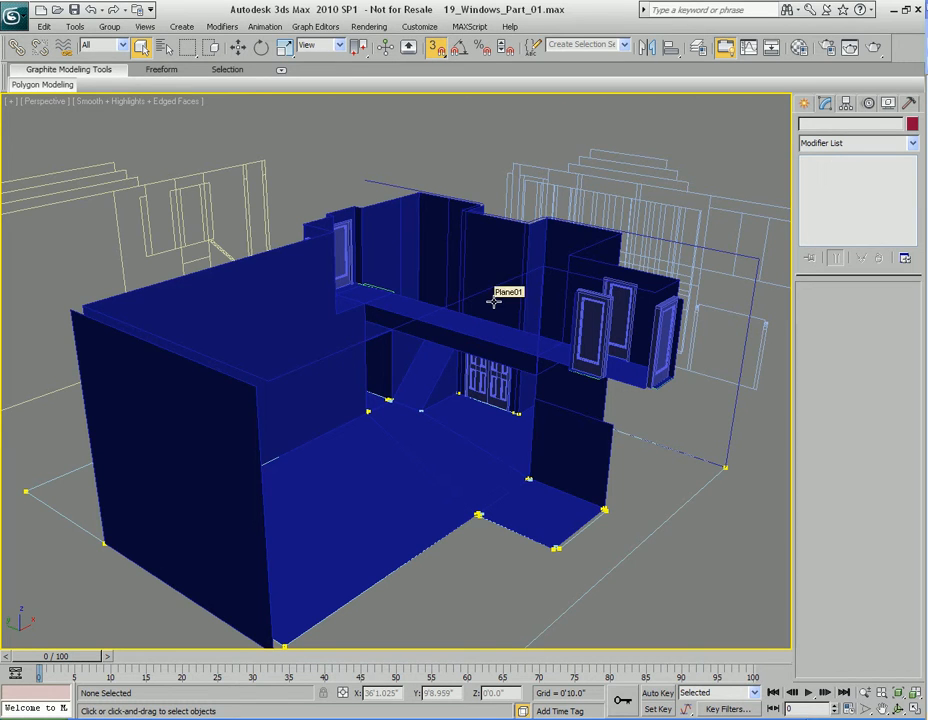
# Step: Select the Plane01 building shell and check the polygon of its large plain end wall
pyautogui.keyDown('alt'); pyautogui.moveTo(493, 301); pyautogui.dragTo(545, 331, button='middle'); pyautogui.keyUp('alt')
pyautogui.click(354, 325)
pyautogui.press('4')
pyautogui.click(296, 317)
pyautogui.press('z')
pyautogui.press('4')
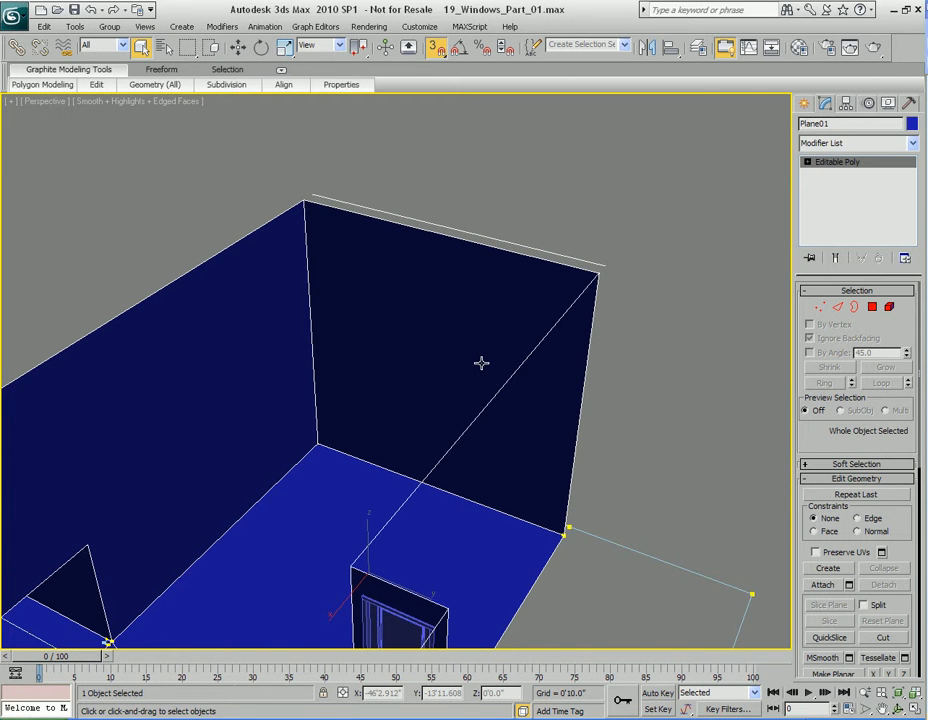
pyautogui.scroll(-5, 617, 325)
pyautogui.keyDown('alt'); pyautogui.moveTo(478, 319); pyautogui.dragTo(528, 295, button='middle'); pyautogui.keyUp('alt')
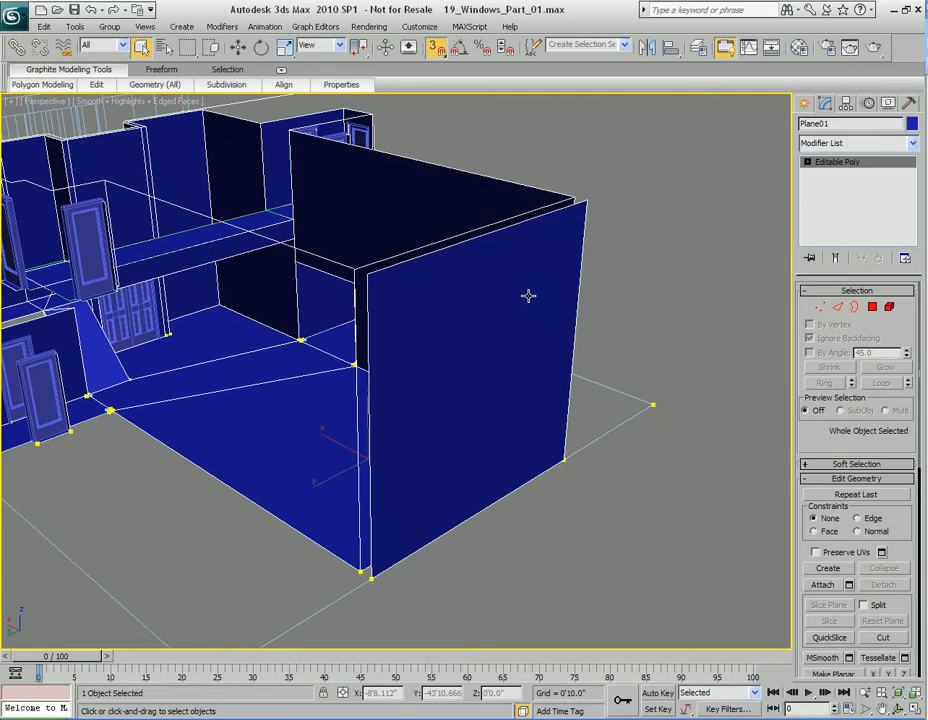
pyautogui.press('4')
pyautogui.keyDown('alt'); pyautogui.moveTo(660, 245); pyautogui.dragTo(544, 242, button='middle'); pyautogui.keyUp('alt')
pyautogui.click(544, 242)
pyautogui.keyDown('alt'); pyautogui.moveTo(605, 234); pyautogui.dragTo(549, 308, button='middle'); pyautogui.keyUp('alt')
pyautogui.press('4')
pyautogui.keyDown('alt'); pyautogui.moveTo(549, 308); pyautogui.dragTo(551, 278, button='middle'); pyautogui.keyUp('alt')
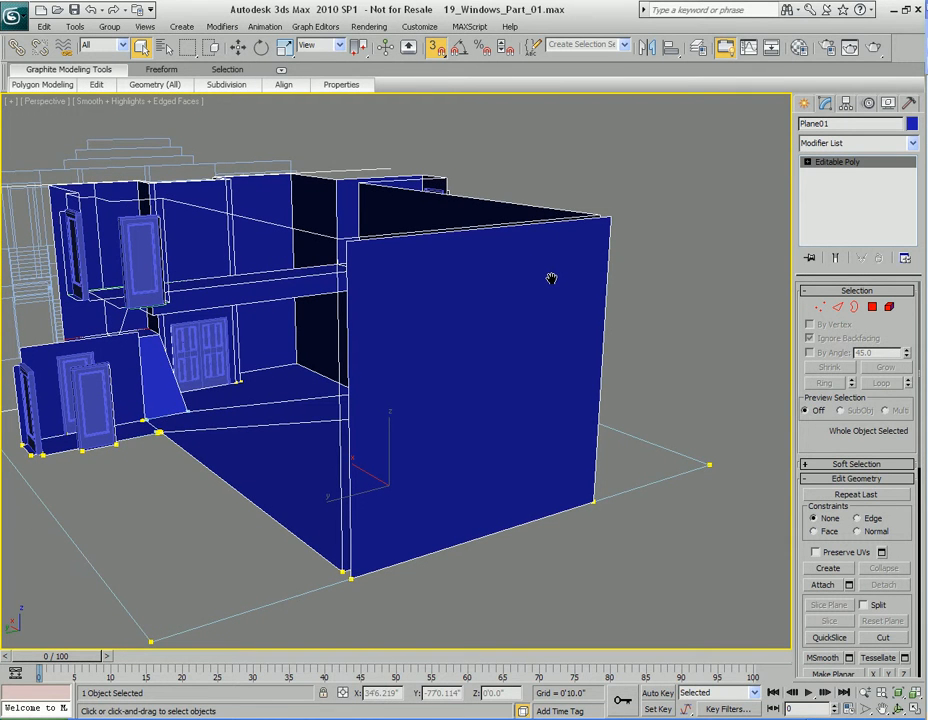
# Step: Unhide the windows object by name so its outlines can guide the end wall's cuts
pyautogui.rightClick(641, 246)
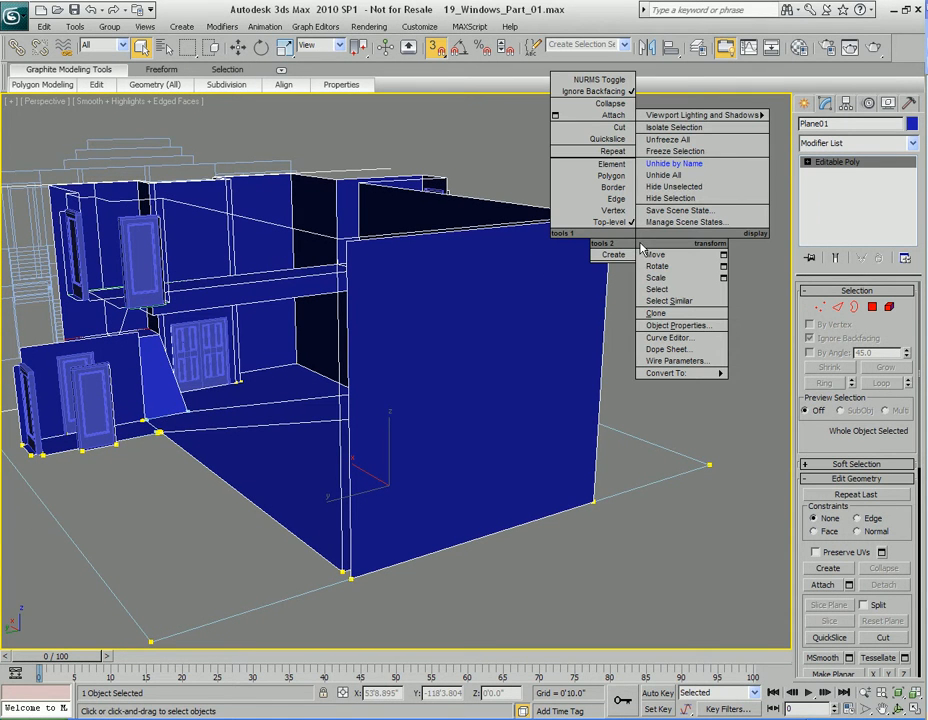
pyautogui.click(677, 164)
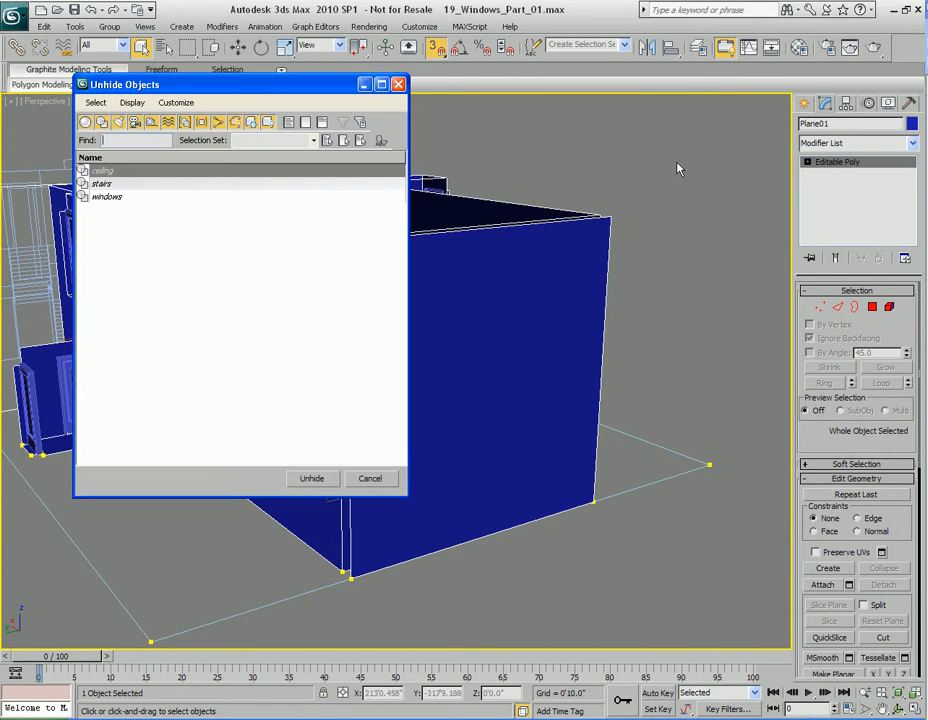
pyautogui.doubleClick(108, 199)
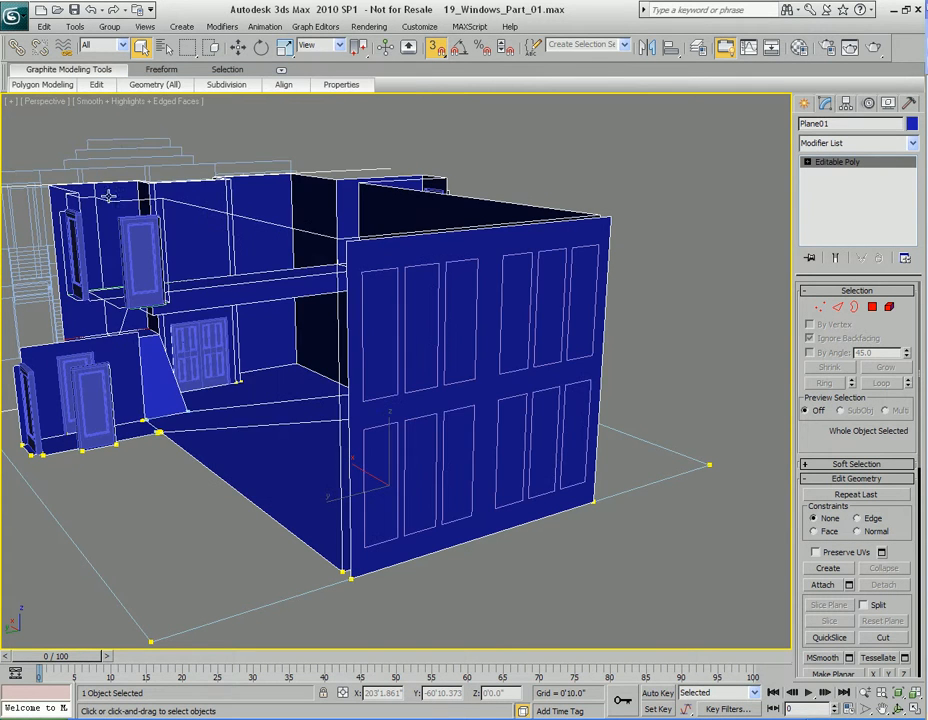
# Step: Select the end wall's top and bottom edges in Edge mode
pyautogui.keyDown('alt'); pyautogui.moveTo(449, 340); pyautogui.dragTo(458, 351, button='middle'); pyautogui.keyUp('alt')
pyautogui.moveTo(458, 351); pyautogui.dragTo(512, 284, button='middle')
pyautogui.scroll(3, 510, 283)
pyautogui.scroll(1, 516, 280)
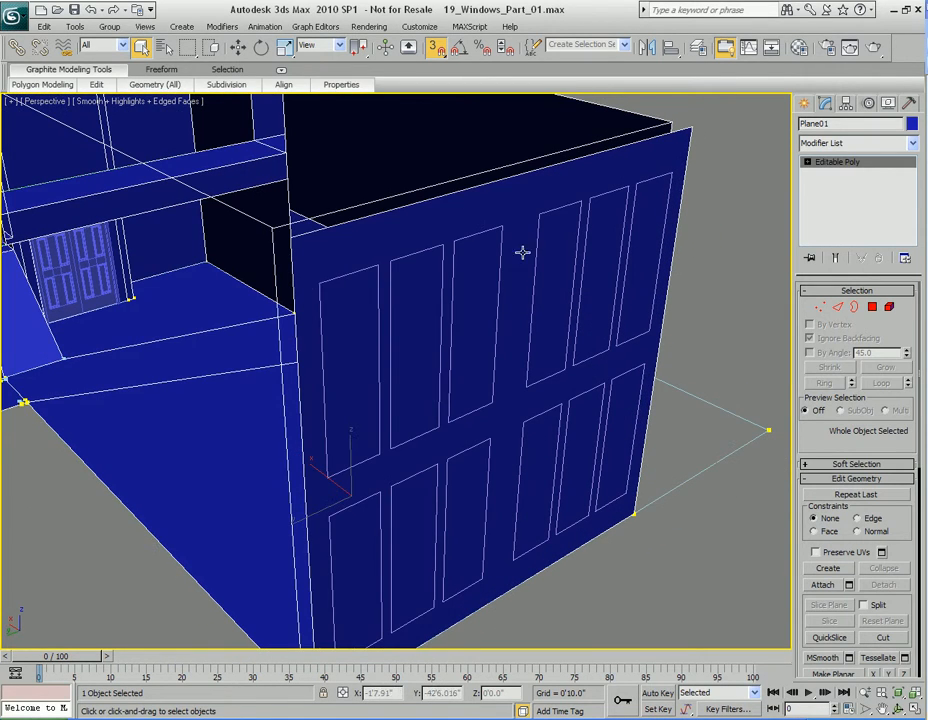
pyautogui.press('2')
pyautogui.click(518, 174)
pyautogui.keyDown('alt'); pyautogui.moveTo(518, 174); pyautogui.dragTo(491, 525, button='middle'); pyautogui.keyUp('alt')
pyautogui.keyDown('ctrl'); pyautogui.click(493, 530); pyautogui.keyUp('ctrl')
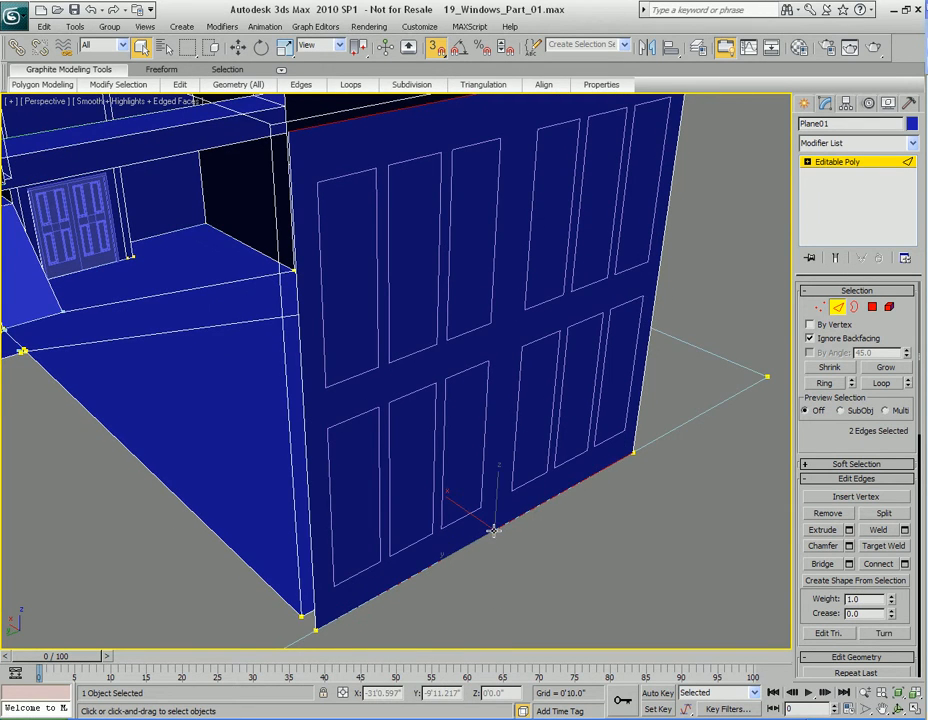
pyautogui.scroll(-3, 492, 525)
pyautogui.scroll(3, 476, 441)
# Step: Connect the end wall's top and bottom edges with 12 segments, creating evenly spaced vertical edges
pyautogui.rightClick(506, 372)
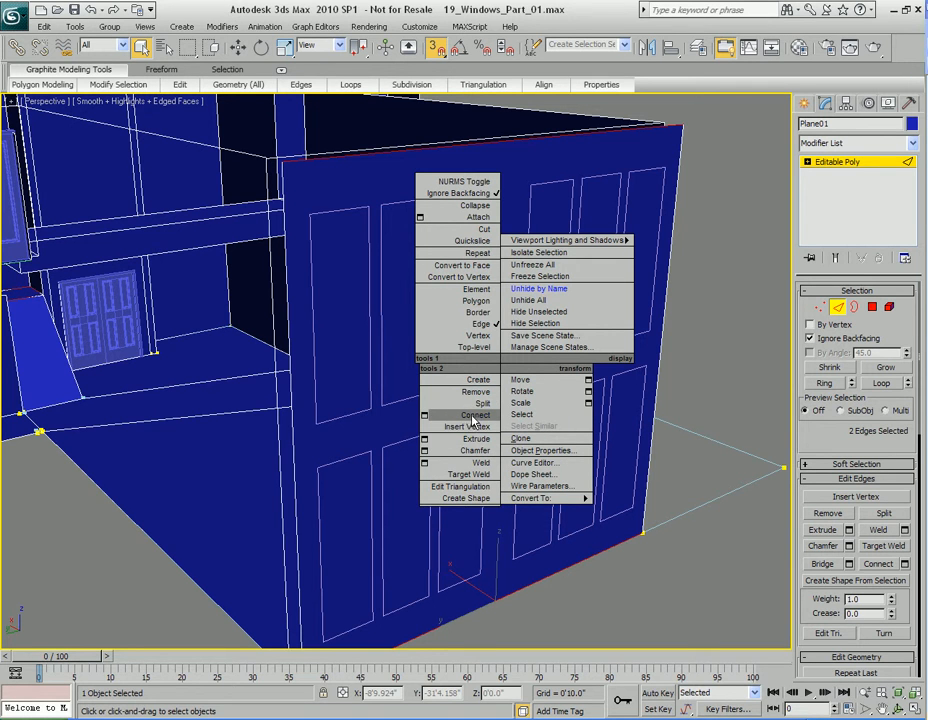
pyautogui.click(424, 416)
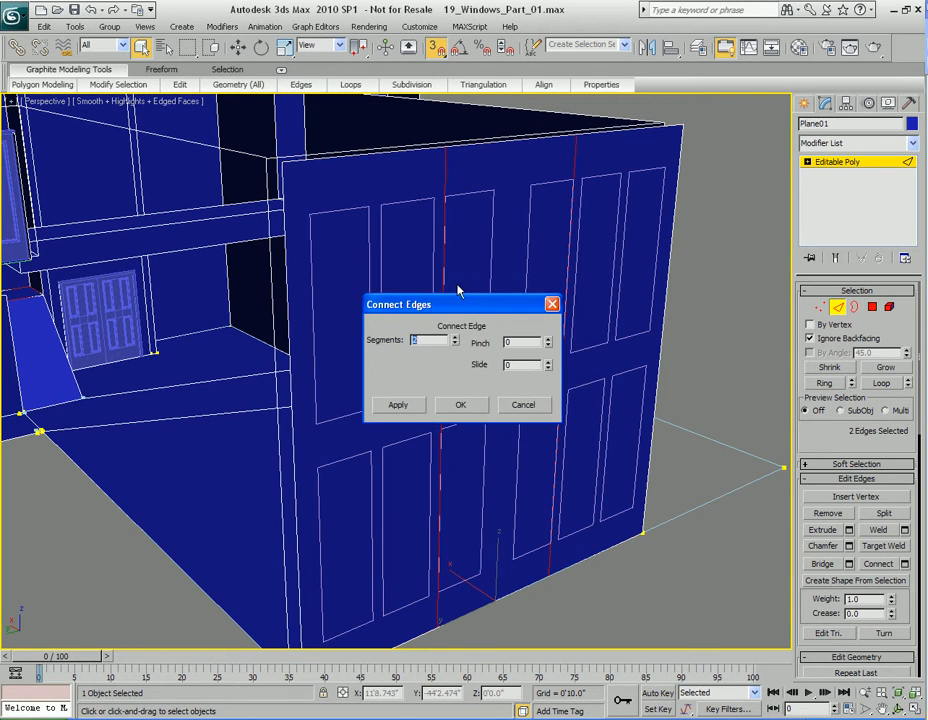
pyautogui.moveTo(462, 306); pyautogui.dragTo(145, 190)
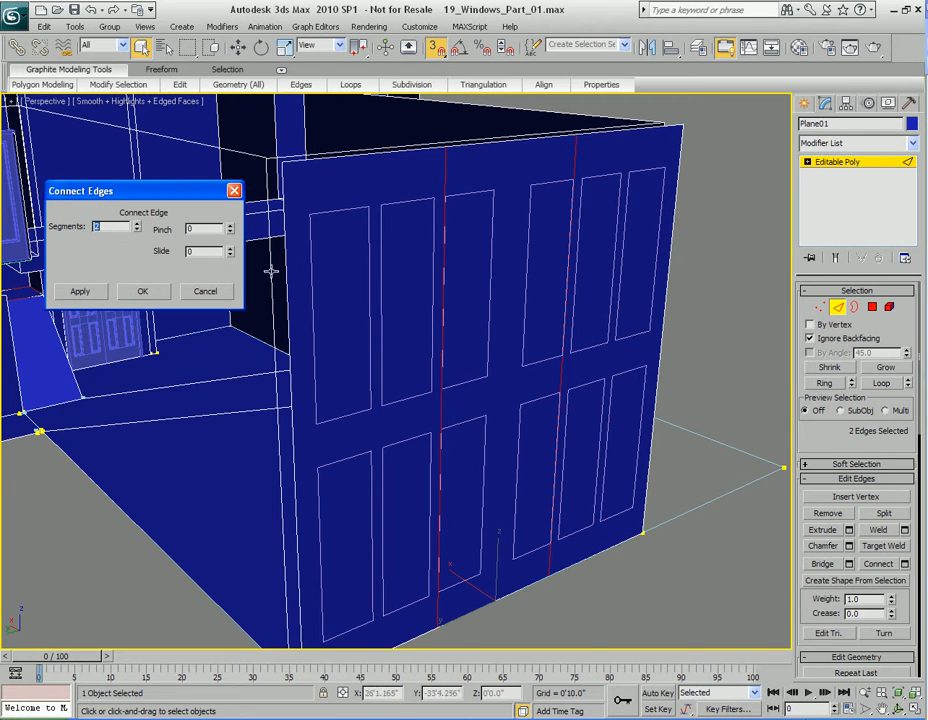
pyautogui.click(138, 226)
pyautogui.click(138, 226)
pyautogui.click(138, 226)
pyautogui.click(138, 226)
pyautogui.click(138, 226)
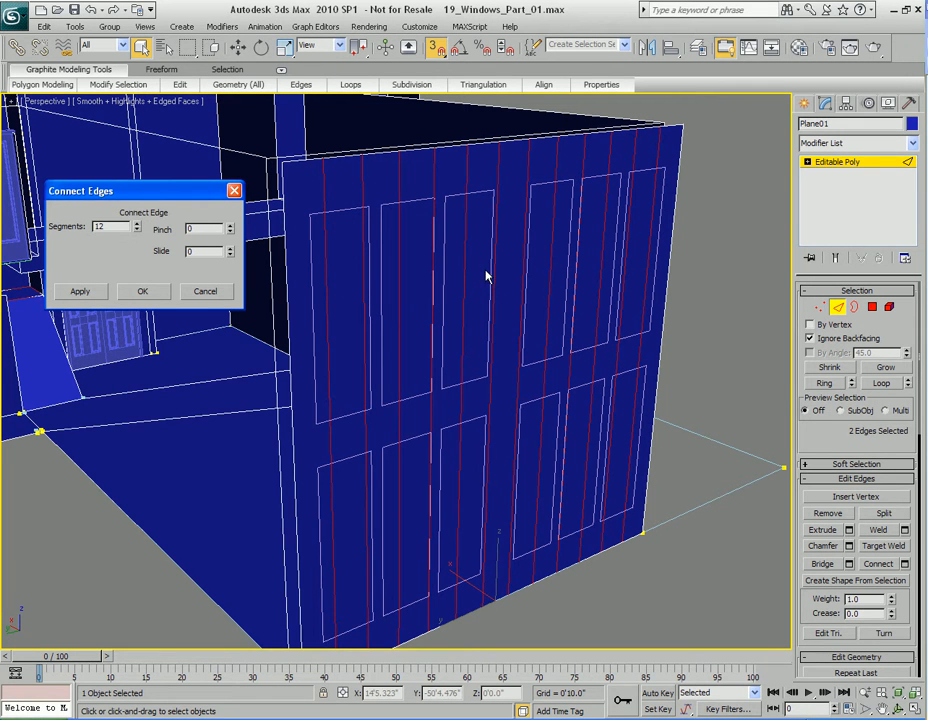
pyautogui.click(142, 291)
# Step: Connect the top and bottom edges of the wall's central strip with 1 segment to add a vertical edge down the middle
pyautogui.keyDown('alt'); pyautogui.moveTo(385, 349); pyautogui.dragTo(468, 364, button='middle'); pyautogui.keyUp('alt')
pyautogui.keyDown('alt'); pyautogui.moveTo(426, 325); pyautogui.dragTo(441, 362, button='middle'); pyautogui.keyUp('alt')
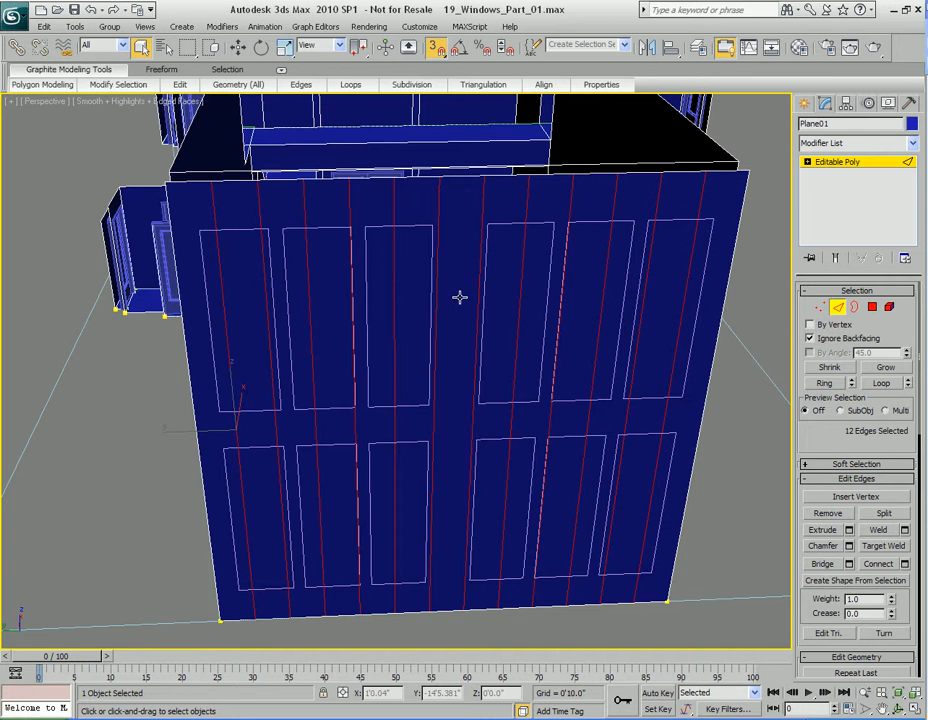
pyautogui.moveTo(425, 408); pyautogui.dragTo(436, 400, button='middle')
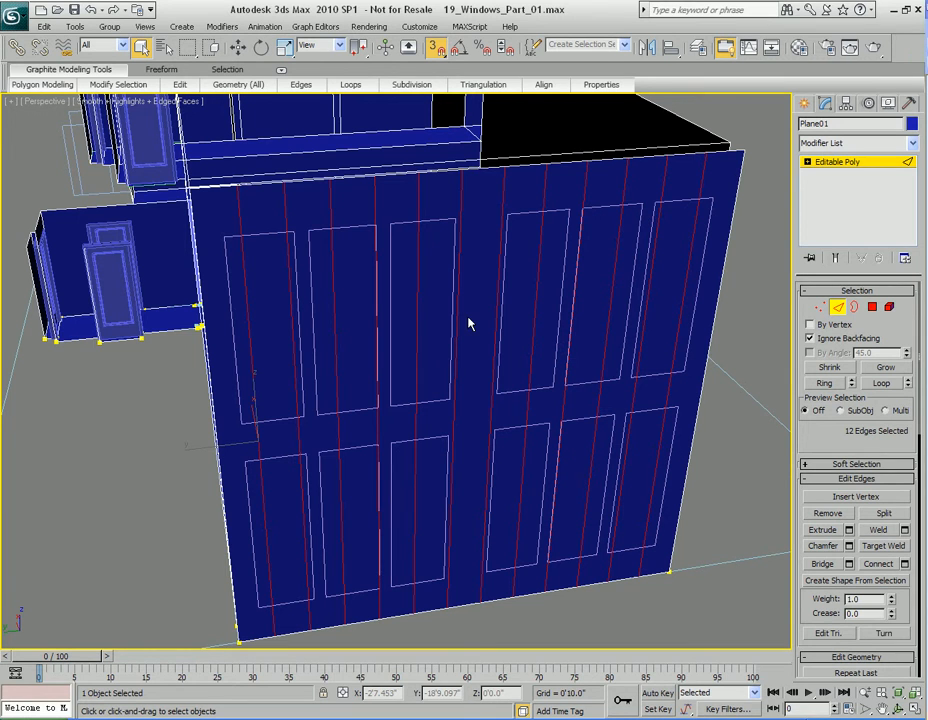
pyautogui.keyDown('alt'); pyautogui.moveTo(470, 325); pyautogui.dragTo(470, 318, button='middle'); pyautogui.keyUp('alt')
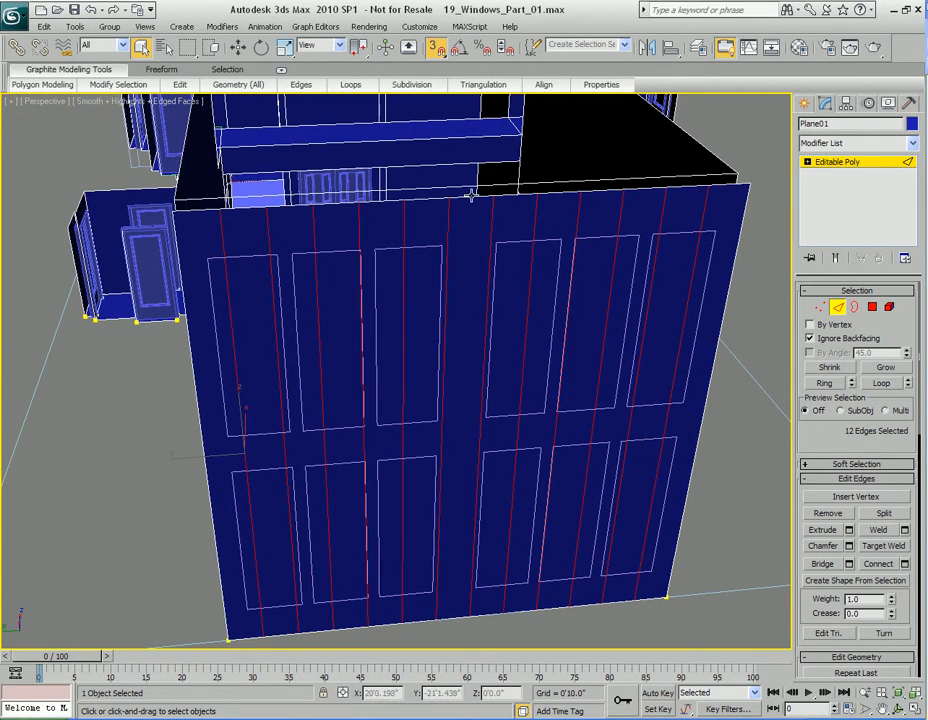
pyautogui.click(471, 197)
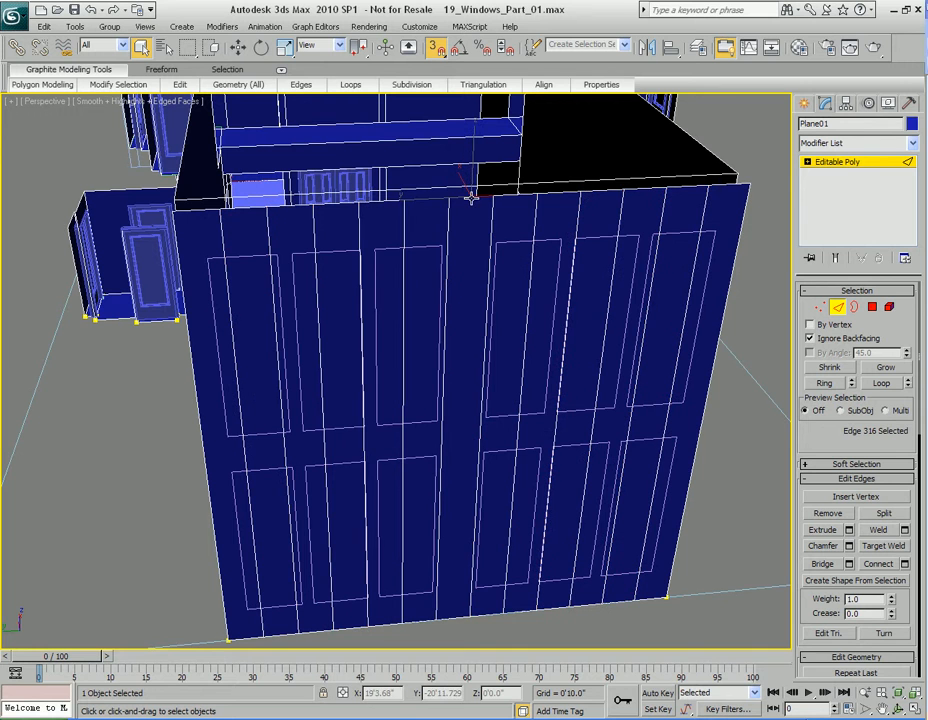
pyautogui.keyDown('ctrl'); pyautogui.click(452, 621); pyautogui.keyUp('ctrl')
pyautogui.keyDown('alt'); pyautogui.moveTo(452, 621); pyautogui.dragTo(441, 396, button='middle'); pyautogui.keyUp('alt')
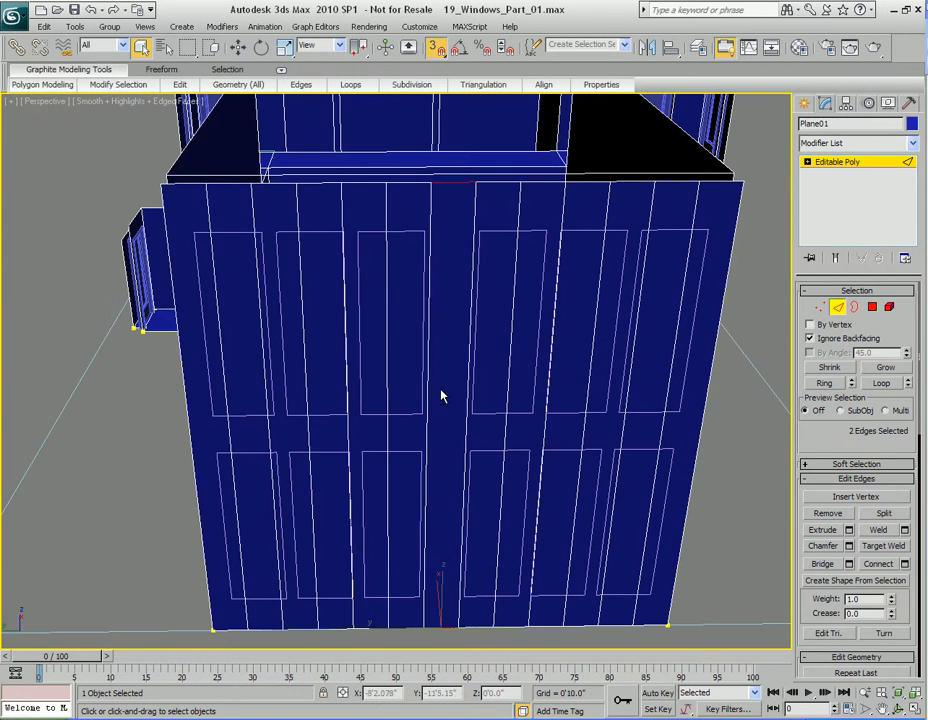
pyautogui.rightClick(444, 334)
pyautogui.click(373, 398)
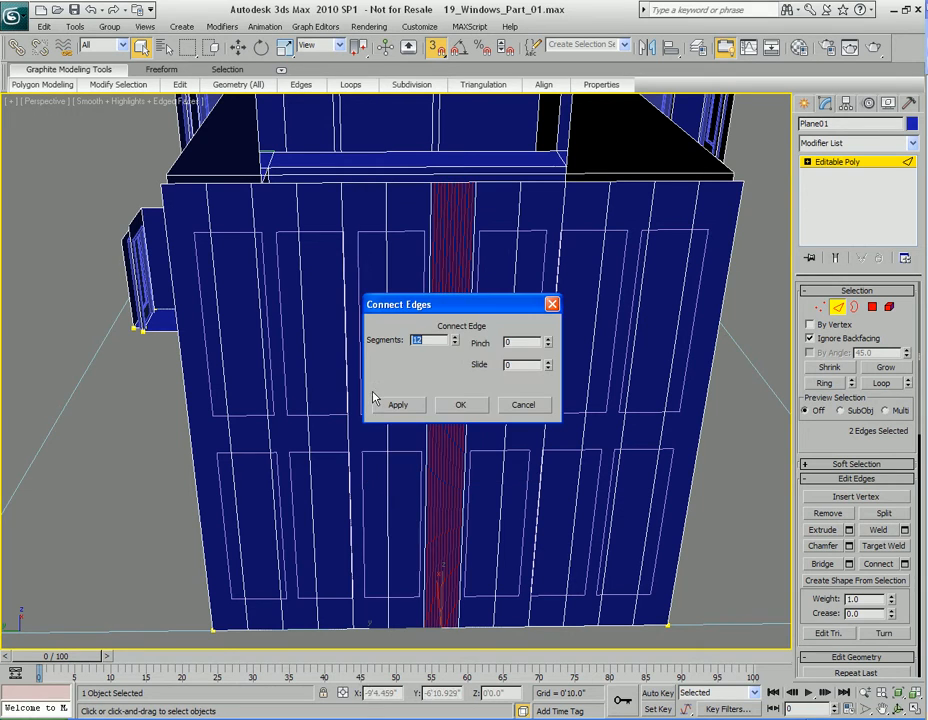
pyautogui.write('1')
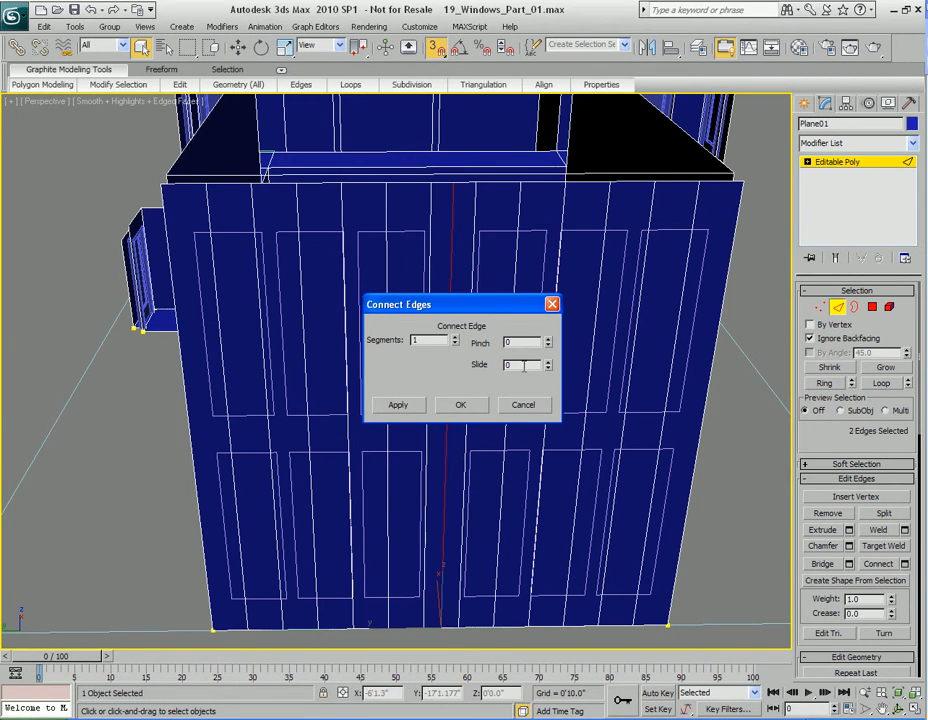
pyautogui.click(459, 405)
# Step: Select all interior vertical edges of the end wall, leaving out its two outer border edges
pyautogui.keyDown('alt'); pyautogui.moveTo(455, 408); pyautogui.dragTo(562, 358, button='middle'); pyautogui.keyUp('alt')
pyautogui.moveTo(394, 448); pyautogui.dragTo(412, 427, button='middle')
pyautogui.moveTo(398, 374); pyautogui.dragTo(548, 315, button='middle')
pyautogui.scroll(8, 466, 425)
pyautogui.moveTo(547, 309); pyautogui.dragTo(486, 357)
pyautogui.keyDown('alt'); pyautogui.moveTo(572, 362); pyautogui.dragTo(507, 398, button='middle'); pyautogui.keyUp('alt')
pyautogui.press('z')
pyautogui.scroll(5, 393, 423)
pyautogui.keyDown('alt'); pyautogui.moveTo(447, 445); pyautogui.dragTo(483, 443, button='middle'); pyautogui.keyUp('alt')
pyautogui.keyDown('alt'); pyautogui.click(325, 288); pyautogui.keyUp('alt')
pyautogui.keyDown('alt'); pyautogui.click(656, 229); pyautogui.keyUp('alt')
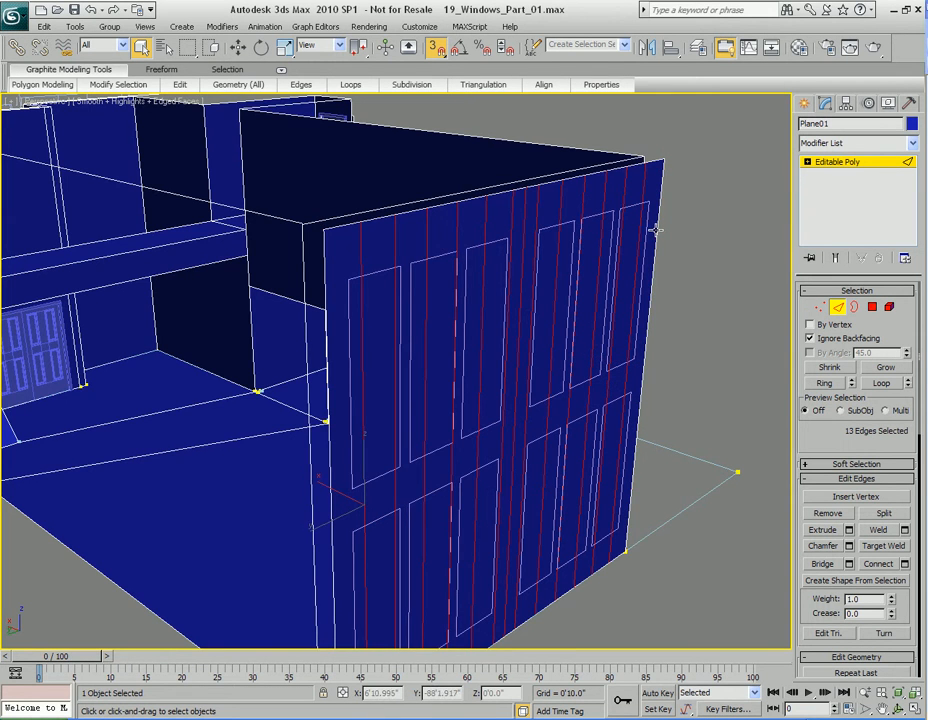
pyautogui.scroll(2, 539, 393)
pyautogui.moveTo(526, 383); pyautogui.dragTo(617, 257, button='middle')
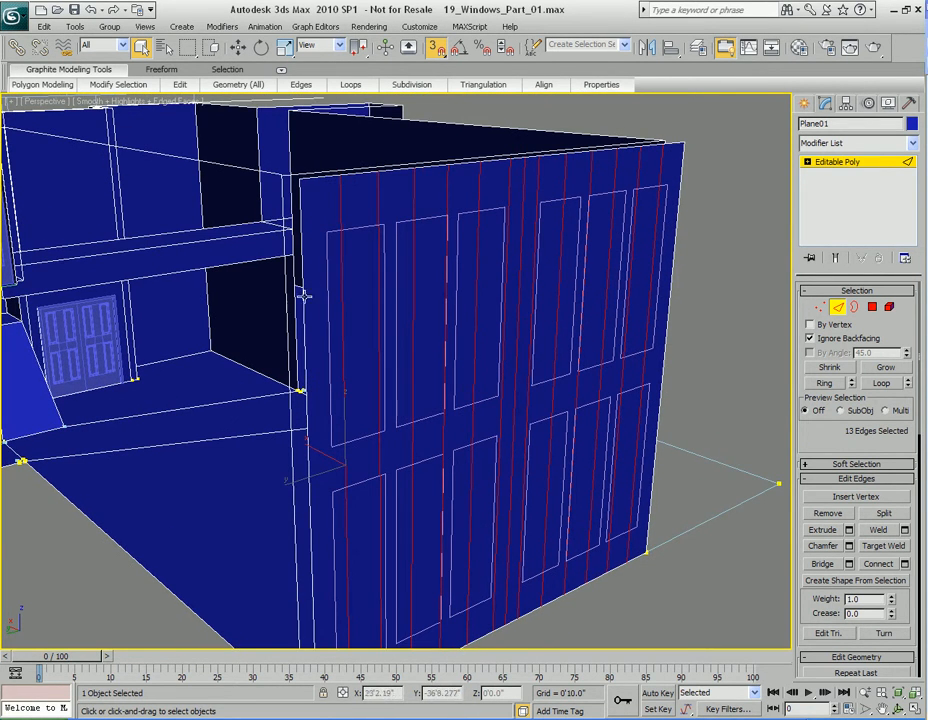
pyautogui.moveTo(482, 440); pyautogui.dragTo(500, 406, button='middle')
# Step: Connect the selected vertical edges with 4 segments and a pinch of 58, adding four rows of horizontal edges
pyautogui.rightClick(523, 318)
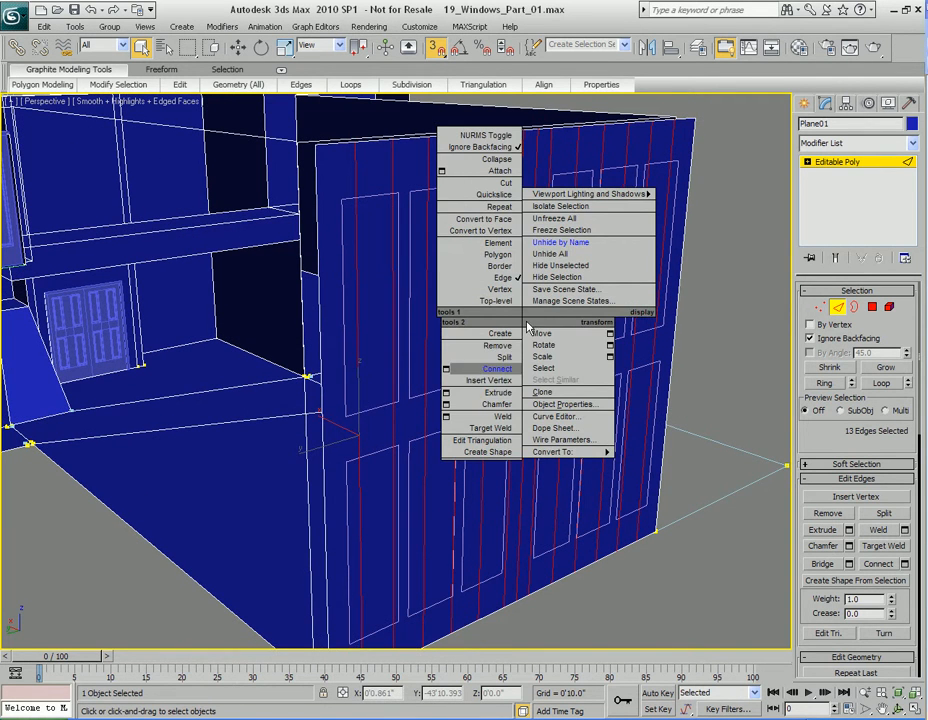
pyautogui.click(446, 368)
pyautogui.moveTo(486, 306); pyautogui.dragTo(199, 215)
pyautogui.moveTo(499, 387); pyautogui.dragTo(505, 412, button='middle')
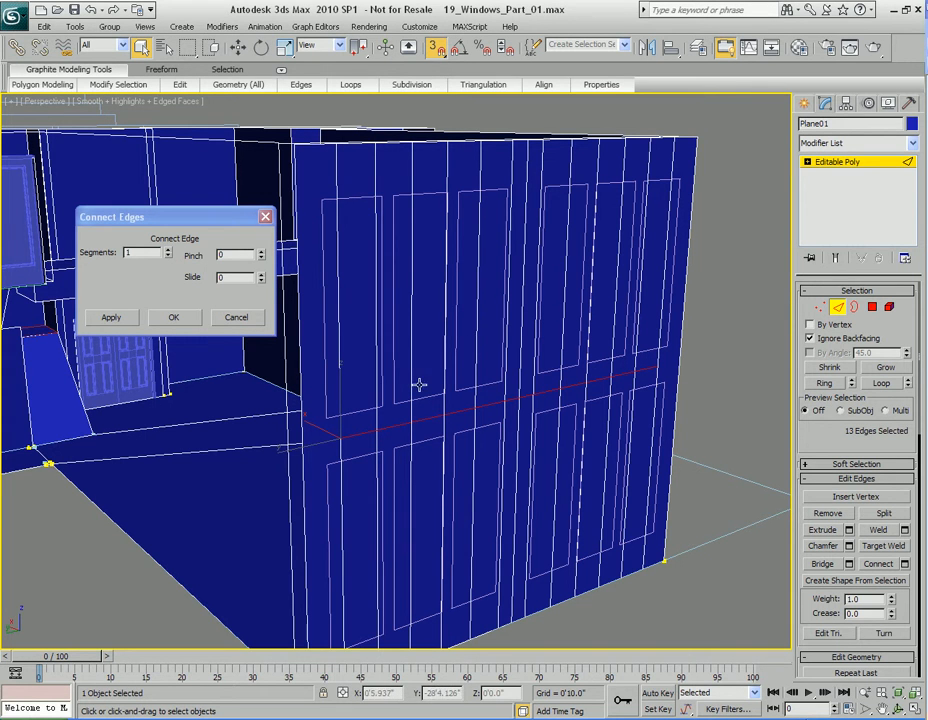
pyautogui.moveTo(501, 435); pyautogui.dragTo(514, 354, button='middle')
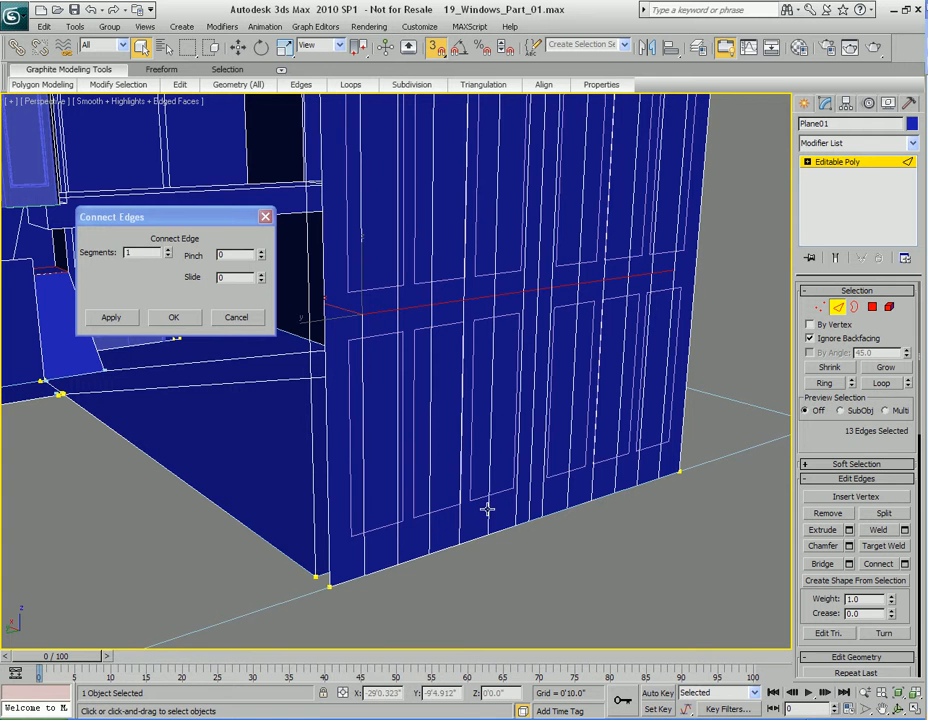
pyautogui.moveTo(512, 303); pyautogui.dragTo(518, 342, button='middle')
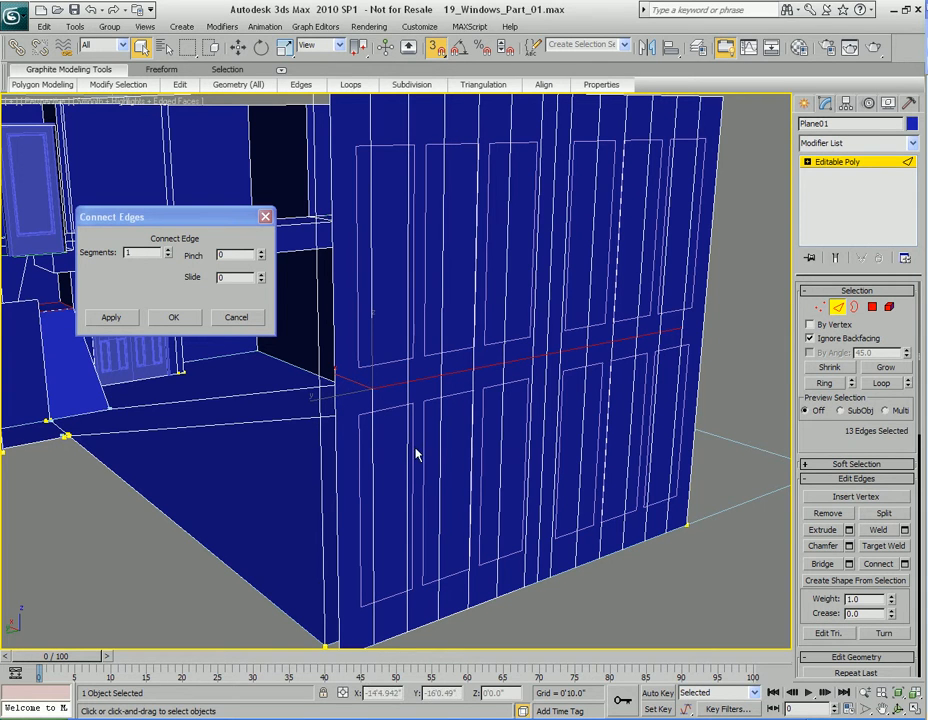
pyautogui.click(168, 249)
pyautogui.click(168, 249)
pyautogui.click(168, 249)
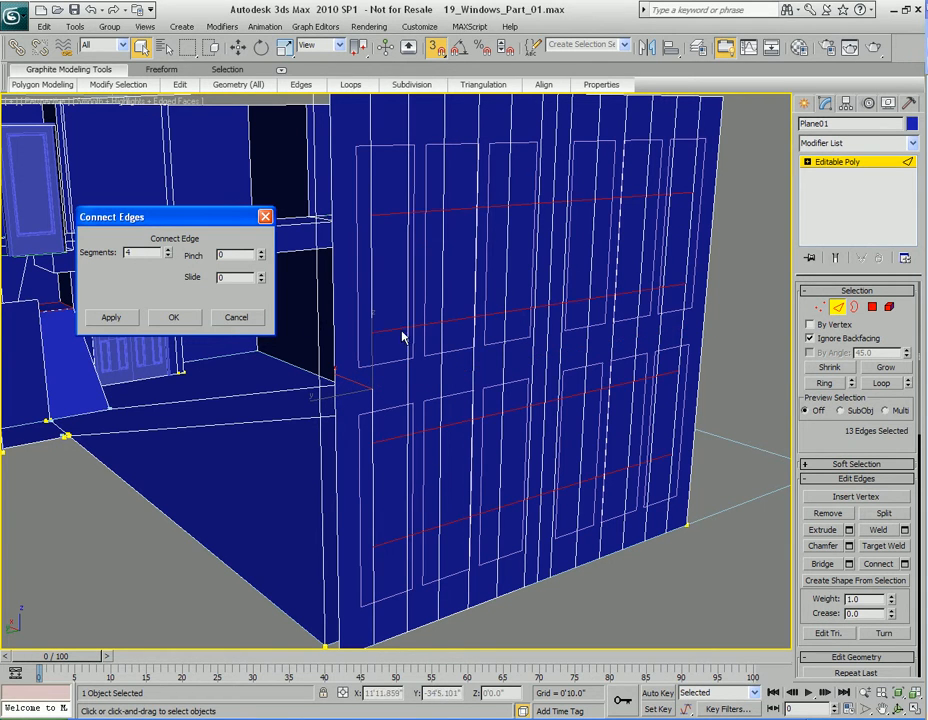
pyautogui.moveTo(260, 257); pyautogui.dragTo(260, 170)
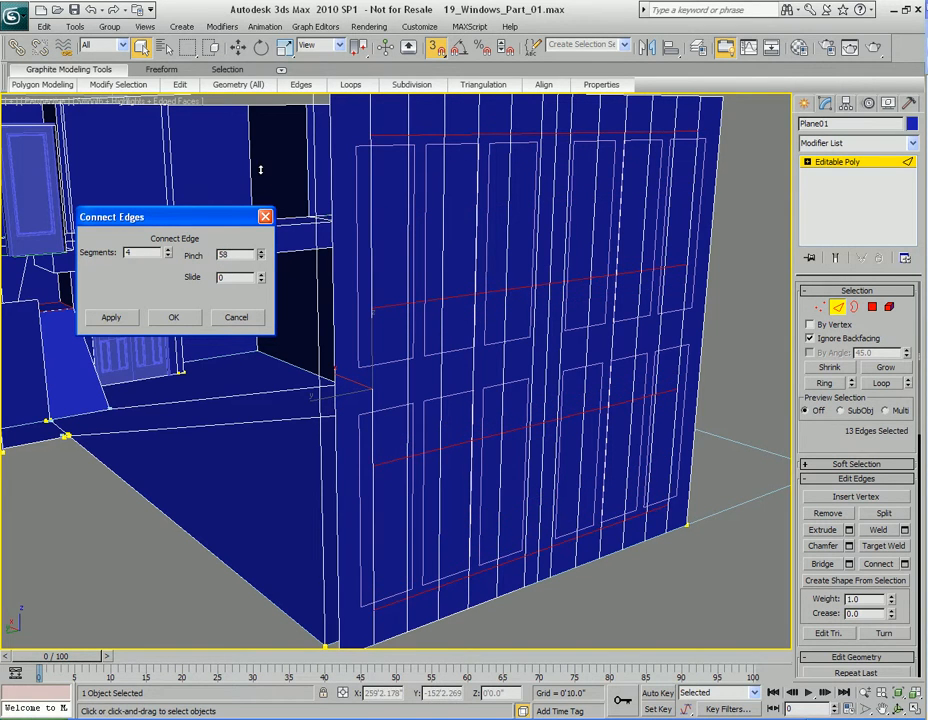
pyautogui.click(173, 317)
# Step: Select the second row of horizontal edges from the top and, with snapping off, move it down below the upper windows
pyautogui.keyDown('alt'); pyautogui.moveTo(514, 336); pyautogui.dragTo(510, 380, button='middle'); pyautogui.keyUp('alt')
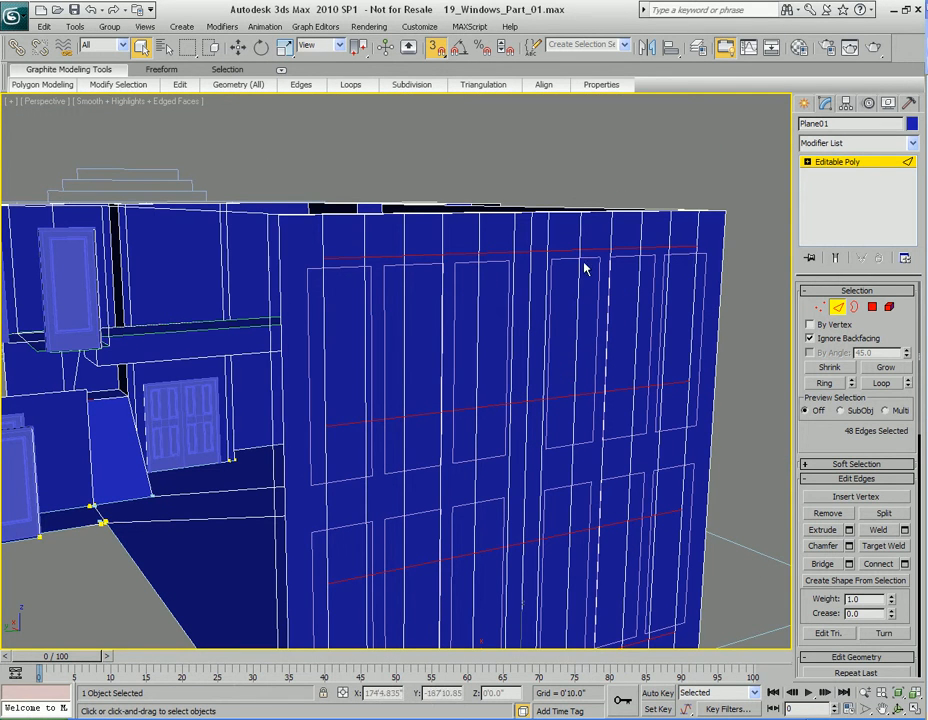
pyautogui.keyDown('alt'); pyautogui.moveTo(481, 525); pyautogui.dragTo(497, 406, button='middle'); pyautogui.keyUp('alt')
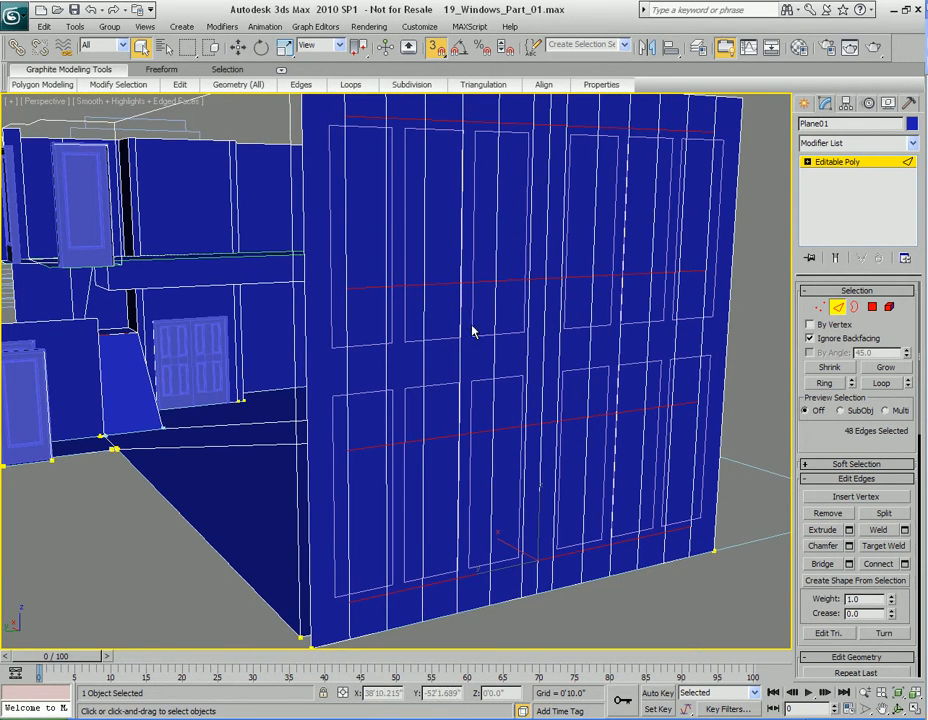
pyautogui.click(445, 284)
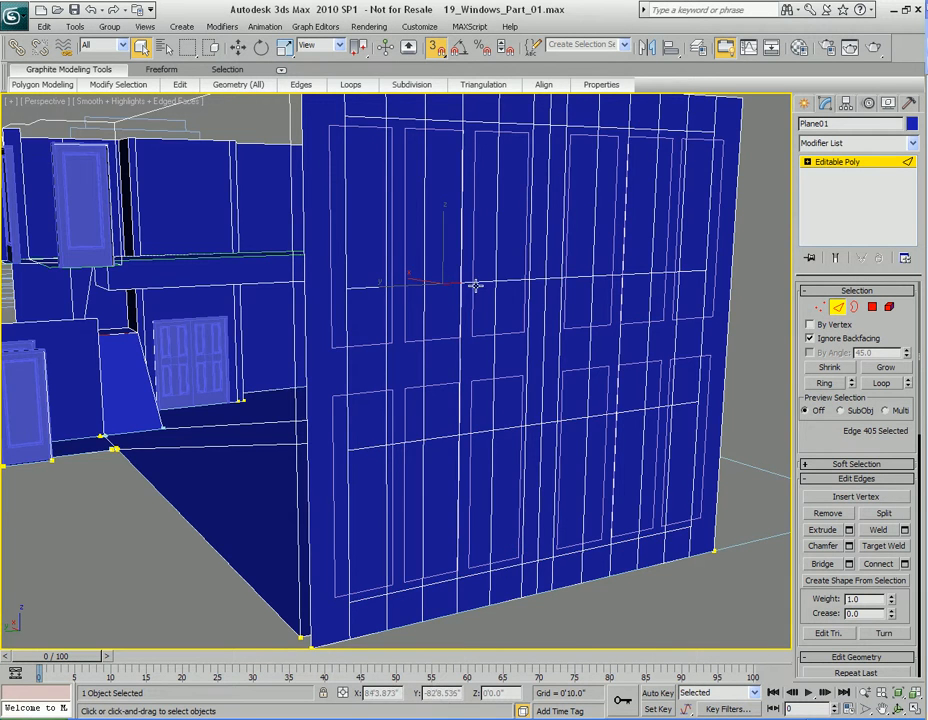
pyautogui.scroll(4, 474, 403)
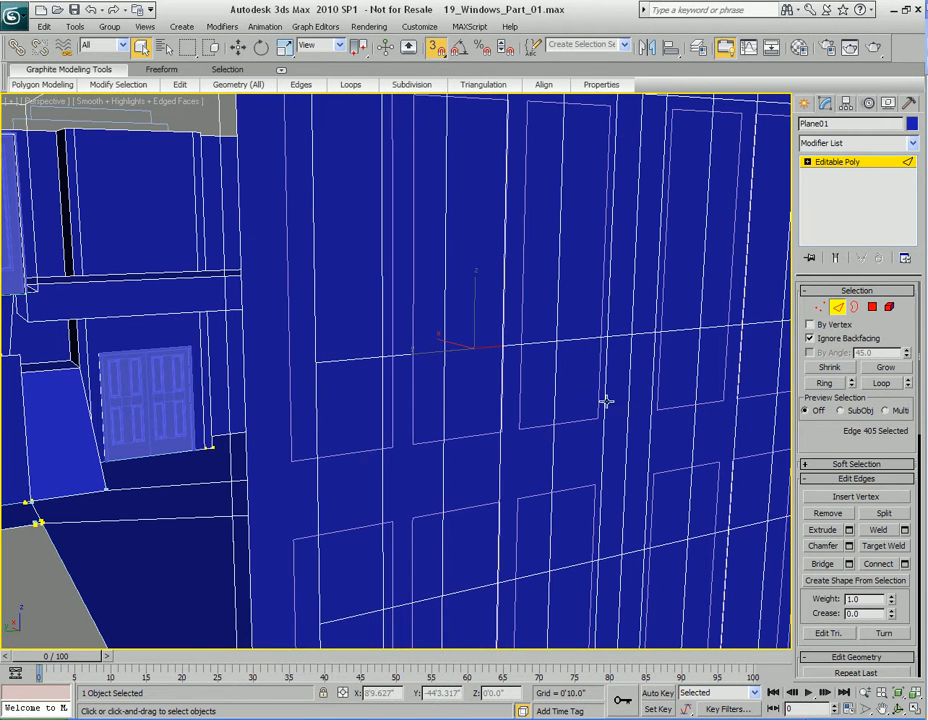
pyautogui.click(881, 383)
pyautogui.scroll(-4, 483, 375)
pyautogui.press('w')
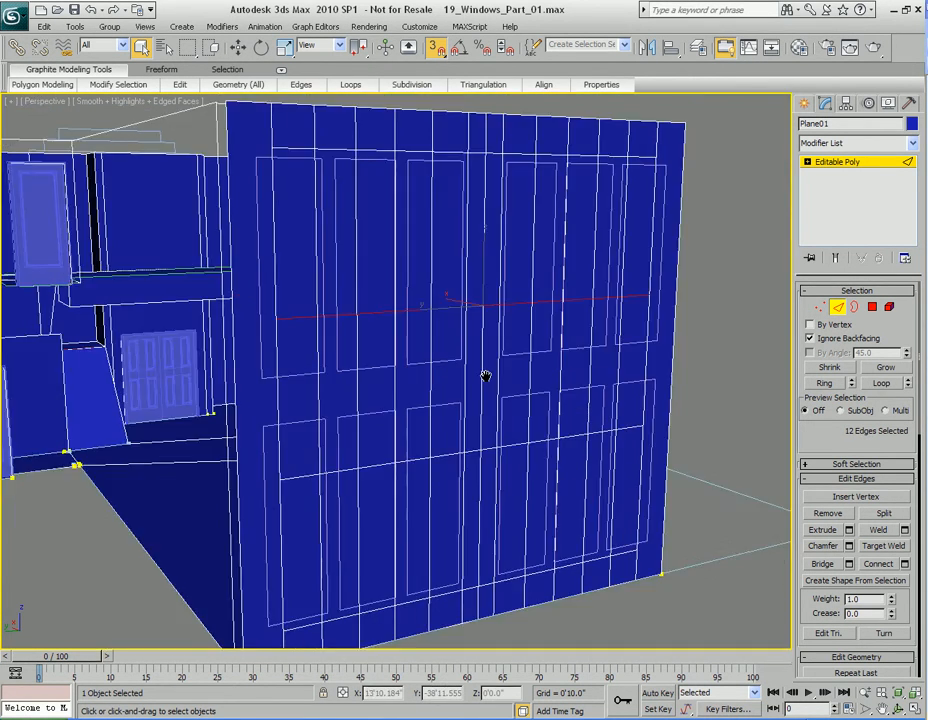
pyautogui.press('s')
pyautogui.moveTo(484, 258); pyautogui.dragTo(483, 311)
# Step: Select the third row of horizontal edges and move it up to just above the lower windows' outlines
pyautogui.moveTo(432, 452); pyautogui.dragTo(441, 351, button='middle')
pyautogui.press('q')
pyautogui.doubleClick(441, 347)
pyautogui.press('w')
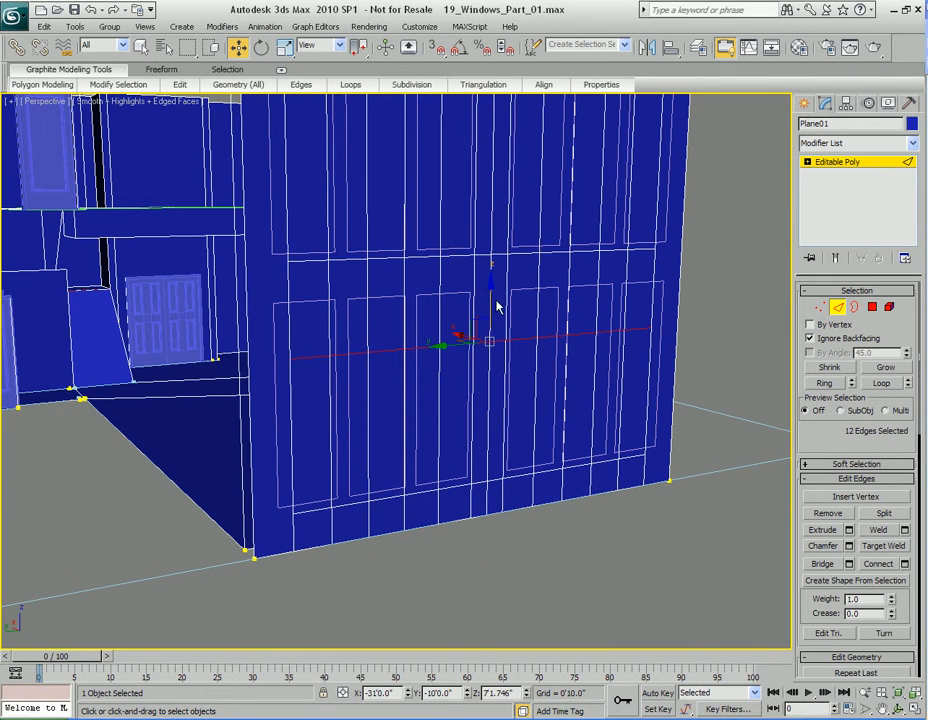
pyautogui.moveTo(489, 296); pyautogui.dragTo(483, 240)
pyautogui.press('q')
pyautogui.keyDown('alt'); pyautogui.moveTo(491, 553); pyautogui.dragTo(512, 468, button='middle'); pyautogui.keyUp('alt')
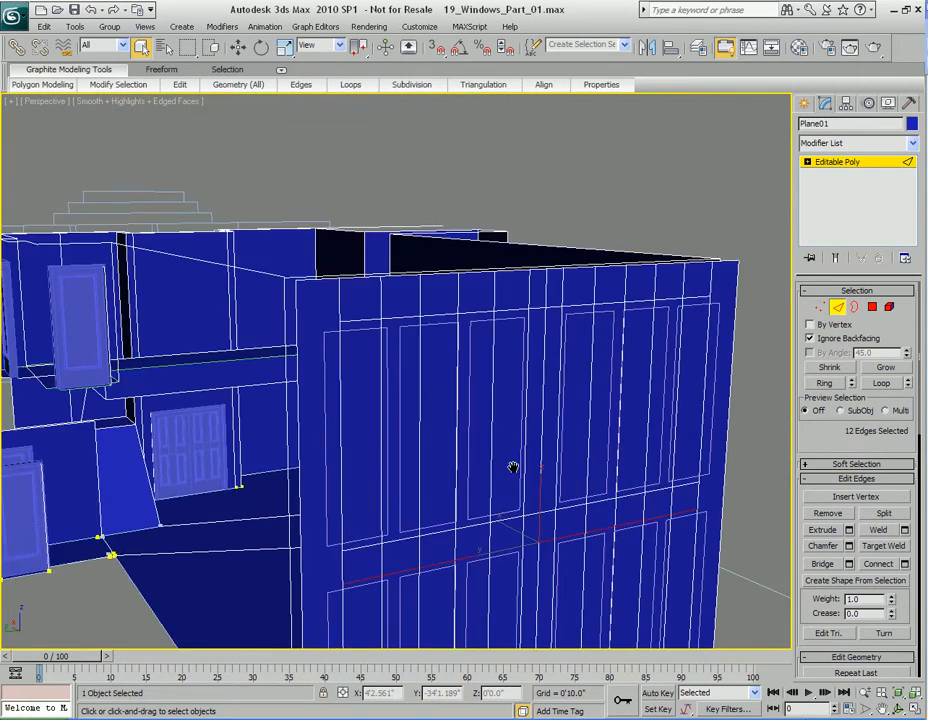
pyautogui.scroll(5, 441, 433)
pyautogui.keyDown('alt'); pyautogui.moveTo(488, 345); pyautogui.dragTo(490, 385, button='middle'); pyautogui.keyUp('alt')
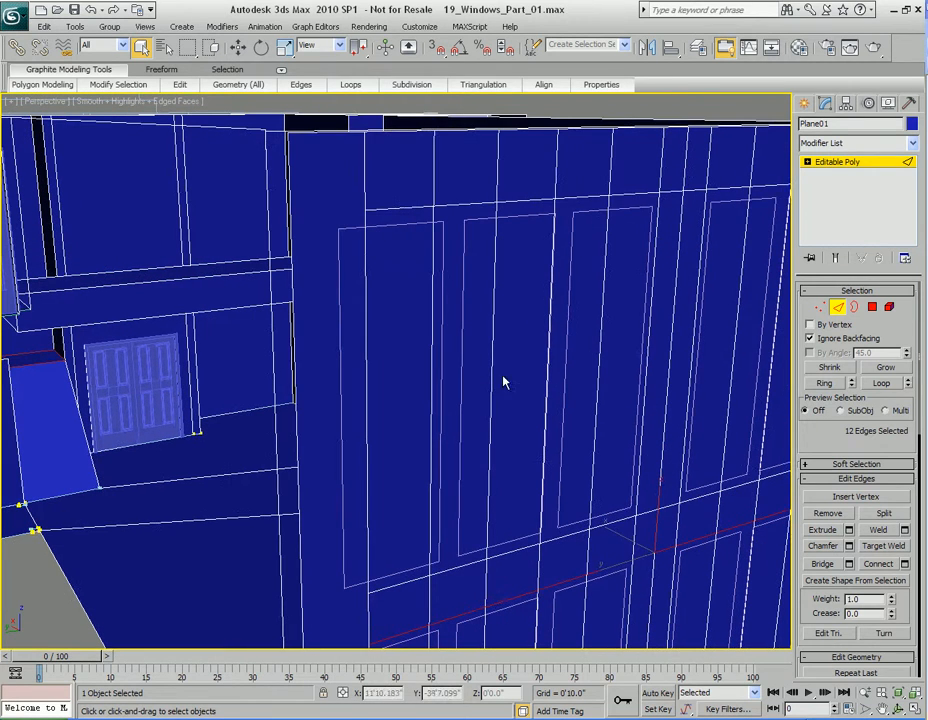
# Step: Select the end wall grid's upper corner vertex beside the first upper window outline
pyautogui.press('1')
pyautogui.click(365, 205)
pyautogui.keyDown('alt'); pyautogui.moveTo(365, 209); pyautogui.dragTo(432, 297, button='middle'); pyautogui.keyUp('alt')
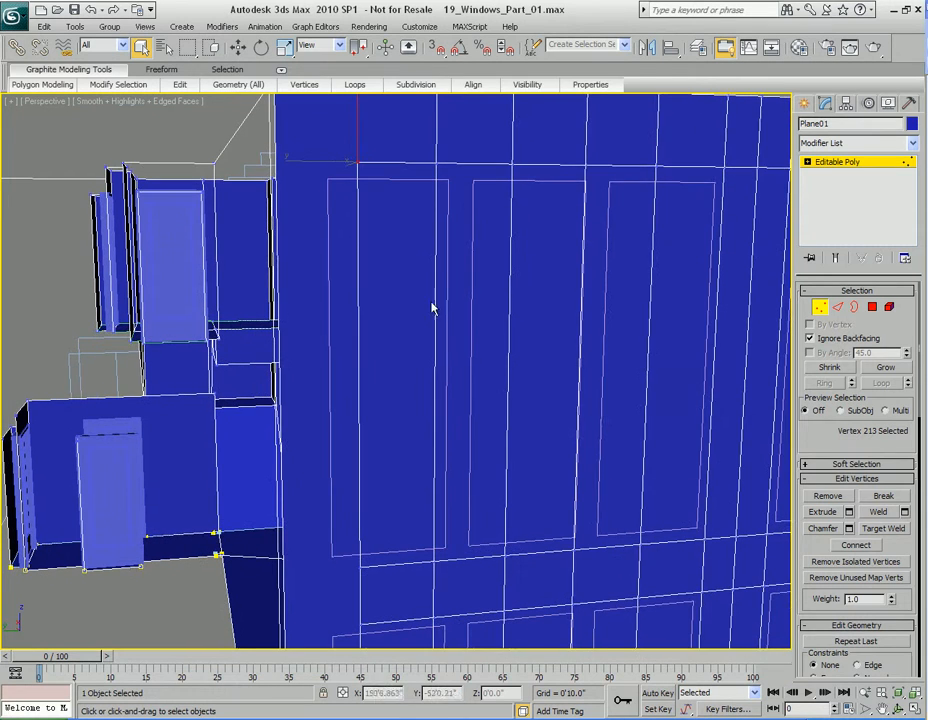
# Step: Pick through the end wall's grid polygons in both window rows to see which polygon belongs to each window outline
pyautogui.press('4')
pyautogui.click(385, 300)
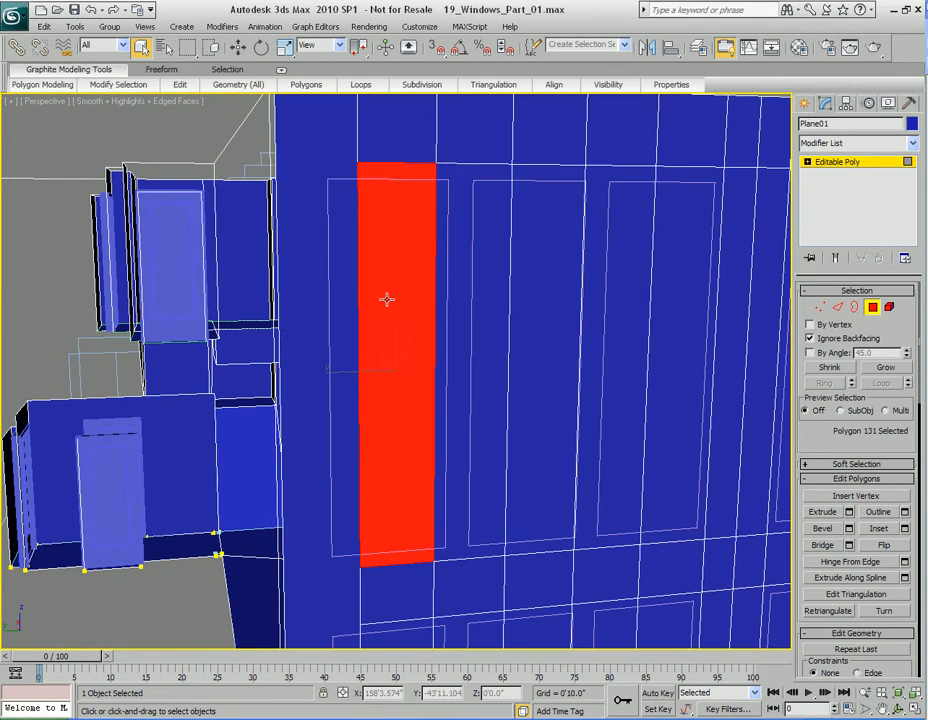
pyautogui.scroll(-5, 408, 318)
pyautogui.moveTo(407, 318); pyautogui.dragTo(419, 320, button='middle')
pyautogui.click(408, 323)
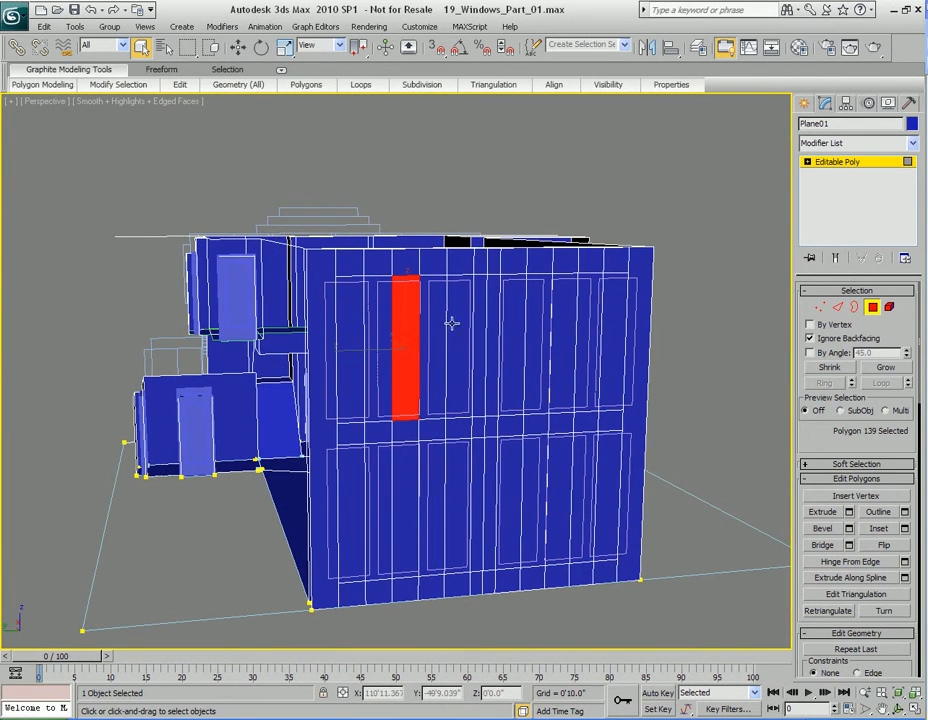
pyautogui.click(452, 323)
pyautogui.click(519, 321)
pyautogui.click(563, 321)
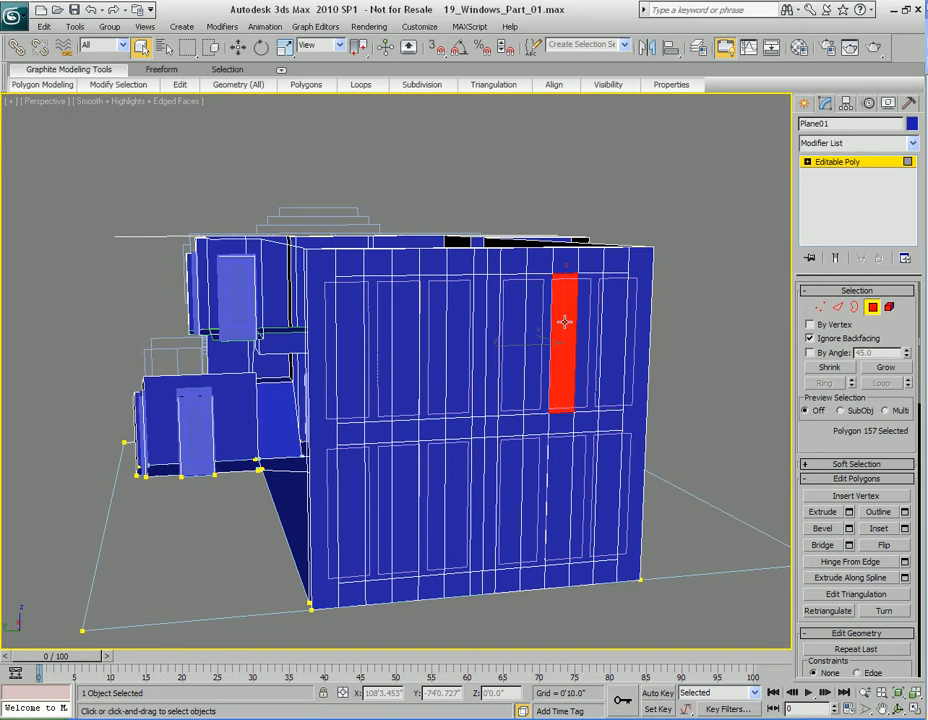
pyautogui.click(612, 322)
pyautogui.click(354, 477)
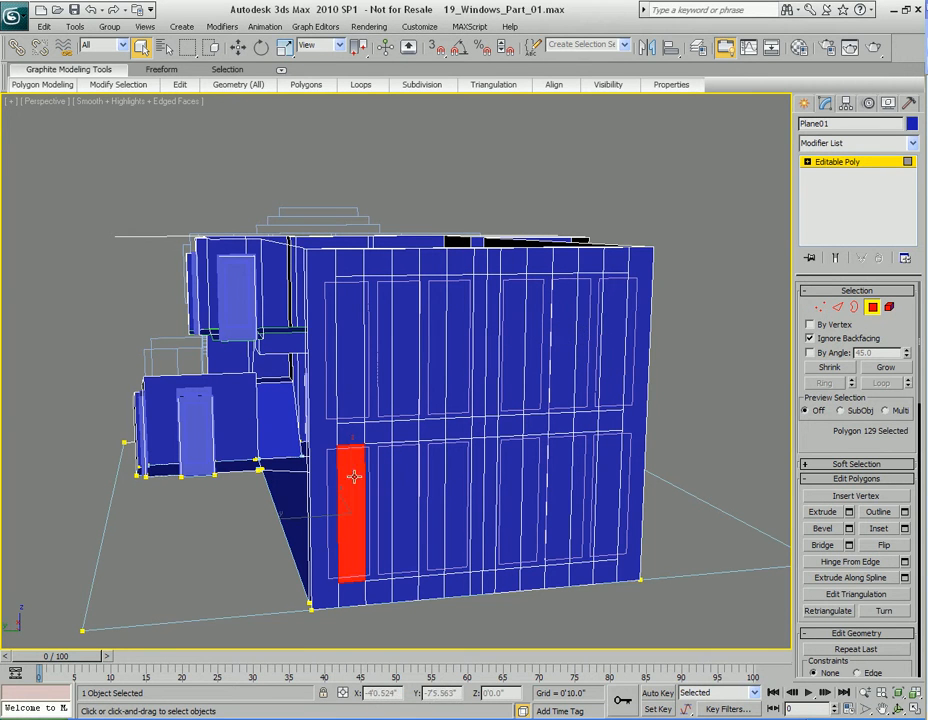
pyautogui.click(405, 472)
pyautogui.click(455, 470)
# Step: Examine the grid polygons of the first three upper windows at close range against their outlines
pyautogui.scroll(3, 389, 342)
pyautogui.moveTo(389, 342); pyautogui.dragTo(462, 400, button='middle')
pyautogui.moveTo(499, 437); pyautogui.dragTo(447, 384, button='middle')
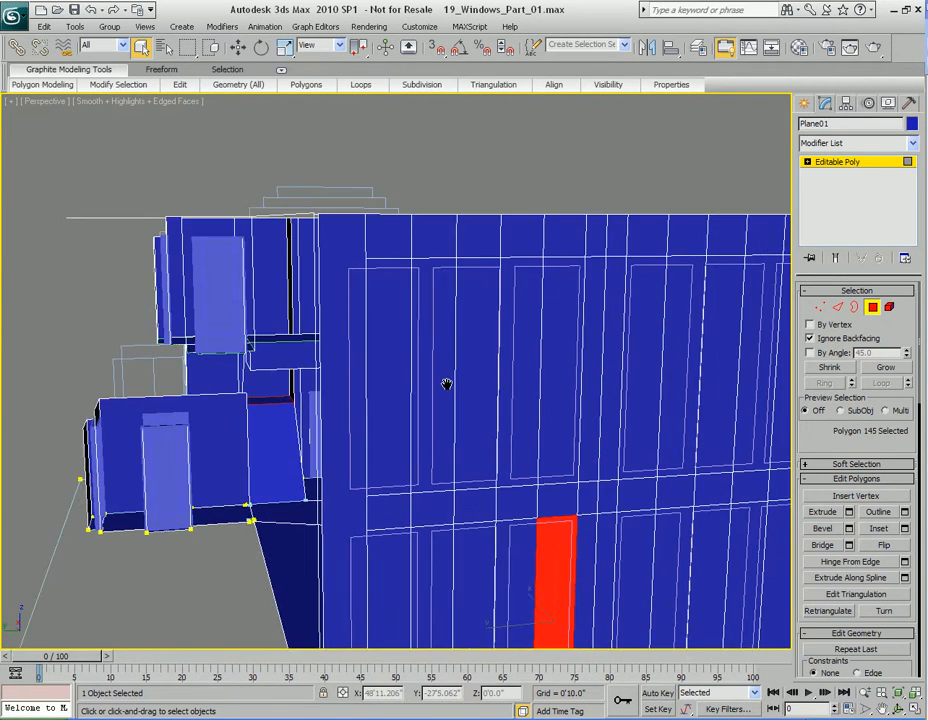
pyautogui.click(400, 348)
pyautogui.click(478, 344)
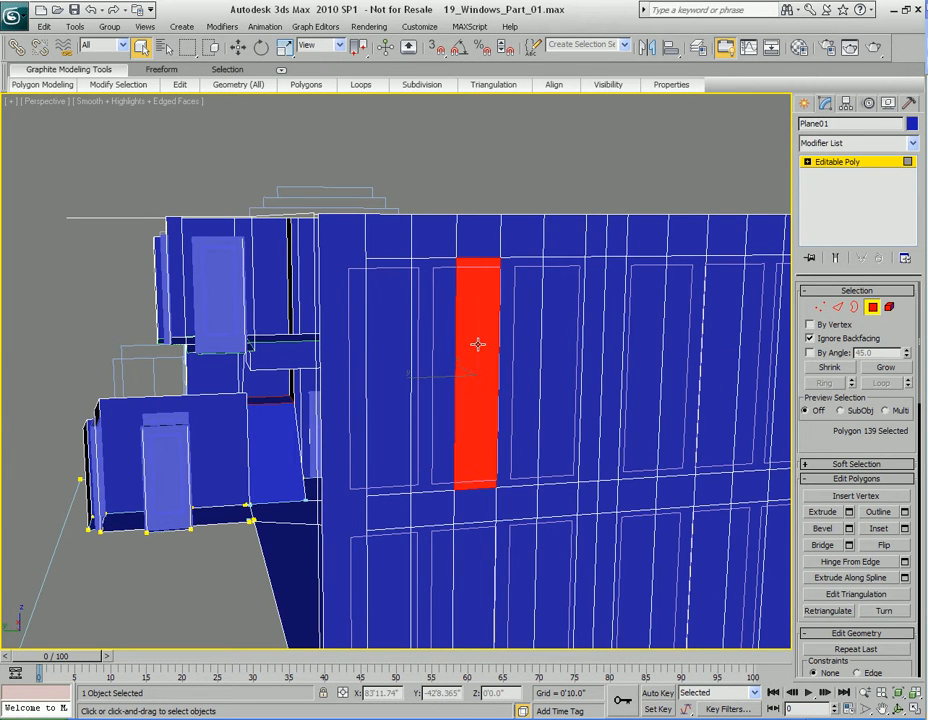
pyautogui.click(549, 336)
pyautogui.keyDown('alt'); pyautogui.moveTo(514, 340); pyautogui.dragTo(507, 346, button='middle'); pyautogui.keyUp('alt')
pyautogui.scroll(3, 507, 346)
pyautogui.moveTo(539, 383); pyautogui.dragTo(480, 347, button='middle')
pyautogui.keyDown('alt'); pyautogui.moveTo(480, 347); pyautogui.dragTo(484, 337, button='middle'); pyautogui.keyUp('alt')
pyautogui.click(494, 289)
pyautogui.click(362, 305)
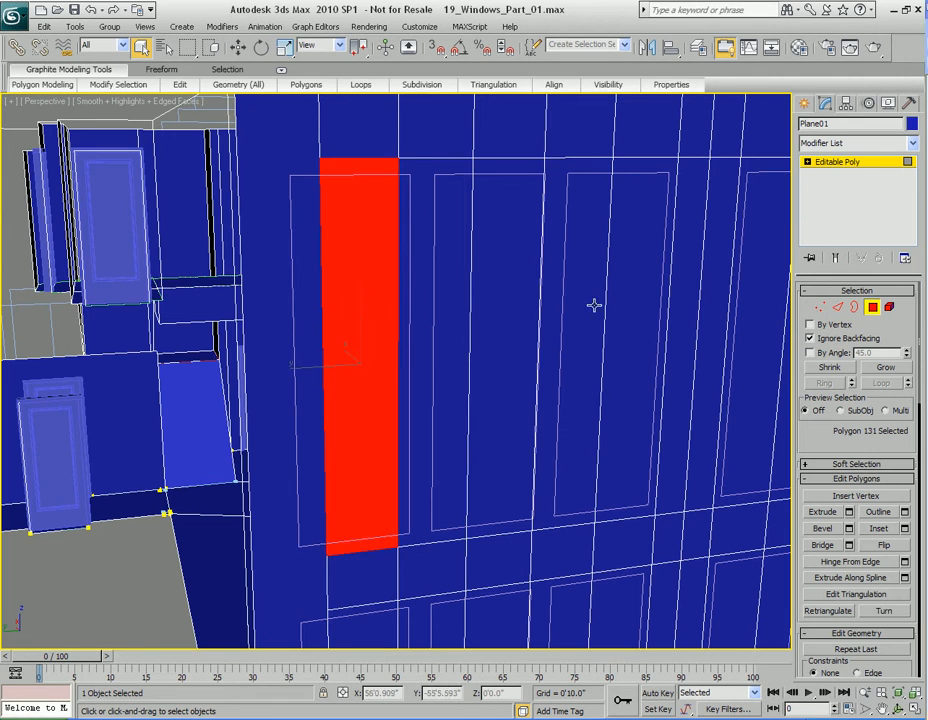
pyautogui.click(623, 300)
# Step: Return to the grid's upper corner vertex with the Move tool and turn on 3D vertex snapping
pyautogui.press('1')
pyautogui.moveTo(423, 287)
pyautogui.mouseDown(button='middle')
pyautogui.moveTo(445, 307)
pyautogui.moveTo(407, 294)
pyautogui.mouseUp(button='middle')
pyautogui.press('w')
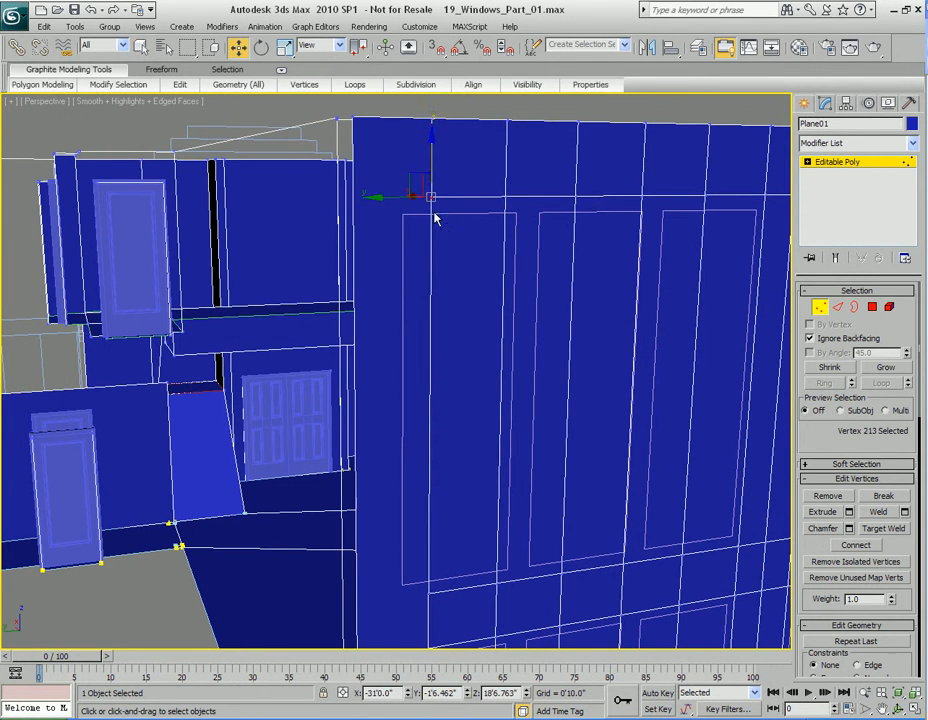
pyautogui.press('s')
# Step: Try to snap the corner vertex onto the first upper window outline's corner, and undo the move
pyautogui.moveTo(428, 197); pyautogui.dragTo(403, 213)
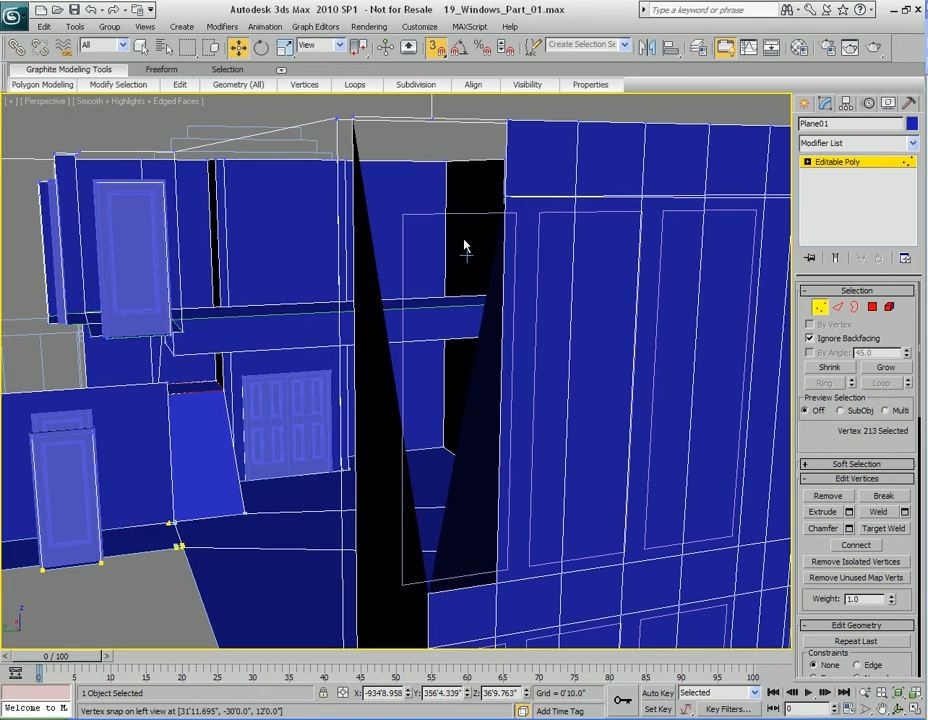
pyautogui.keyDown('alt'); pyautogui.moveTo(497, 338); pyautogui.dragTo(510, 344, button='middle'); pyautogui.keyUp('alt')
pyautogui.scroll(-3, 510, 344)
pyautogui.keyDown('alt'); pyautogui.moveTo(589, 403); pyautogui.dragTo(414, 366, button='middle'); pyautogui.keyUp('alt')
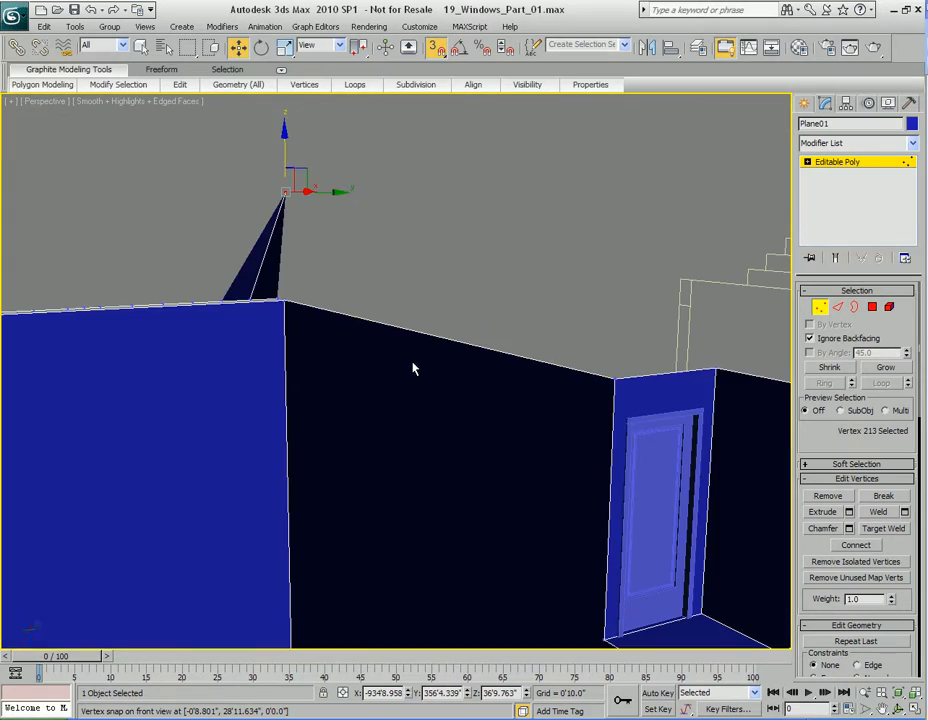
pyautogui.keyDown('alt'); pyautogui.moveTo(262, 246); pyautogui.dragTo(414, 323, button='middle'); pyautogui.keyUp('alt')
pyautogui.moveTo(555, 322); pyautogui.dragTo(425, 356, button='middle')
pyautogui.hotkey('ctrl', 'z')
pyautogui.scroll(4, 551, 315)
pyautogui.press('q')
pyautogui.keyDown('alt'); pyautogui.moveTo(551, 315); pyautogui.dragTo(427, 329, button='middle'); pyautogui.keyUp('alt')
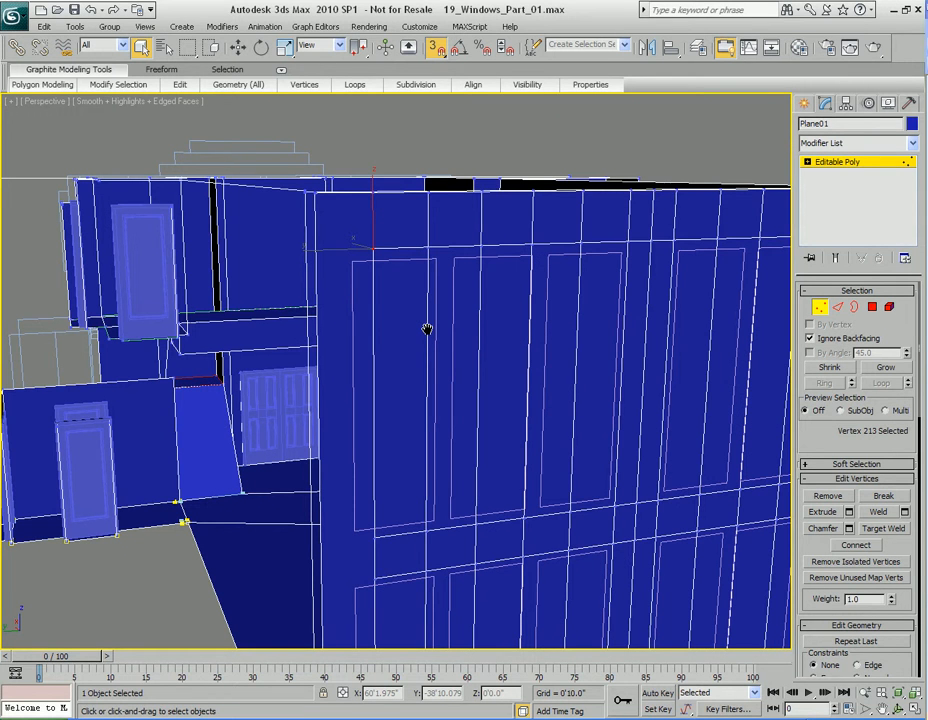
pyautogui.keyDown('alt'); pyautogui.moveTo(427, 329); pyautogui.dragTo(408, 319, button='middle'); pyautogui.keyUp('alt')
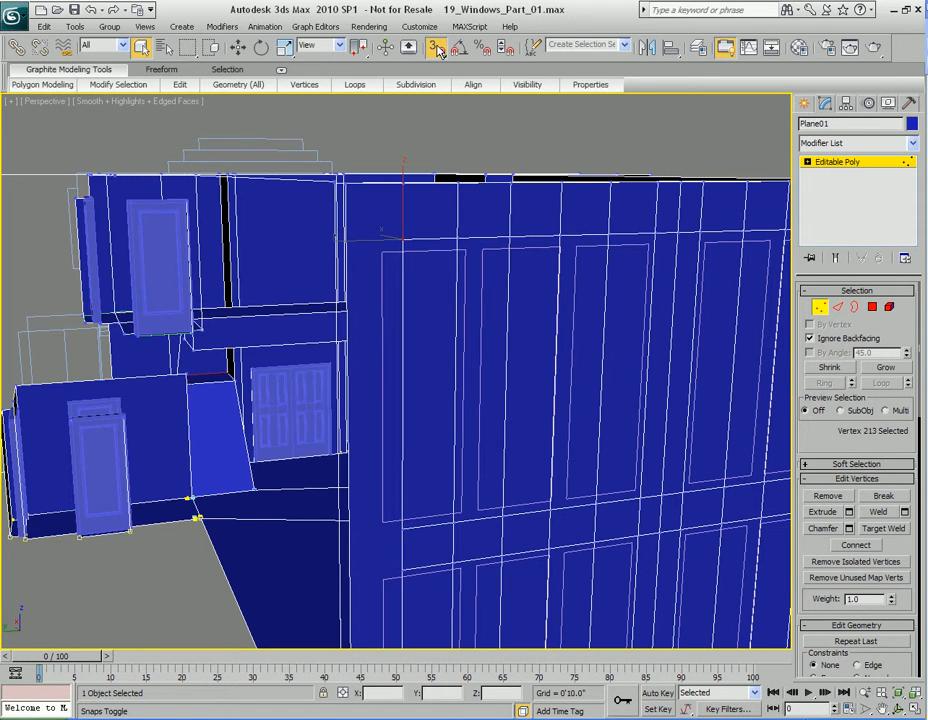
# Step: Turn on Use Axis Center As Start Snap Point in the snap options and close the settings
pyautogui.rightClick(438, 50)
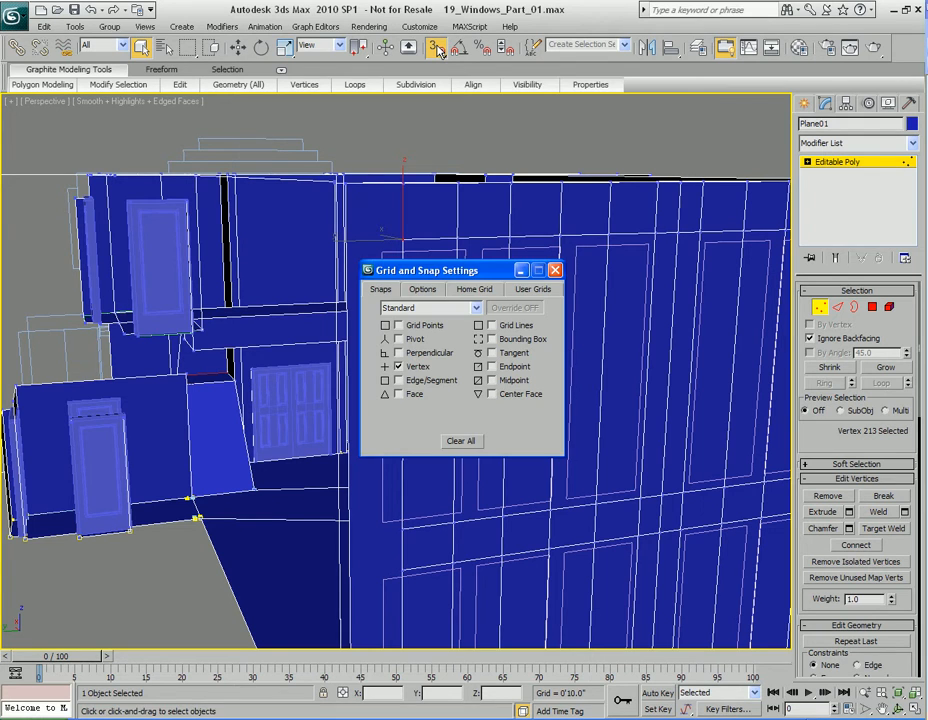
pyautogui.click(422, 289)
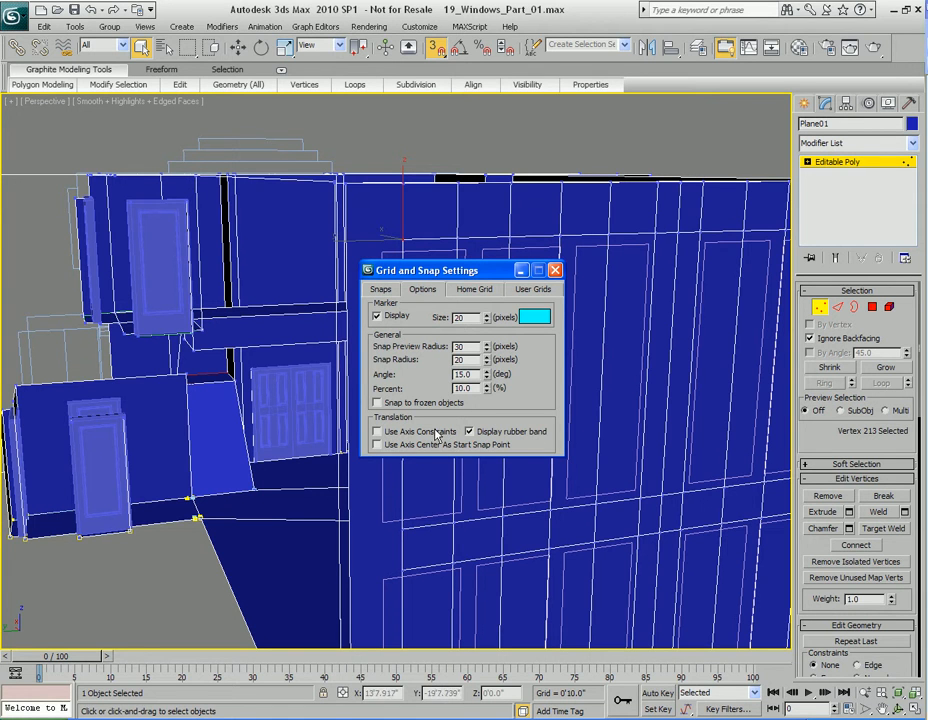
pyautogui.click(532, 438)
pyautogui.click(378, 446)
pyautogui.click(555, 270)
# Step: Snap the four grid vertices around the first upper window onto the corners of its outline
pyautogui.moveTo(555, 300); pyautogui.dragTo(538, 359, button='middle')
pyautogui.scroll(-2, 538, 359)
pyautogui.press('w')
pyautogui.moveTo(443, 283); pyautogui.dragTo(505, 296)
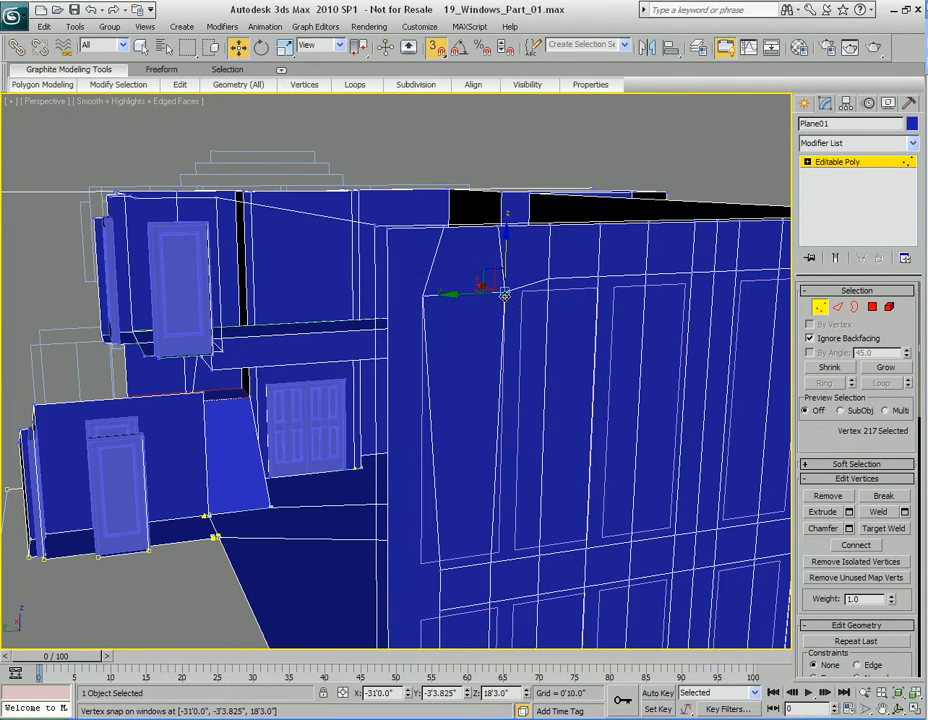
pyautogui.moveTo(505, 296); pyautogui.dragTo(507, 269, button='middle')
pyautogui.click(501, 433)
pyautogui.moveTo(501, 433); pyautogui.dragTo(503, 434)
pyautogui.moveTo(445, 450); pyautogui.dragTo(427, 441)
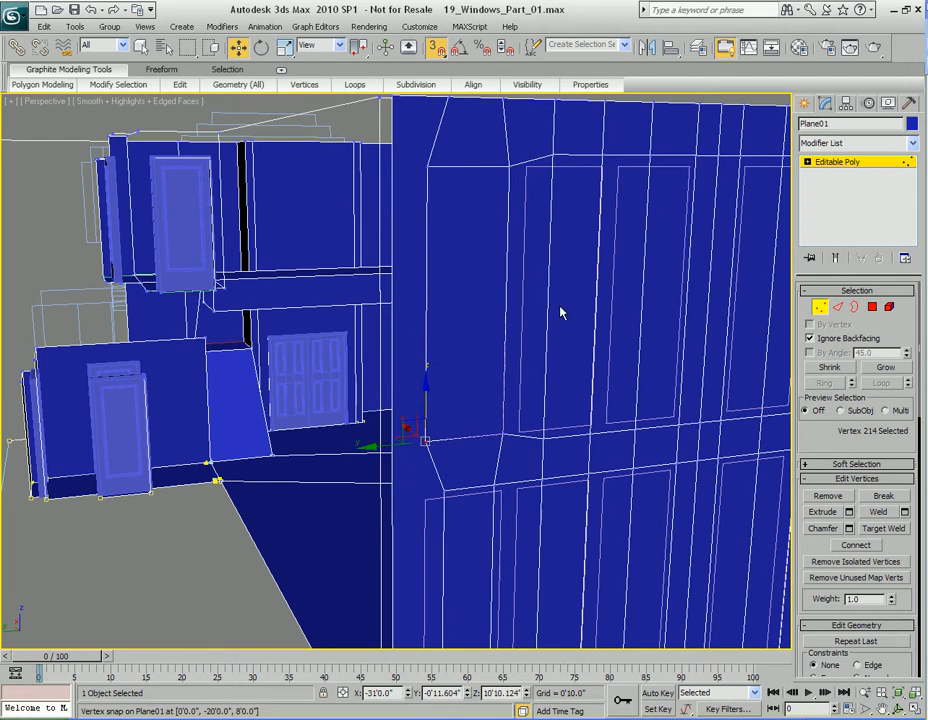
# Step: Snap the four grid vertices around the second upper window onto its outline's corners
pyautogui.moveTo(516, 391); pyautogui.dragTo(486, 432, button='middle')
pyautogui.moveTo(510, 215); pyautogui.dragTo(484, 227)
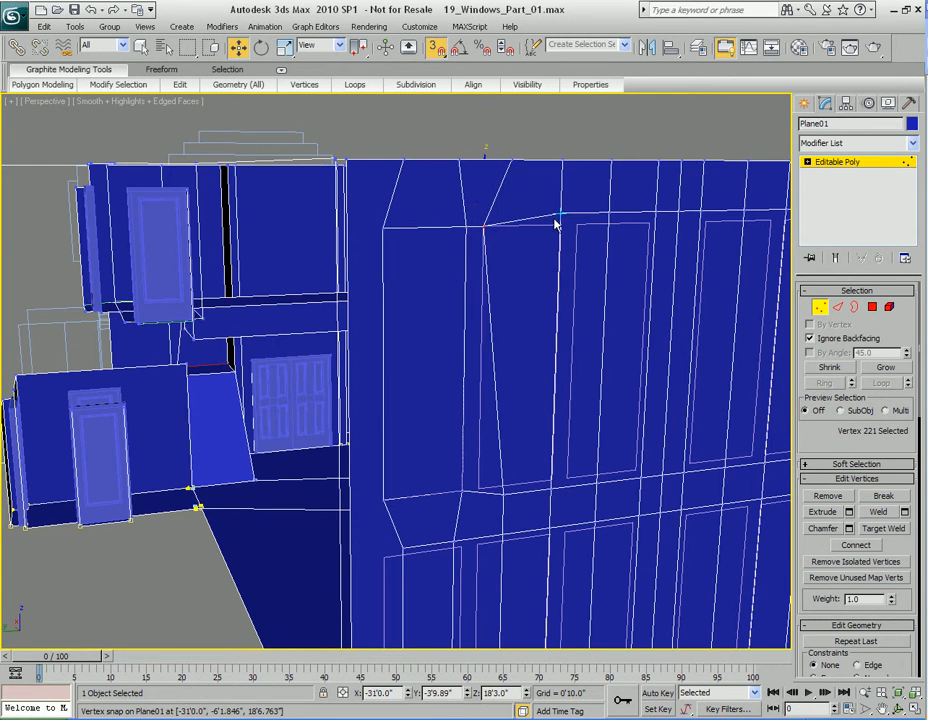
pyautogui.moveTo(560, 213); pyautogui.dragTo(560, 230)
pyautogui.moveTo(562, 507); pyautogui.dragTo(560, 461, button='middle')
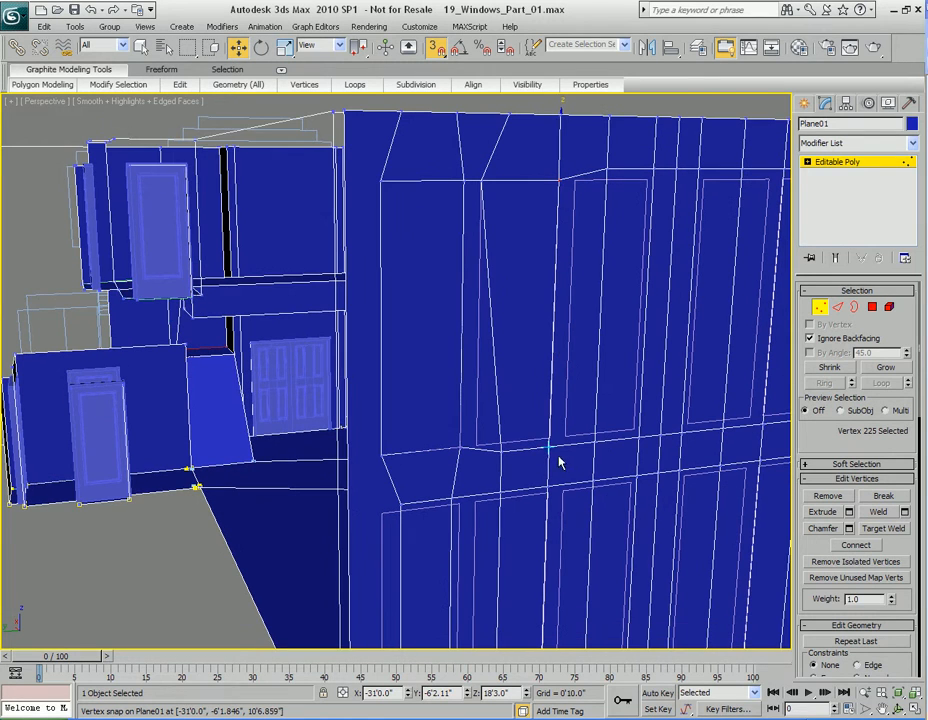
pyautogui.click(548, 446)
pyautogui.moveTo(546, 446); pyautogui.dragTo(480, 446)
# Step: Snap the four grid vertices around the third upper window onto its outline's corners
pyautogui.moveTo(570, 311); pyautogui.dragTo(518, 356, button='middle')
pyautogui.click(553, 212)
pyautogui.moveTo(553, 212); pyautogui.dragTo(596, 221)
pyautogui.click(596, 221)
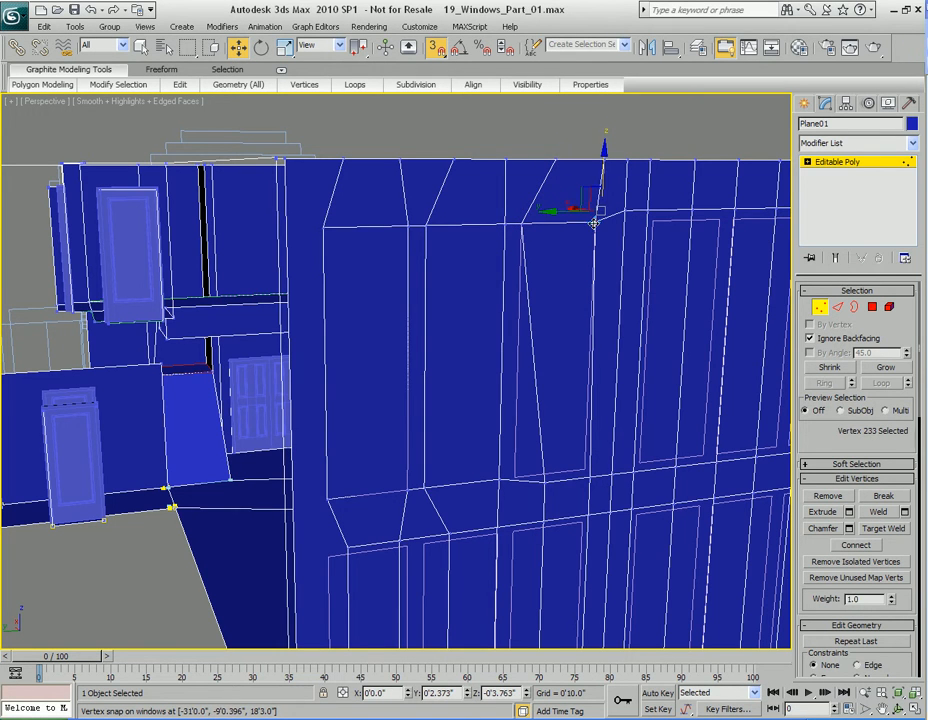
pyautogui.click(588, 477)
pyautogui.moveTo(588, 477); pyautogui.dragTo(516, 478)
# Step: Snap the grid vertices around the third lower window onto the corners of its outline
pyautogui.moveTo(518, 478); pyautogui.dragTo(530, 256, button='middle')
pyautogui.moveTo(590, 266); pyautogui.dragTo(515, 273)
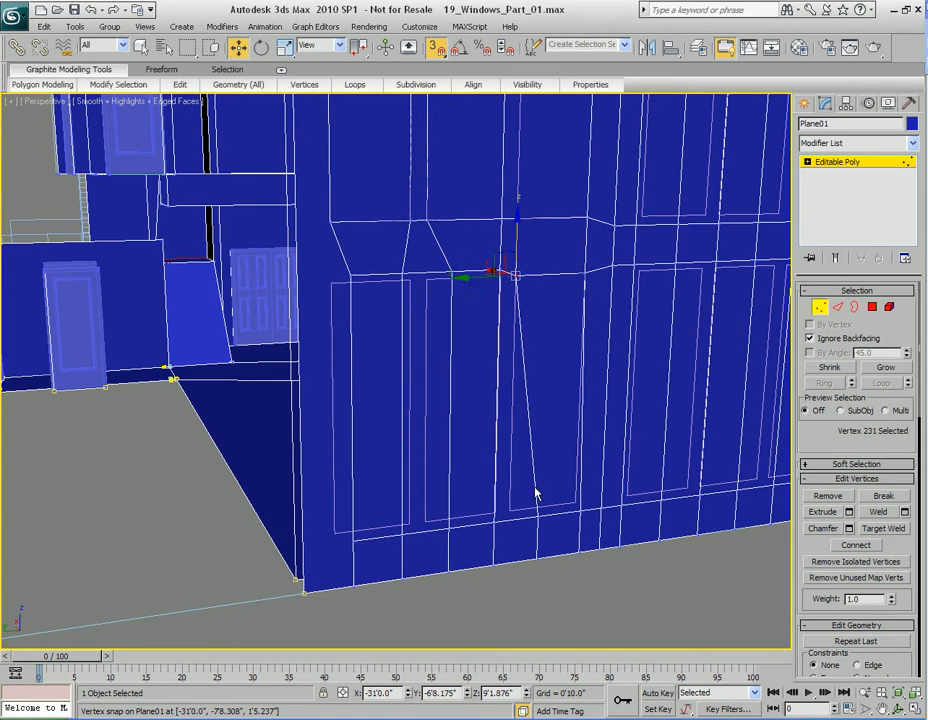
pyautogui.moveTo(537, 517); pyautogui.dragTo(511, 511)
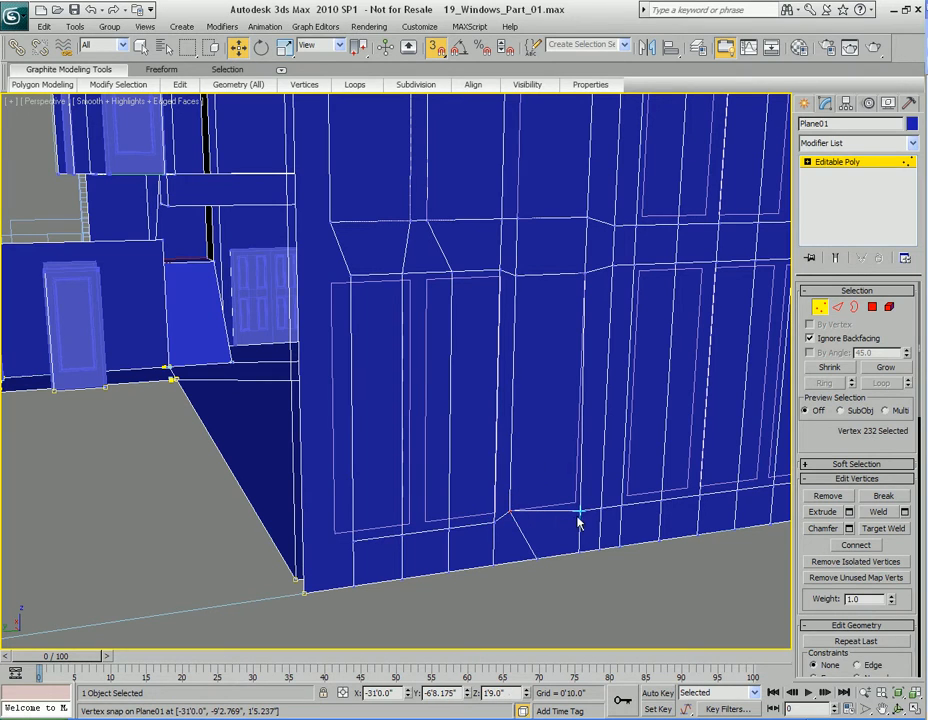
pyautogui.click(581, 515)
pyautogui.moveTo(581, 515); pyautogui.dragTo(576, 506)
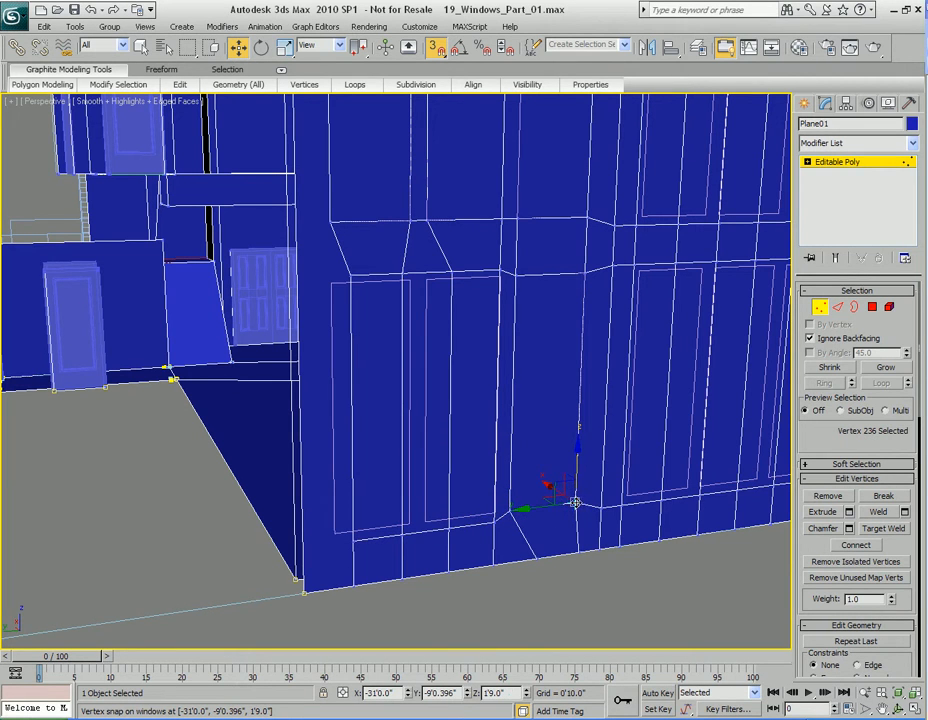
# Step: Snap the grid vertices around the second lower window onto its outline's corners
pyautogui.click(494, 520)
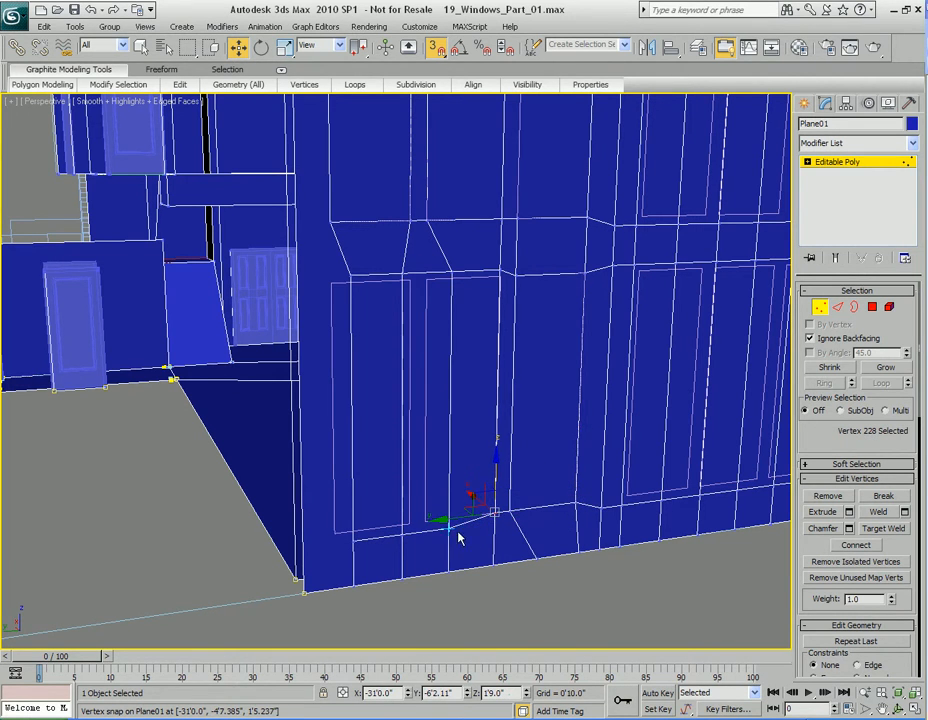
pyautogui.moveTo(448, 528); pyautogui.dragTo(428, 522)
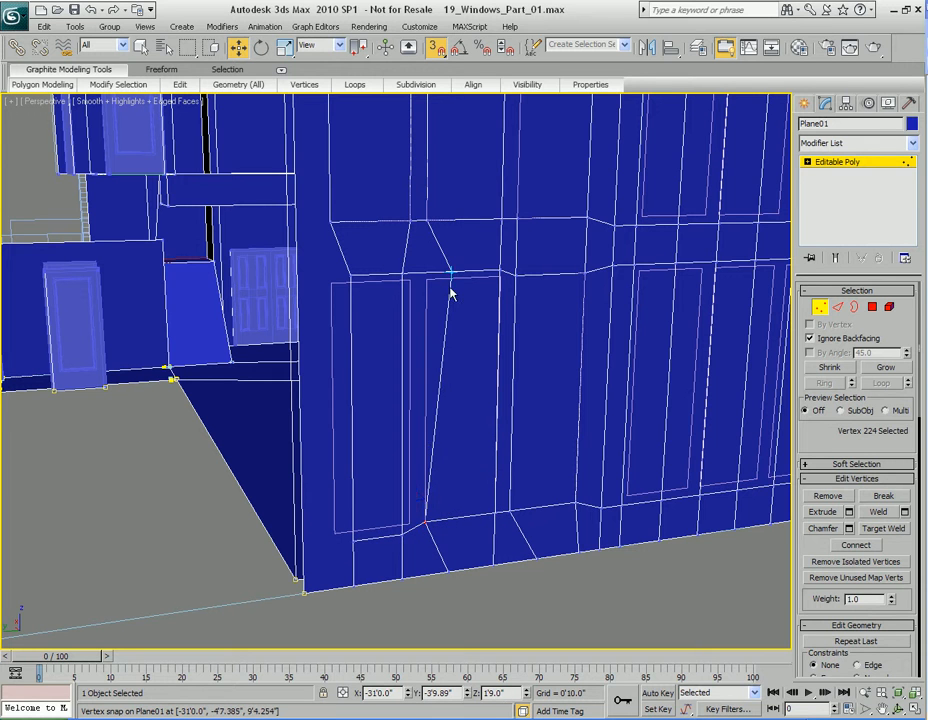
pyautogui.moveTo(452, 271); pyautogui.dragTo(429, 284)
pyautogui.moveTo(499, 269); pyautogui.dragTo(501, 278)
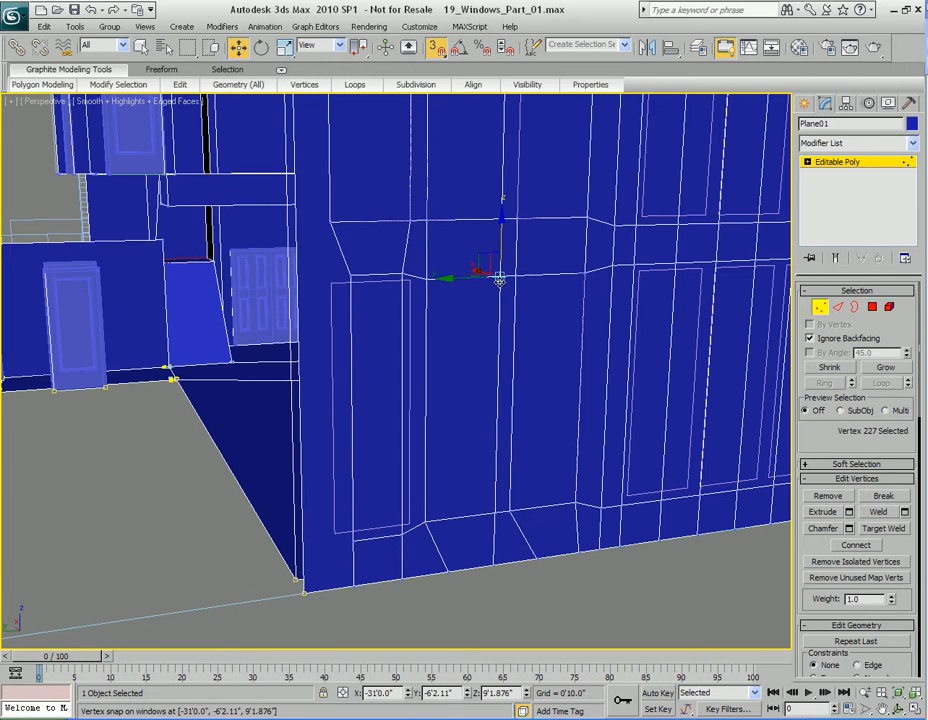
# Step: Snap the grid vertices around the first lower window onto its outline's corners
pyautogui.moveTo(431, 328); pyautogui.dragTo(485, 309, button='middle')
pyautogui.moveTo(455, 254); pyautogui.dragTo(389, 263)
pyautogui.click(408, 522)
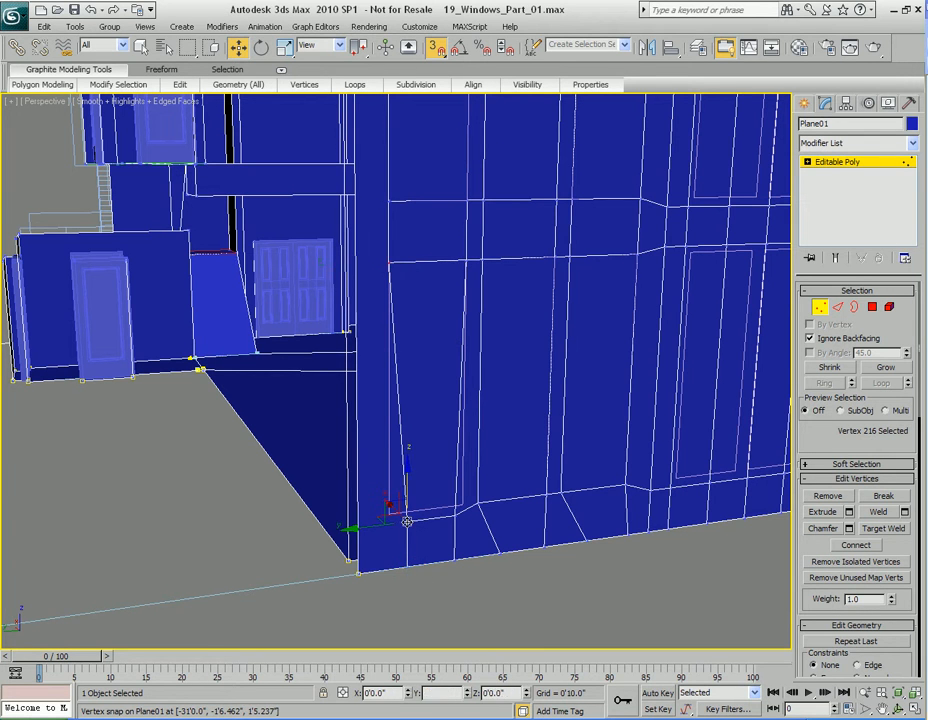
pyautogui.moveTo(457, 517); pyautogui.dragTo(462, 504)
# Step: Select the snapped polygons of the first three upper and lower windows one by one to check their fit
pyautogui.moveTo(543, 404)
pyautogui.keyDown('alt'); pyautogui.mouseDown(button='middle')
pyautogui.moveTo(584, 422)
pyautogui.moveTo(592, 389)
pyautogui.moveTo(555, 393)
pyautogui.mouseUp(button='middle'); pyautogui.keyUp('alt')
pyautogui.scroll(-2, 592, 389)
pyautogui.press('4')
pyautogui.click(525, 230)
pyautogui.press('q')
pyautogui.click(394, 218)
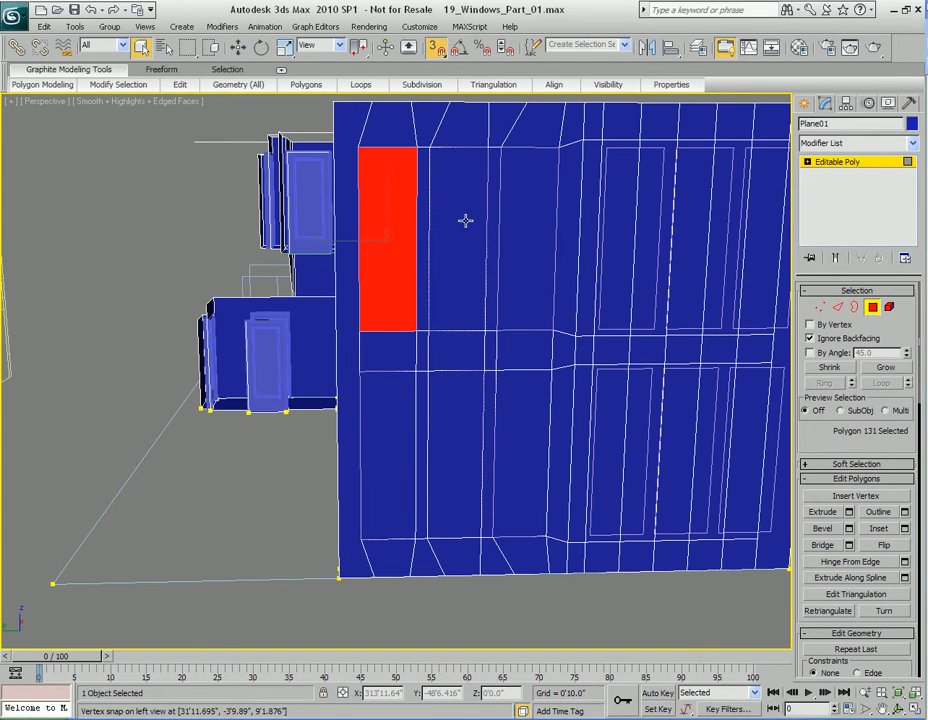
pyautogui.click(466, 220)
pyautogui.click(548, 222)
pyautogui.click(534, 441)
pyautogui.click(449, 435)
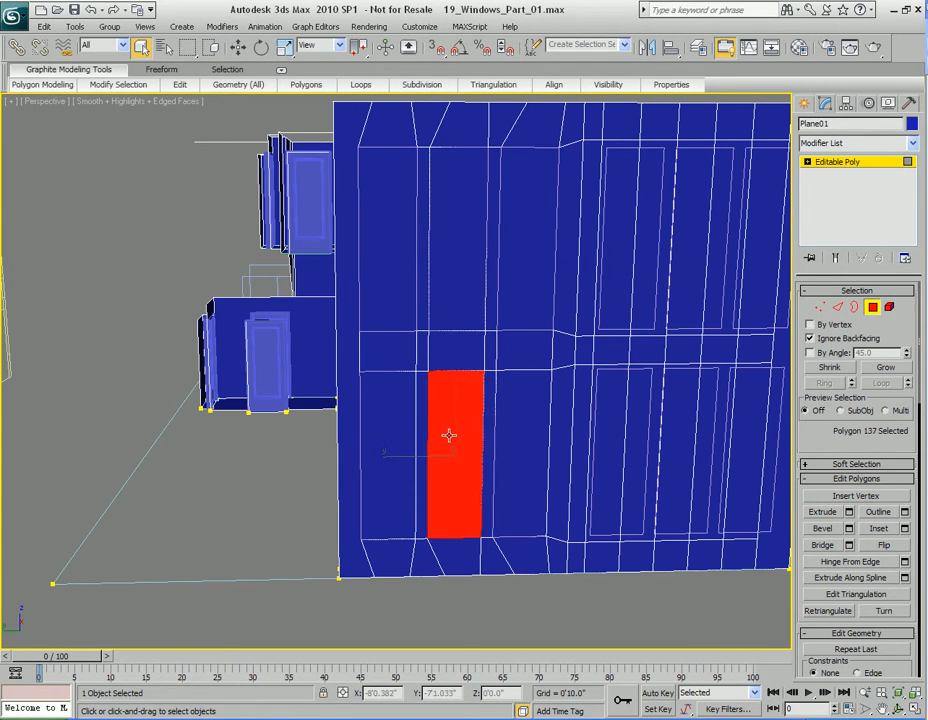
pyautogui.click(387, 429)
pyautogui.keyDown('alt'); pyautogui.moveTo(387, 429); pyautogui.dragTo(579, 364, button='middle'); pyautogui.keyUp('alt')
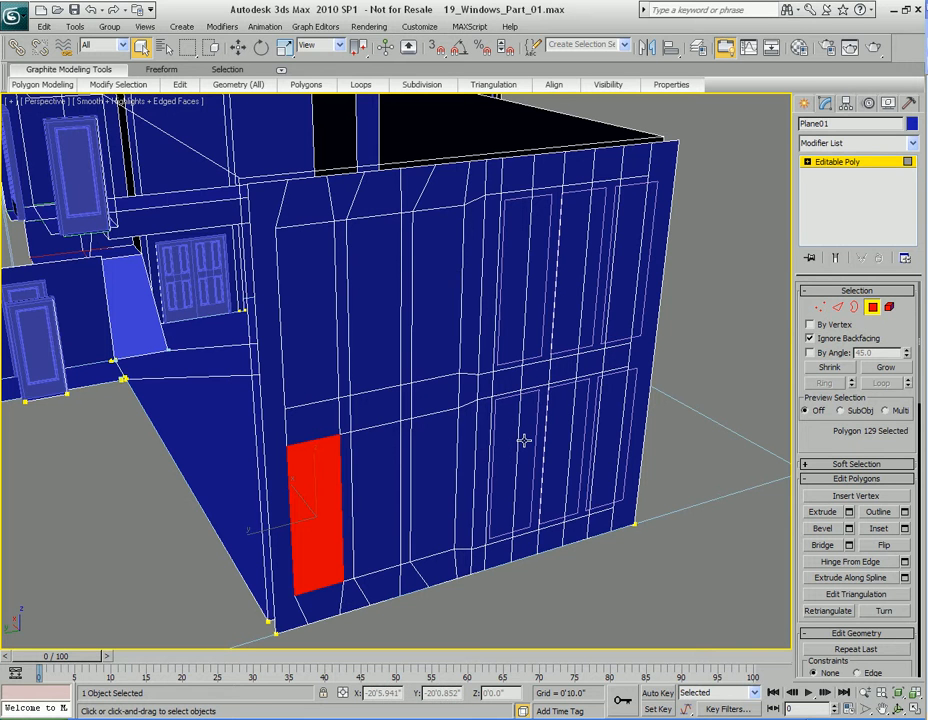
pyautogui.keyDown('alt'); pyautogui.moveTo(527, 409); pyautogui.dragTo(491, 408, button='middle'); pyautogui.keyUp('alt')
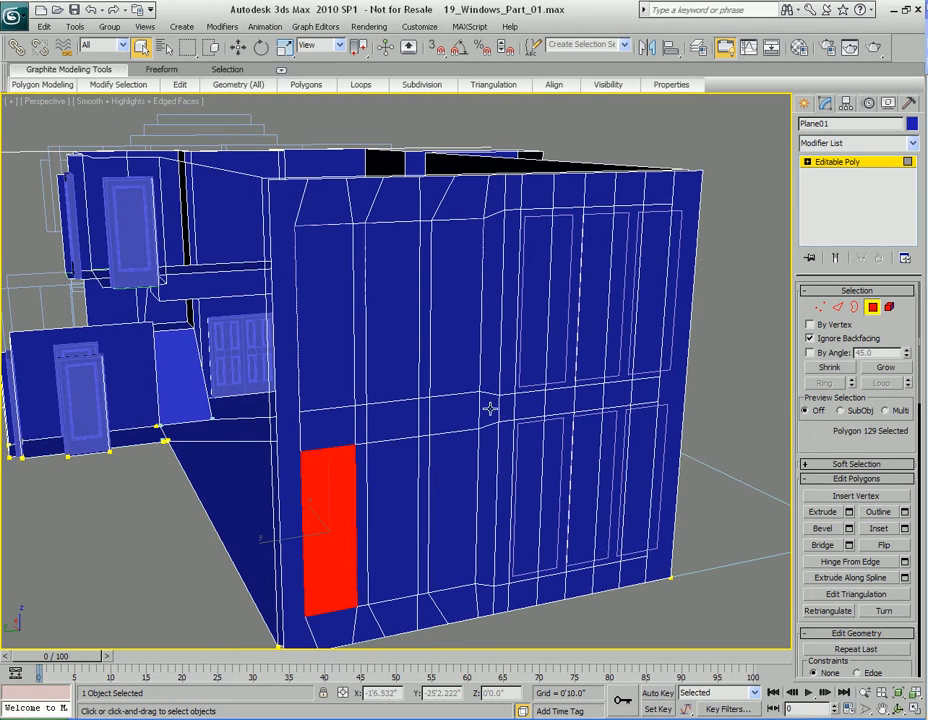
# Step: Select two adjacent polygons in the band between the window rows and grow the selection across the end wall's grid
pyautogui.click(489, 408)
pyautogui.keyDown('ctrl'); pyautogui.click(507, 406); pyautogui.keyUp('ctrl')
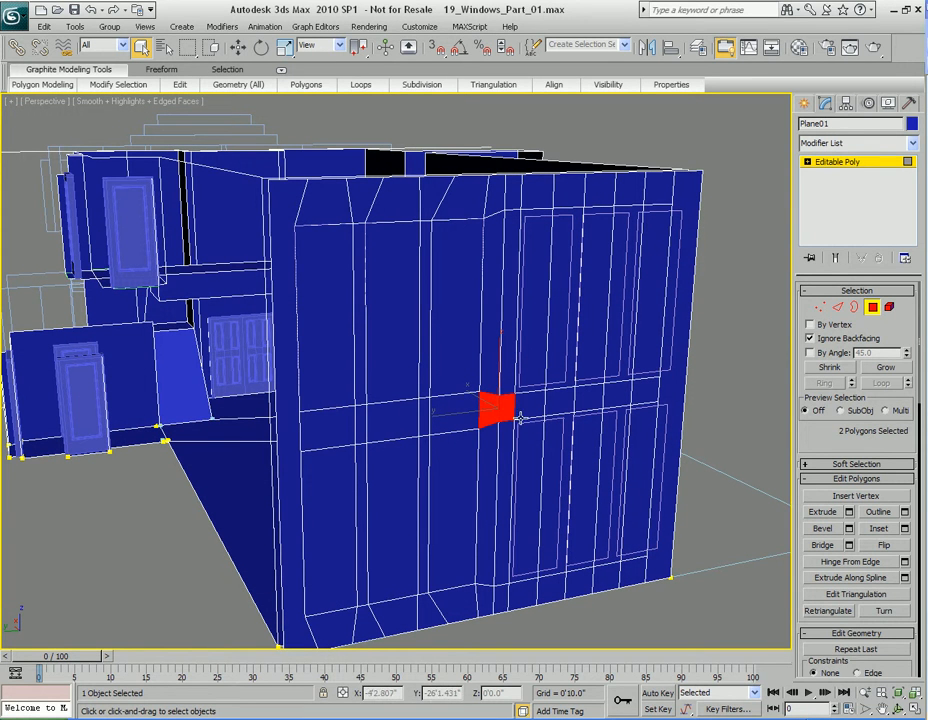
pyautogui.moveTo(125, 87)
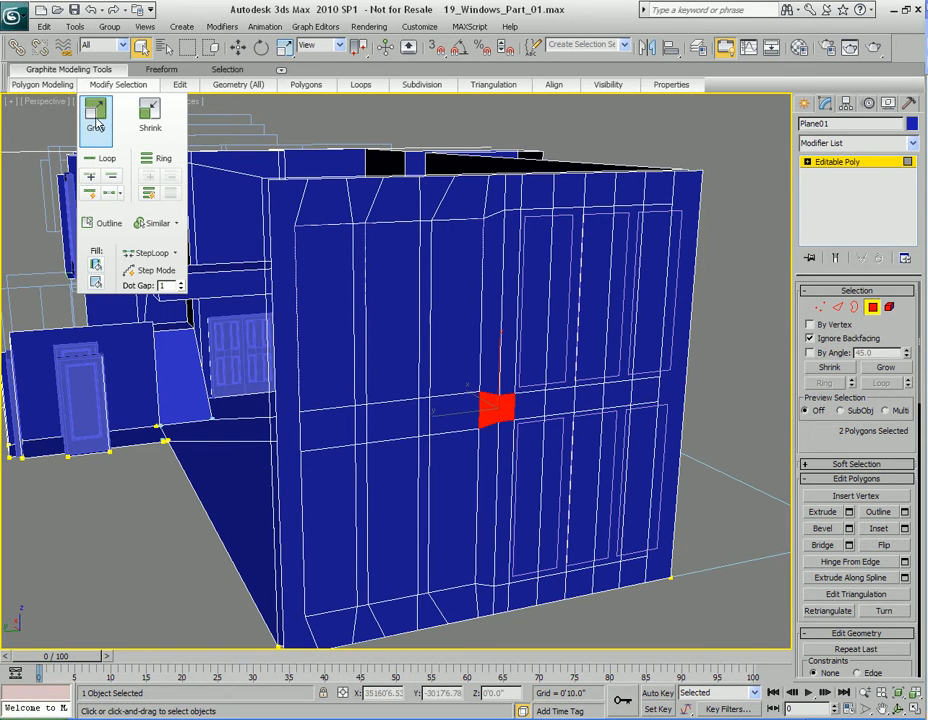
pyautogui.click(95, 115)
pyautogui.click(95, 115)
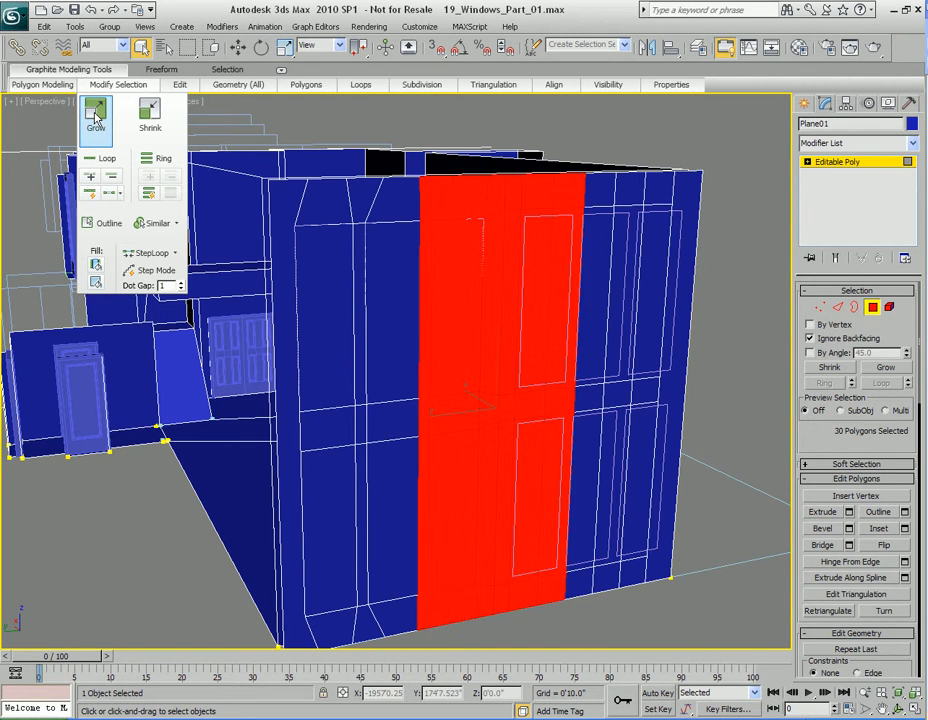
pyautogui.click(95, 115)
pyautogui.click(95, 117)
pyautogui.click(95, 117)
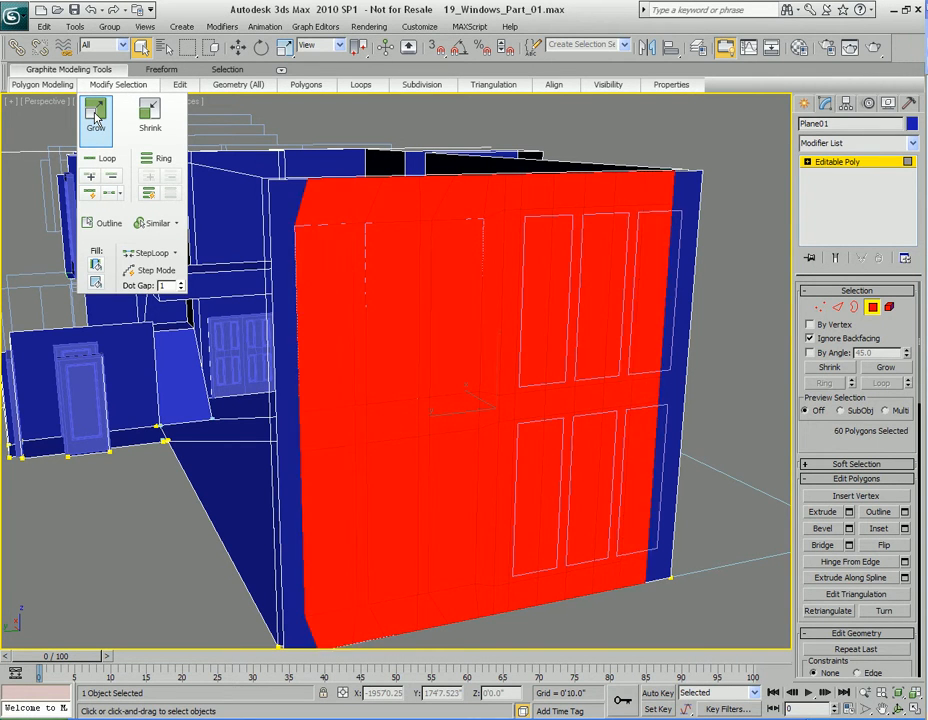
# Step: Grow the selection over the whole end wall grid and detach those polygons as a separate object
pyautogui.click(95, 117)
pyautogui.keyDown('alt'); pyautogui.moveTo(402, 286); pyautogui.dragTo(488, 324, button='middle'); pyautogui.keyUp('alt')
pyautogui.scroll(-2, 503, 301)
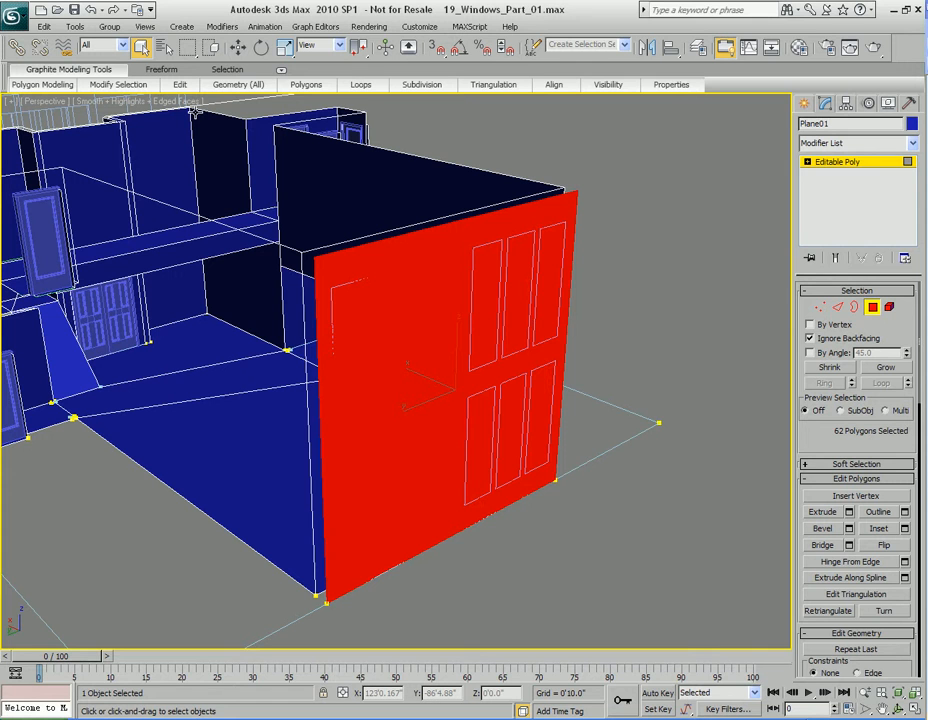
pyautogui.moveTo(229, 88)
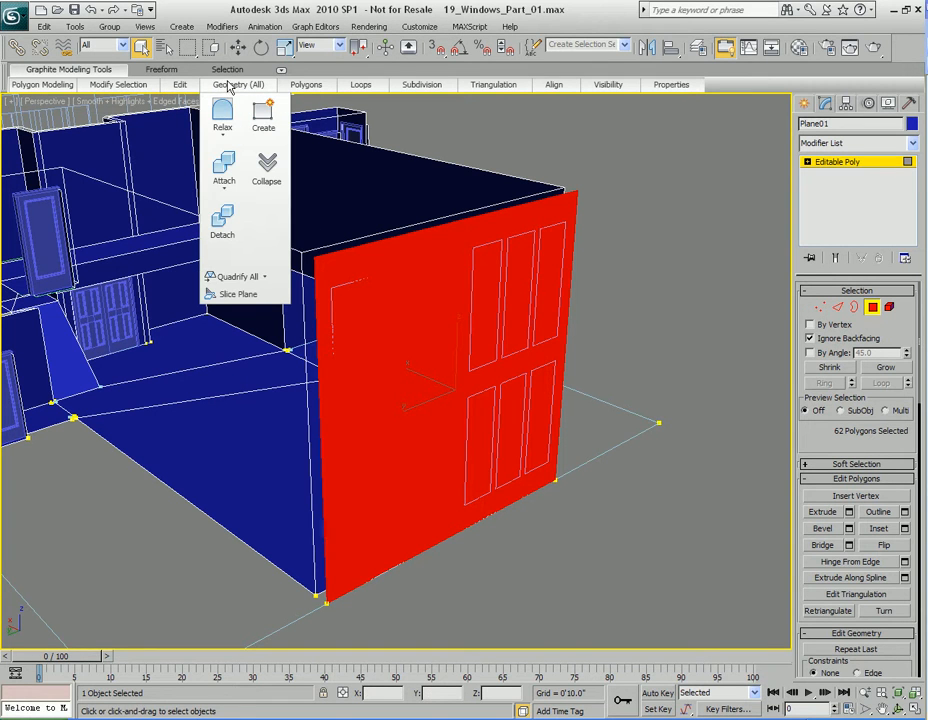
pyautogui.click(223, 224)
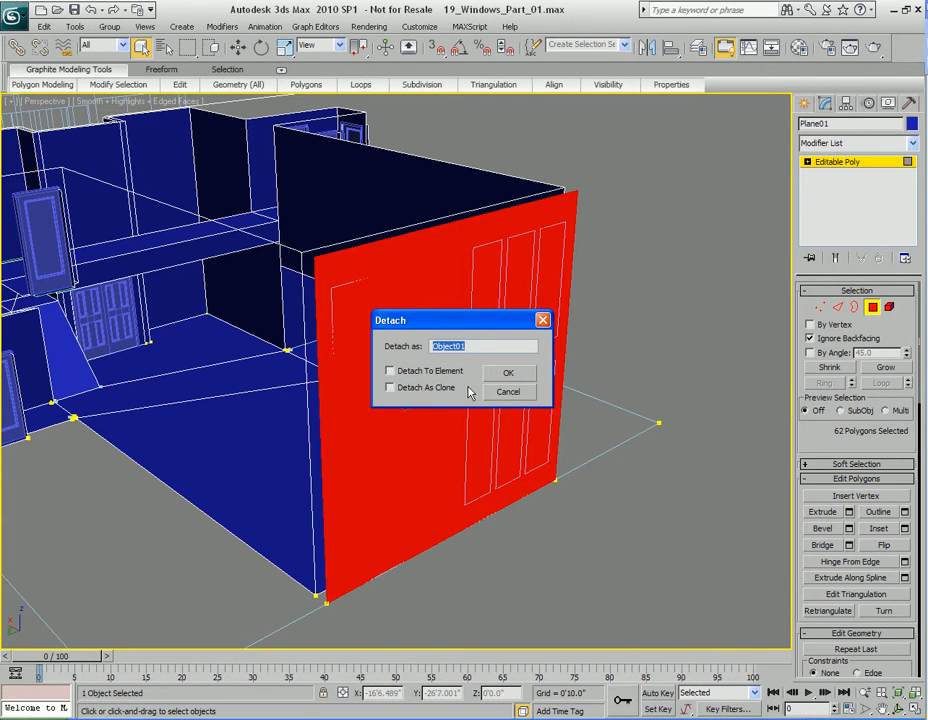
pyautogui.click(505, 373)
# Step: Select the detached end wall and change its object color to green
pyautogui.keyDown('alt'); pyautogui.moveTo(497, 375); pyautogui.dragTo(513, 346, button='middle'); pyautogui.keyUp('alt')
pyautogui.keyDown('alt'); pyautogui.moveTo(493, 265); pyautogui.dragTo(482, 271, button='middle'); pyautogui.keyUp('alt')
pyautogui.click(482, 271)
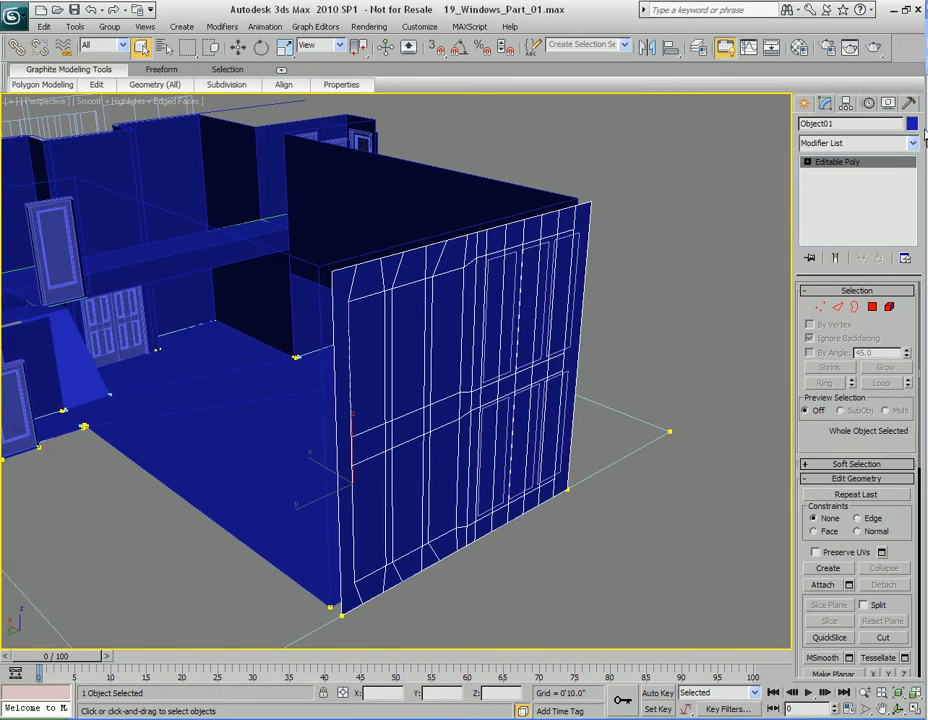
pyautogui.click(912, 124)
pyautogui.click(435, 323)
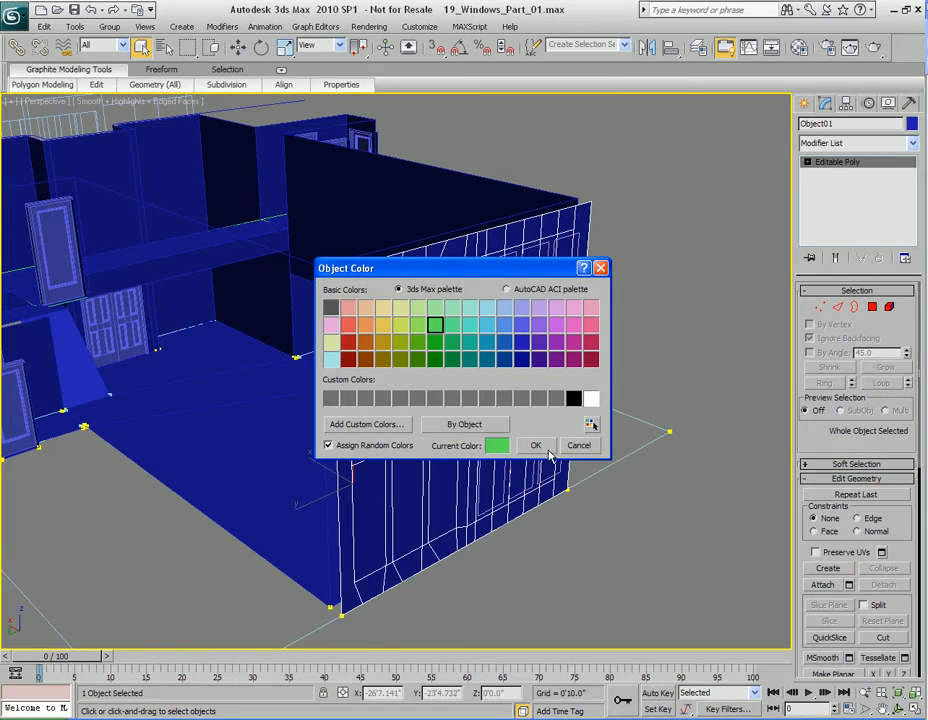
pyautogui.click(535, 445)
# Step: Delete the half of the detached wall whose grid is not snapped to window outlines, and leave polygon editing
pyautogui.keyDown('alt'); pyautogui.moveTo(518, 408); pyautogui.dragTo(538, 373, button='middle'); pyautogui.keyUp('alt')
pyautogui.press('4')
pyautogui.hotkey('ctrl', 'a')
pyautogui.click(715, 353)
pyautogui.keyDown('alt'); pyautogui.moveTo(660, 378); pyautogui.dragTo(645, 363, button='middle'); pyautogui.keyUp('alt')
pyautogui.keyDown('alt'); pyautogui.moveTo(659, 184); pyautogui.dragTo(660, 191, button='middle'); pyautogui.keyUp('alt')
pyautogui.moveTo(655, 157); pyautogui.dragTo(425, 549)
pyautogui.keyDown('alt'); pyautogui.moveTo(425, 549); pyautogui.dragTo(514, 304, button='middle'); pyautogui.keyUp('alt')
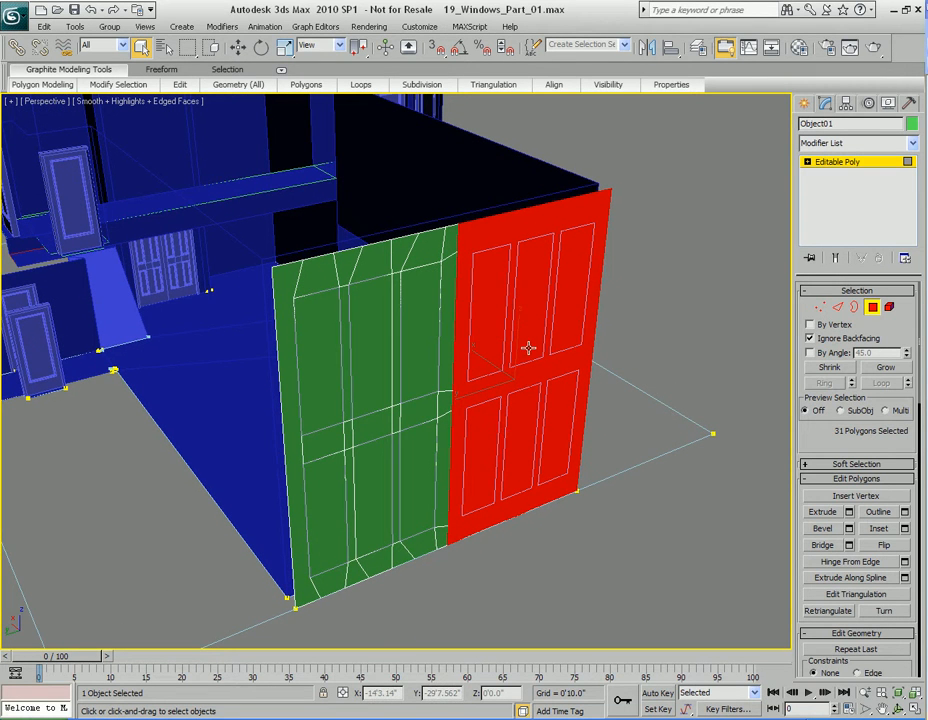
pyautogui.press('Delete')
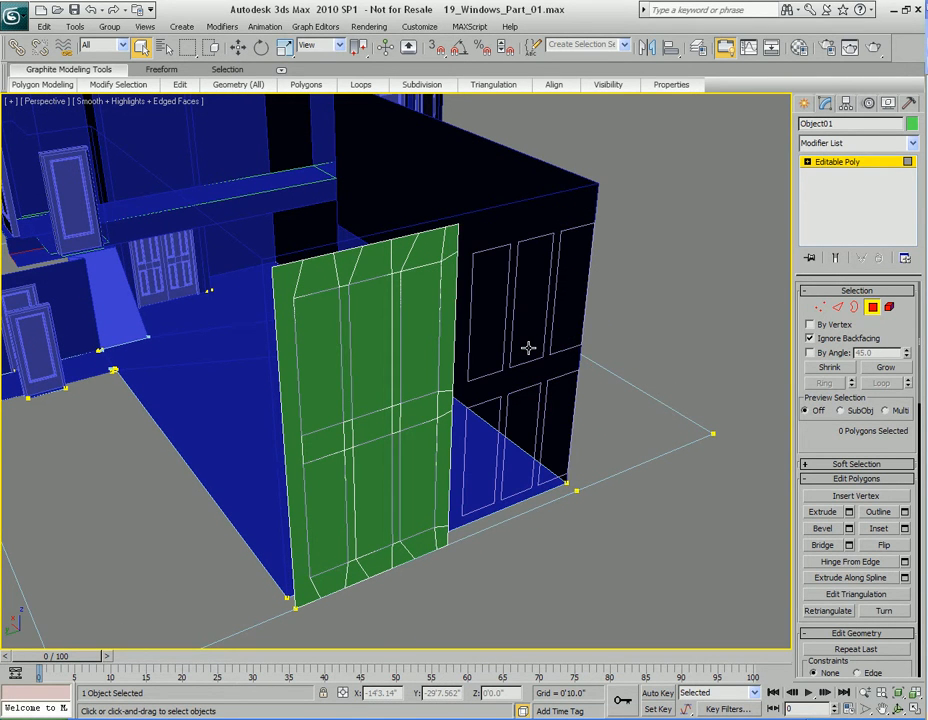
pyautogui.moveTo(474, 387); pyautogui.dragTo(534, 489, button='middle')
pyautogui.press('4')
pyautogui.press('w')
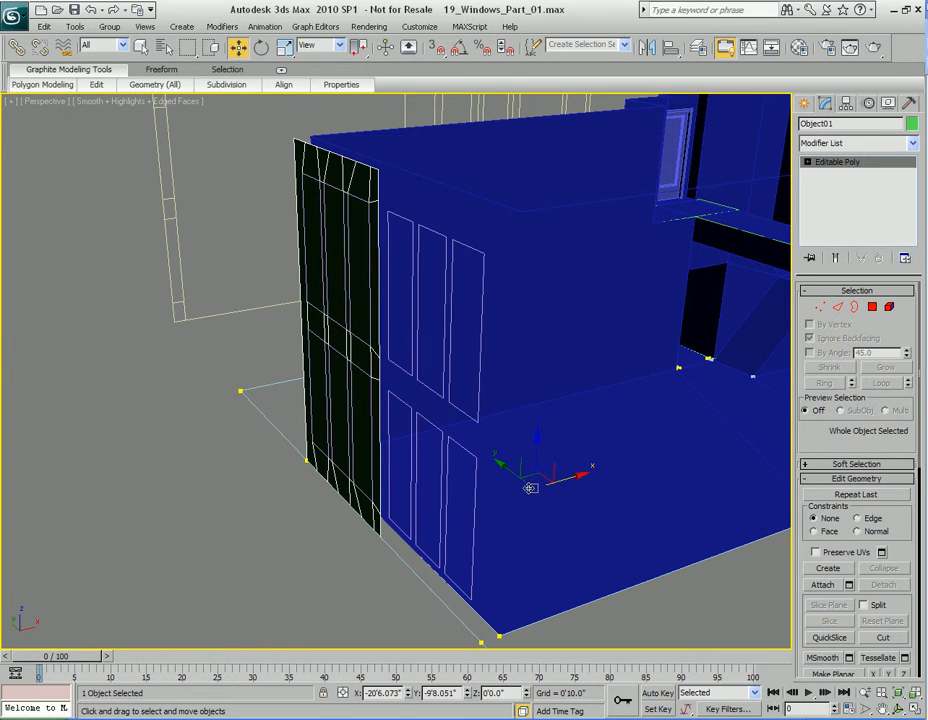
pyautogui.keyDown('alt'); pyautogui.moveTo(391, 402); pyautogui.dragTo(507, 382, button='middle'); pyautogui.keyUp('alt')
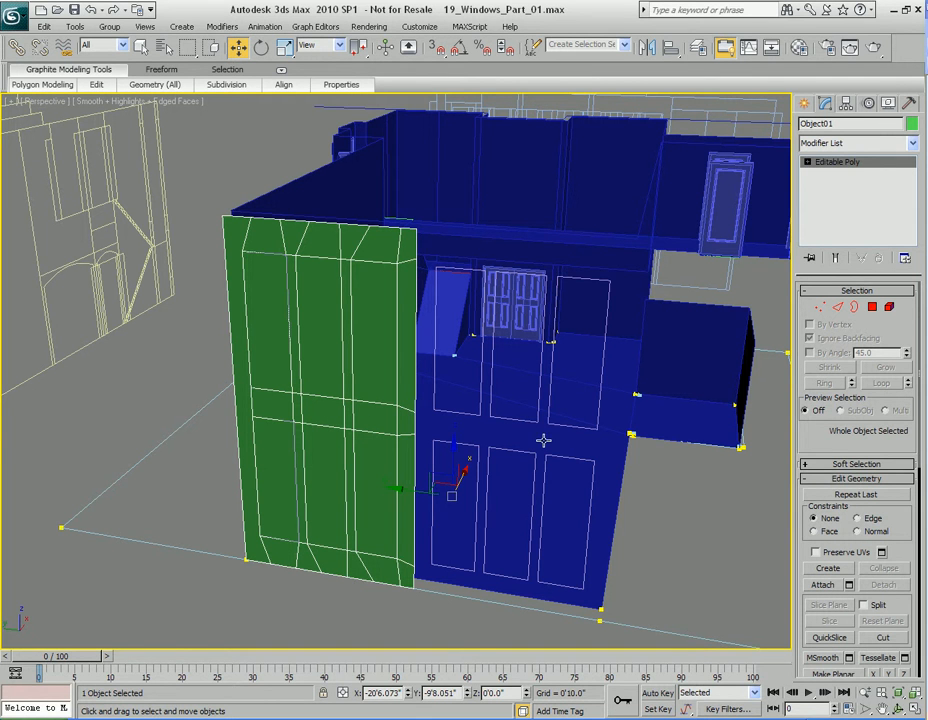
pyautogui.keyDown('alt'); pyautogui.moveTo(528, 437); pyautogui.dragTo(487, 408, button='middle'); pyautogui.keyUp('alt')
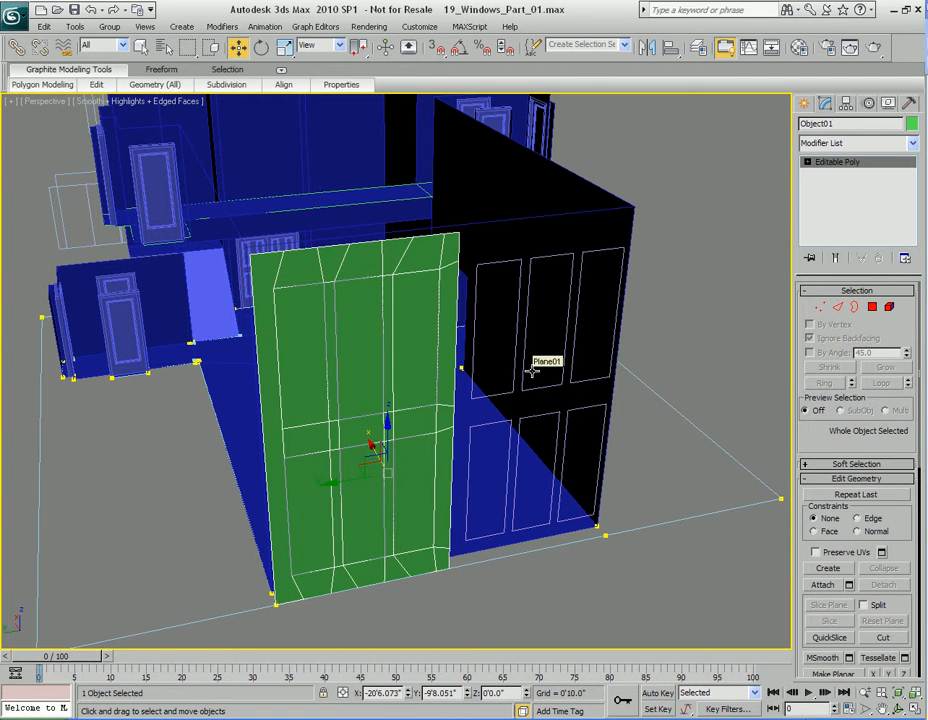
pyautogui.keyDown('alt'); pyautogui.moveTo(497, 404); pyautogui.dragTo(556, 385, button='middle'); pyautogui.keyUp('alt')
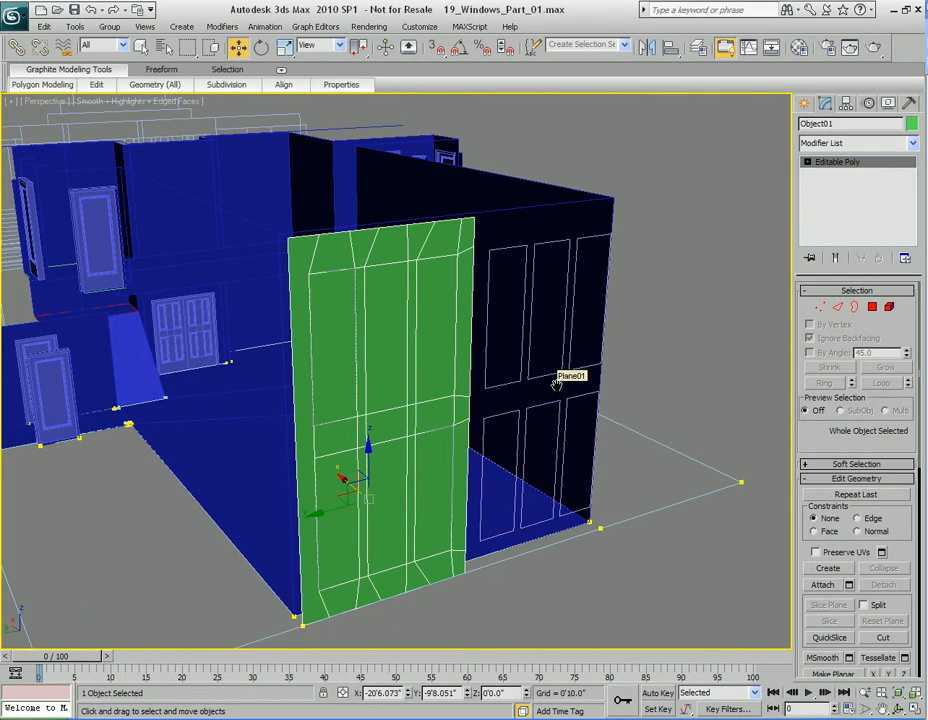
pyautogui.keyDown('alt'); pyautogui.moveTo(414, 450); pyautogui.dragTo(336, 296, button='middle'); pyautogui.keyUp('alt')
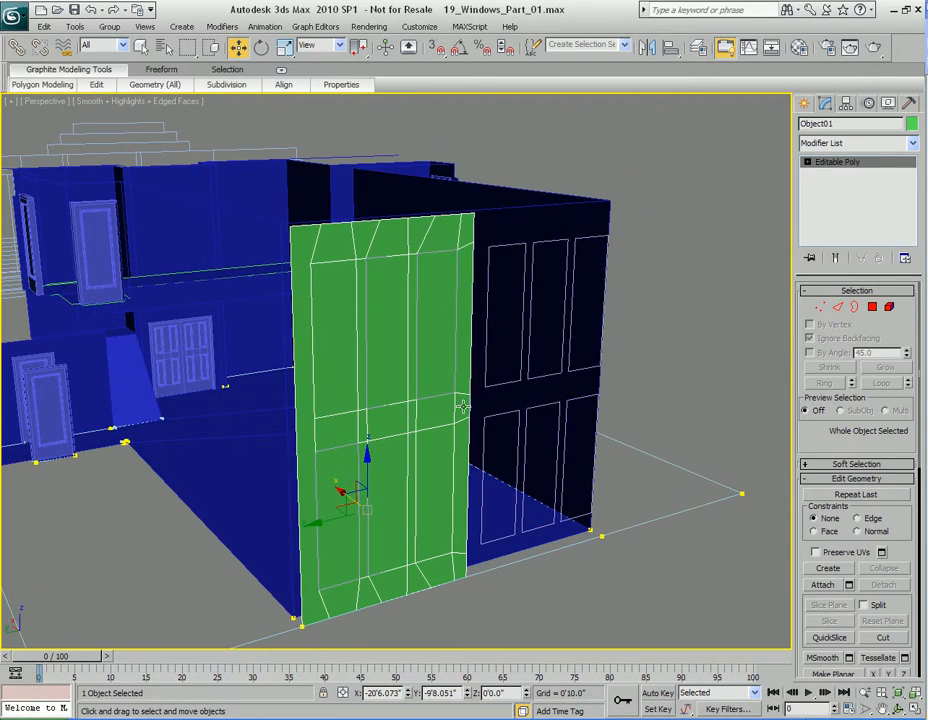
# Step: Move only the half wall's pivot, snapping it to the grid vertex on its inner vertical edge below the middle band
pyautogui.click(847, 104)
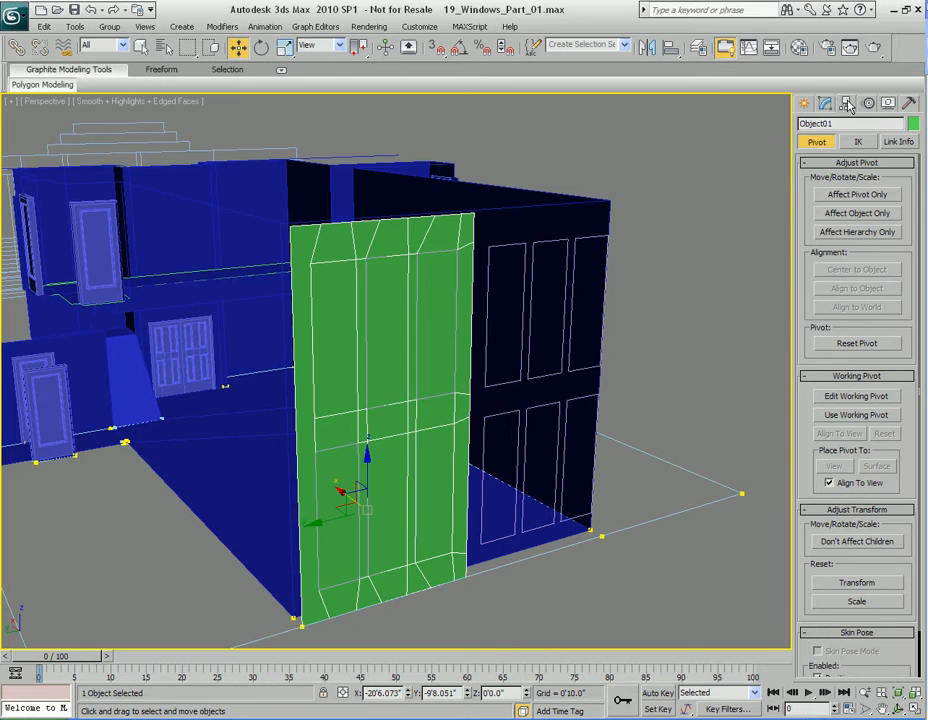
pyautogui.click(855, 197)
pyautogui.moveTo(473, 396); pyautogui.dragTo(429, 309, button='middle')
pyautogui.scroll(3, 481, 325)
pyautogui.moveTo(489, 340); pyautogui.dragTo(503, 325, button='middle')
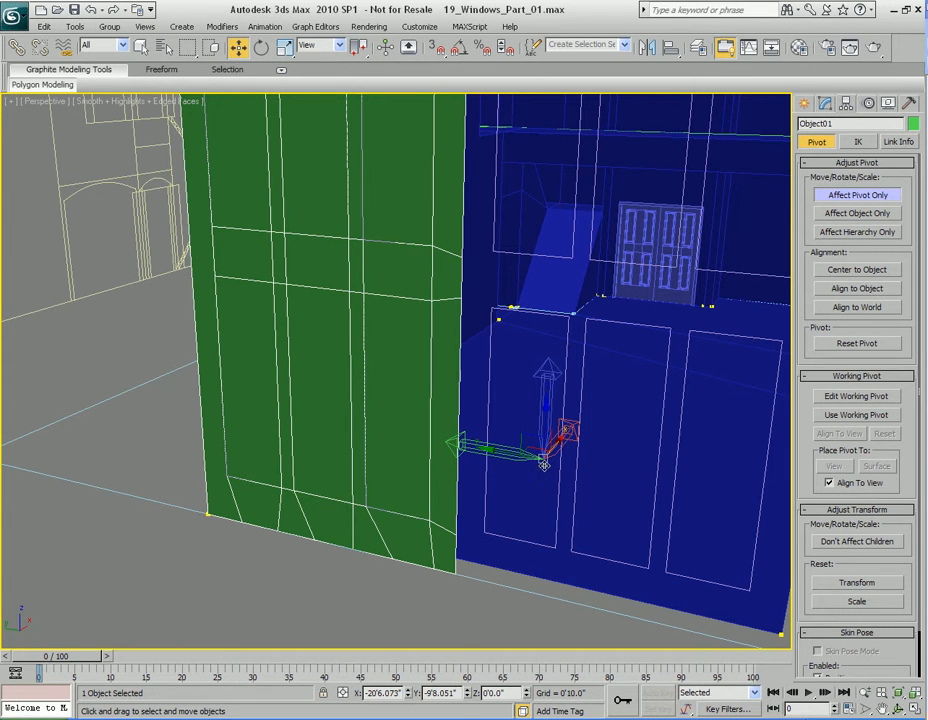
pyautogui.moveTo(543, 458); pyautogui.dragTo(461, 299)
pyautogui.press('s')
pyautogui.keyDown('alt'); pyautogui.moveTo(490, 345); pyautogui.dragTo(464, 431, button='middle'); pyautogui.keyUp('alt')
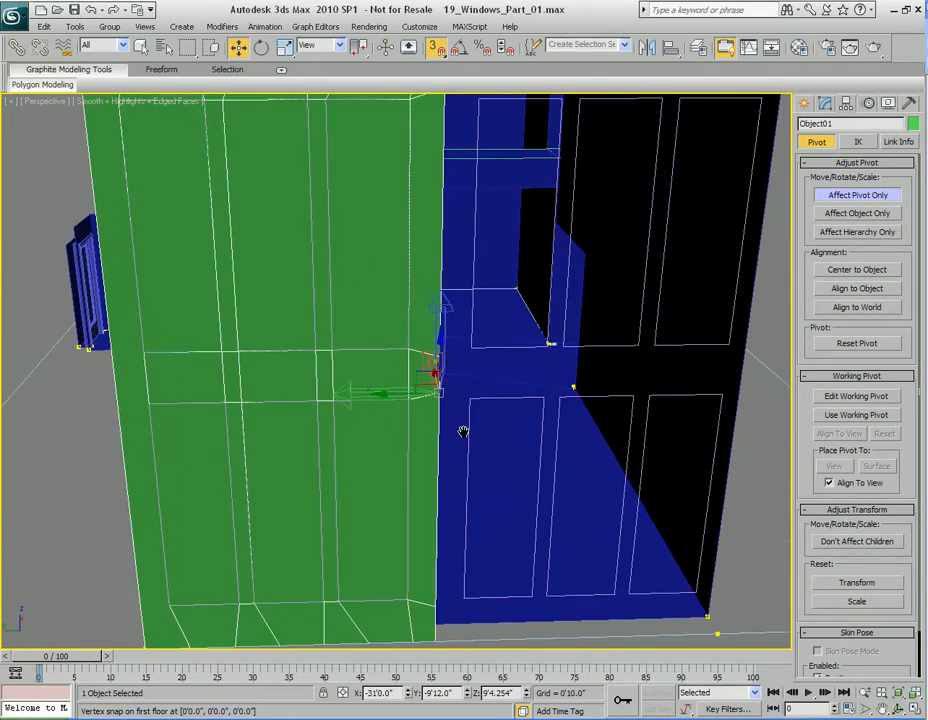
pyautogui.scroll(-3, 464, 431)
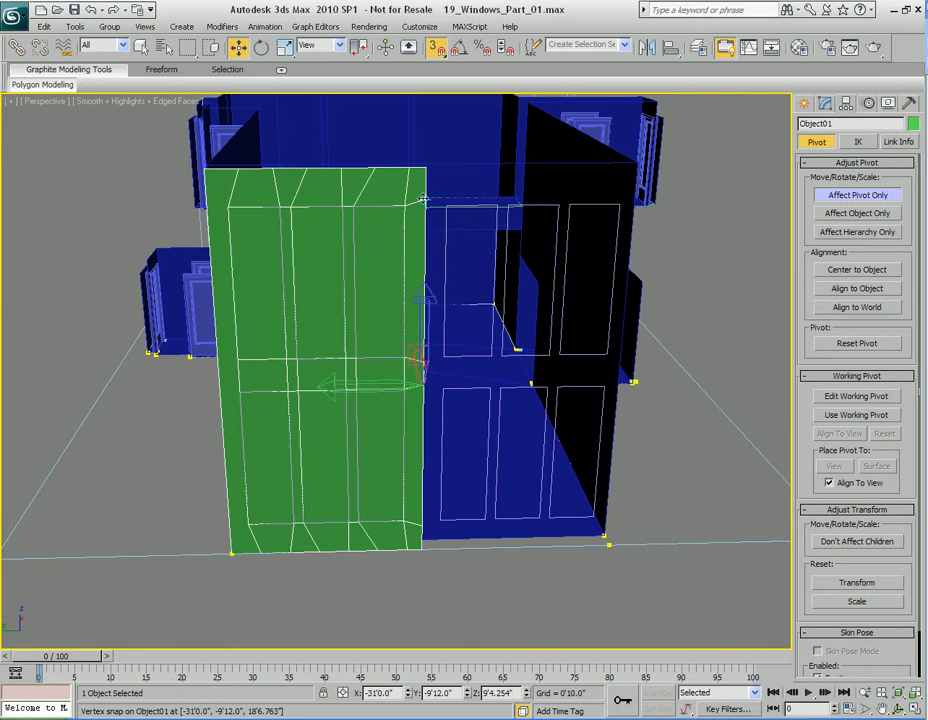
pyautogui.keyDown('alt'); pyautogui.moveTo(417, 400); pyautogui.dragTo(431, 379, button='middle'); pyautogui.keyUp('alt')
pyautogui.scroll(3, 432, 378)
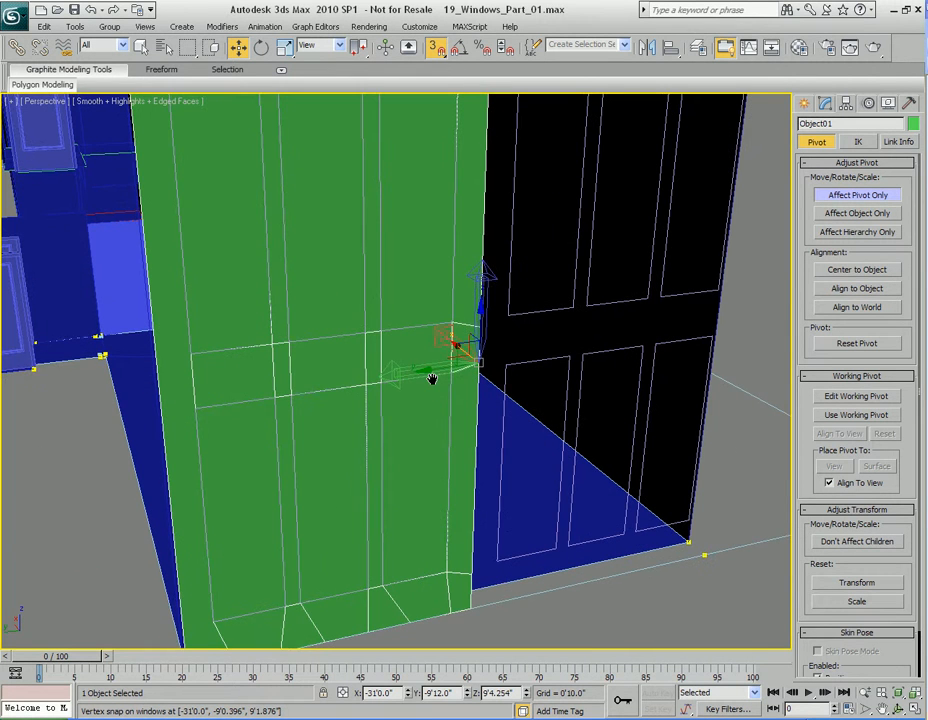
pyautogui.press('2')
pyautogui.press('2')
# Step: Apply a Symmetry modifier to the half wall with Y as the mirror axis to complete the end wall
pyautogui.keyDown('alt'); pyautogui.moveTo(443, 381); pyautogui.dragTo(374, 303, button='middle'); pyautogui.keyUp('alt')
pyautogui.scroll(-3, 460, 378)
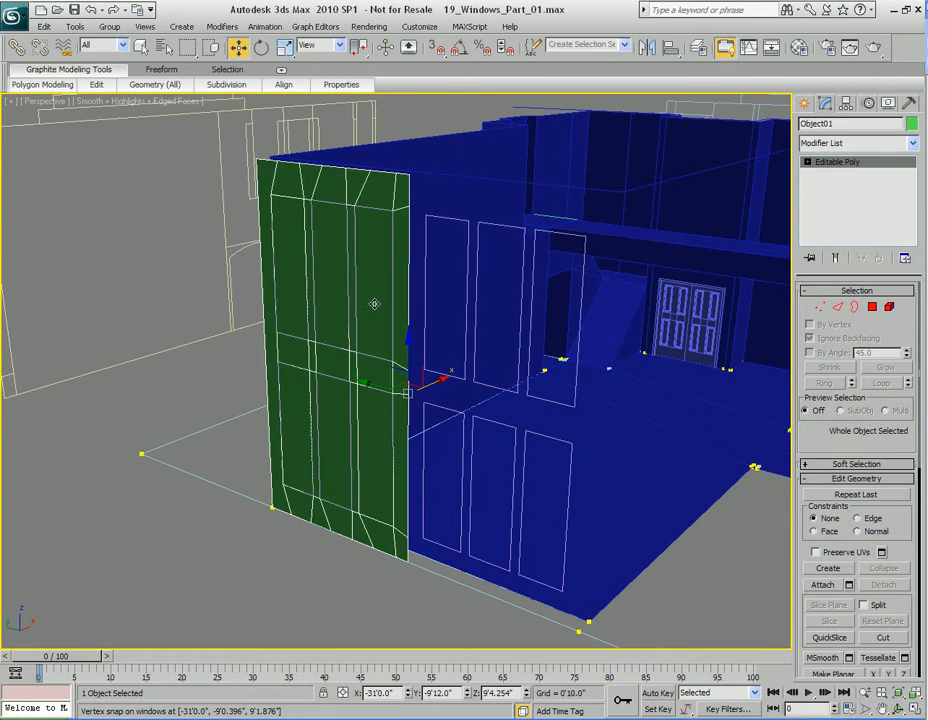
pyautogui.click(223, 27)
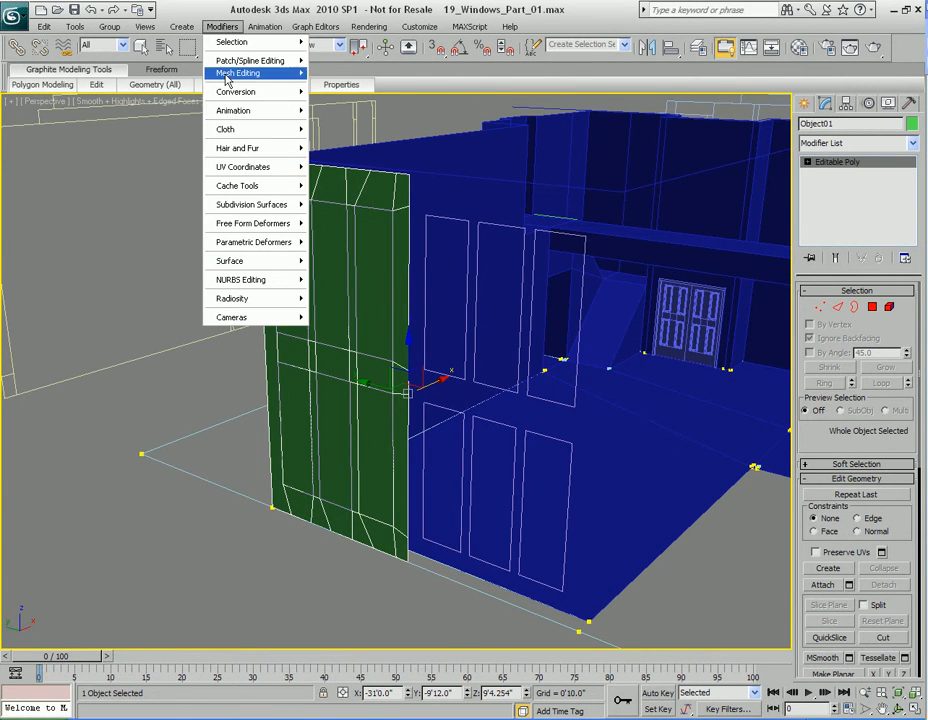
pyautogui.moveTo(228, 81)
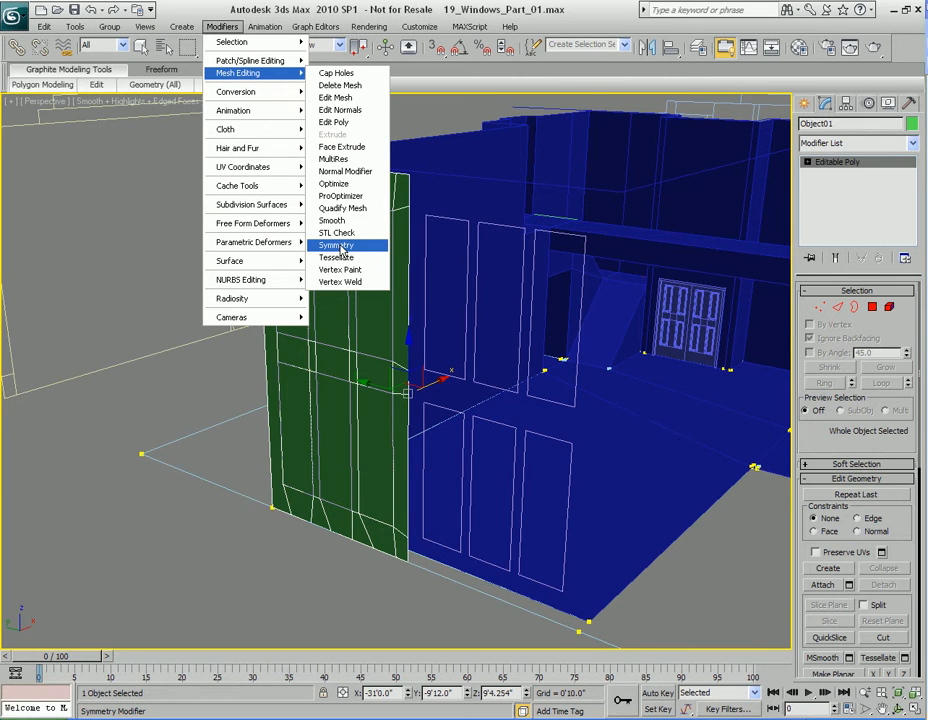
pyautogui.click(337, 245)
pyautogui.keyDown('alt'); pyautogui.moveTo(431, 292); pyautogui.dragTo(468, 282, button='middle'); pyautogui.keyUp('alt')
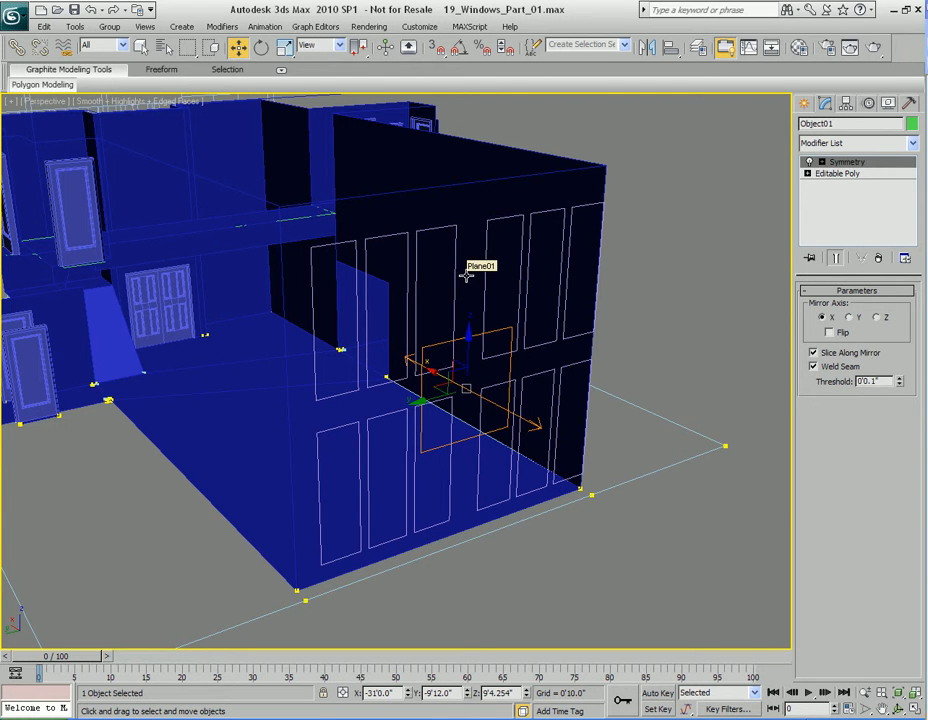
pyautogui.click(848, 318)
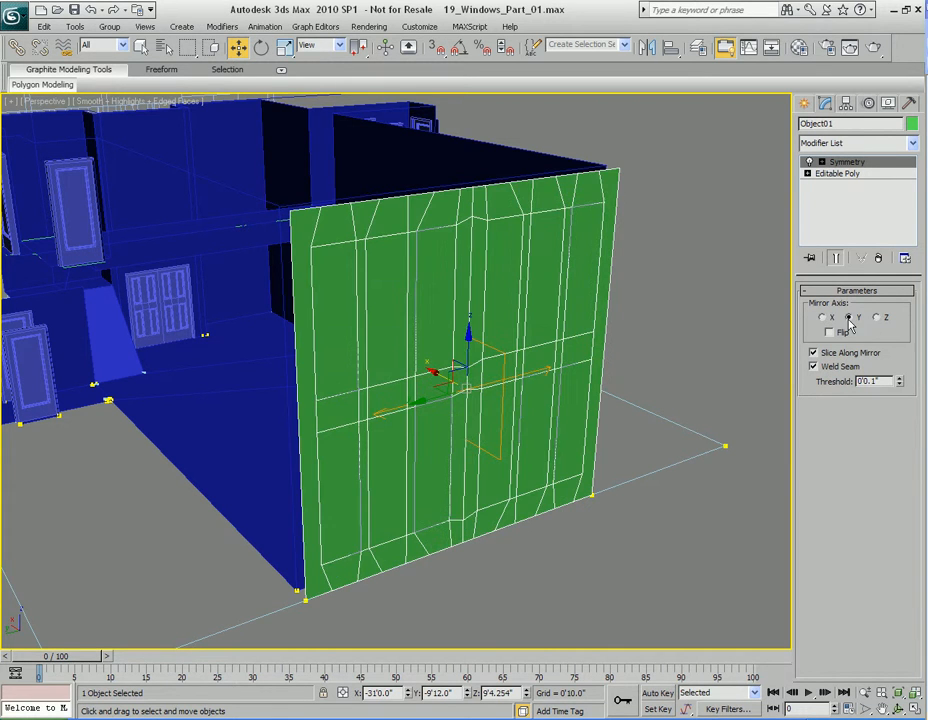
pyautogui.click(876, 318)
pyautogui.click(848, 318)
pyautogui.keyDown('alt'); pyautogui.moveTo(575, 357); pyautogui.dragTo(557, 315, button='middle'); pyautogui.keyUp('alt')
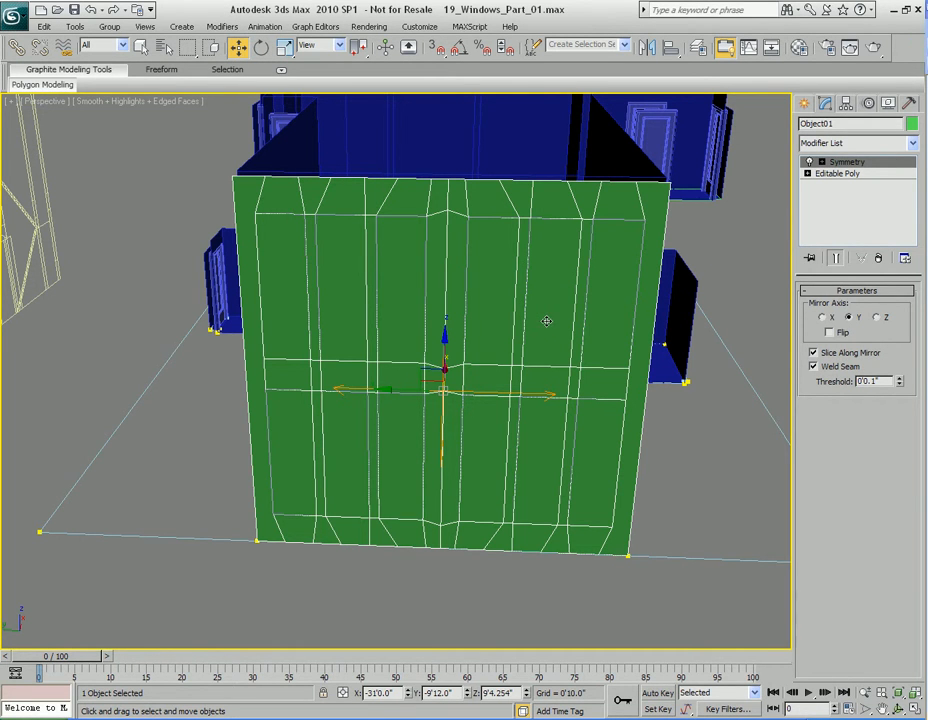
pyautogui.keyDown('alt'); pyautogui.moveTo(547, 321); pyautogui.dragTo(525, 324, button='middle'); pyautogui.keyUp('alt')
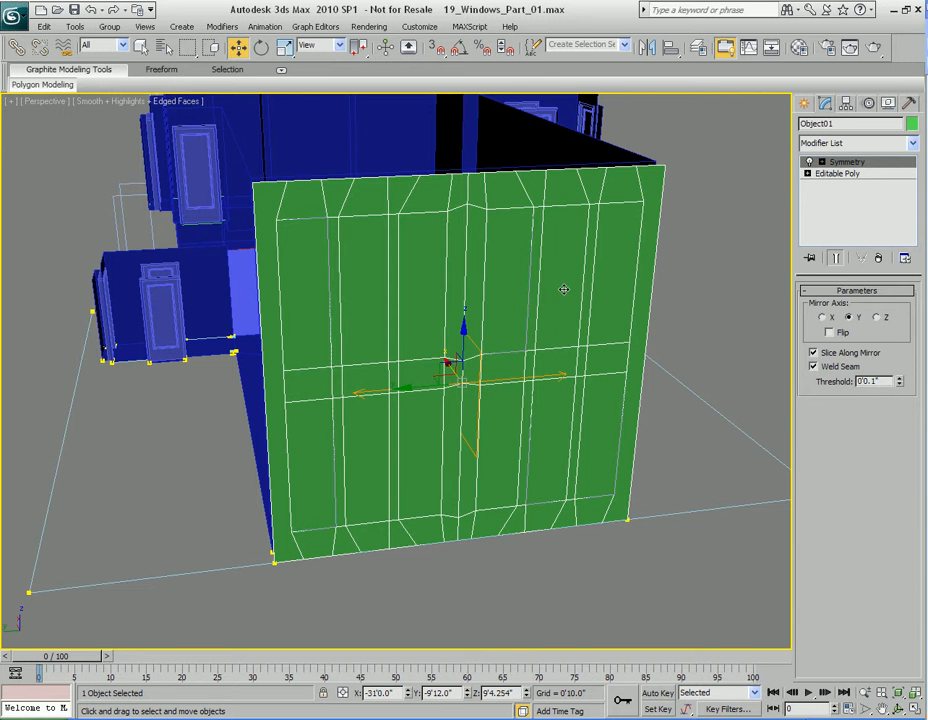
pyautogui.keyDown('alt'); pyautogui.moveTo(597, 296); pyautogui.dragTo(557, 301, button='middle'); pyautogui.keyUp('alt')
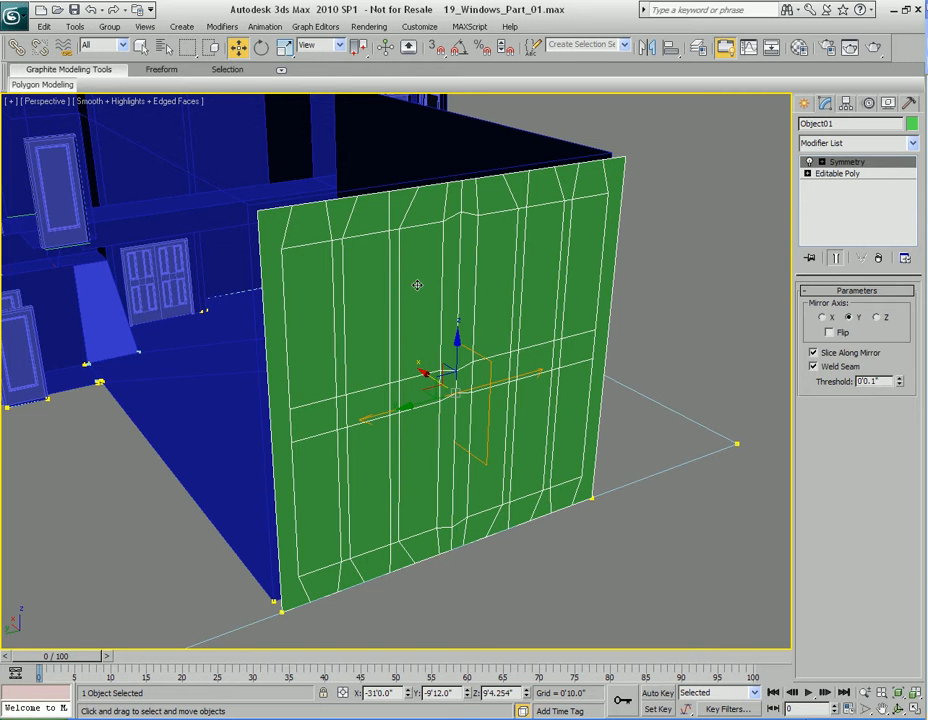
# Step: Turn the Symmetry modifier's Weld Seam option off and back on to compare the wall's centre seam
pyautogui.press('q')
pyautogui.press('z')
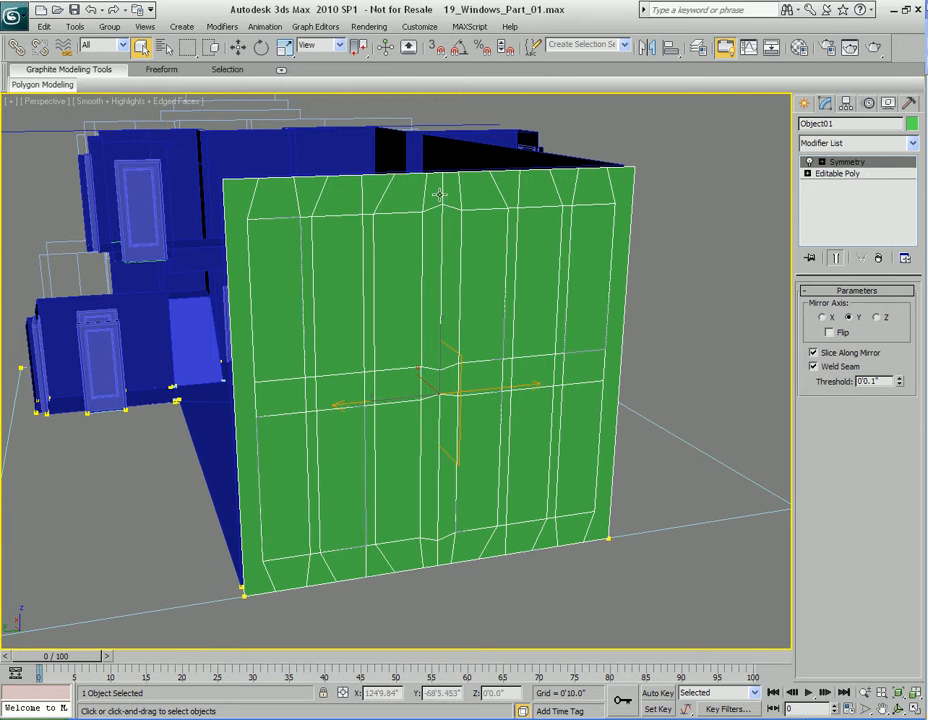
pyautogui.click(821, 372)
pyautogui.click(836, 370)
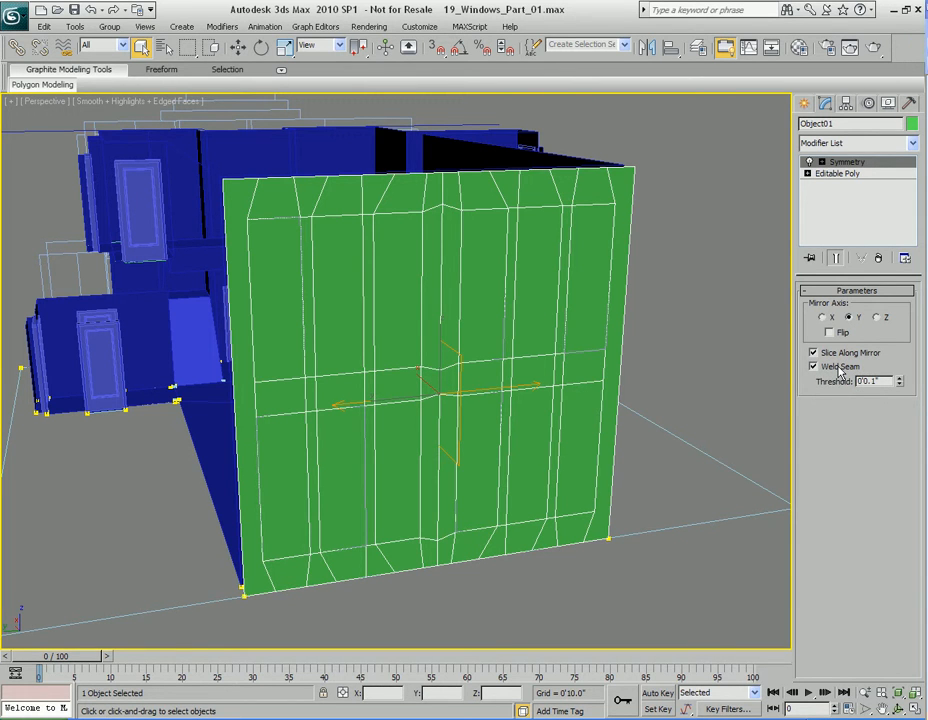
pyautogui.click(815, 367)
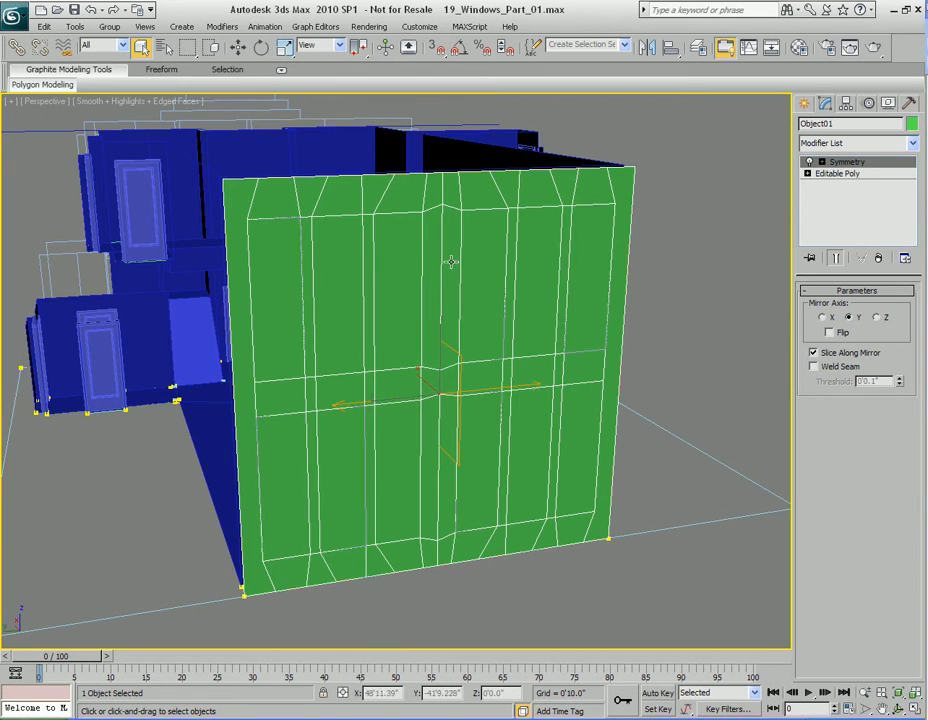
pyautogui.keyDown('alt'); pyautogui.moveTo(472, 236); pyautogui.dragTo(485, 296, button='middle'); pyautogui.keyUp('alt')
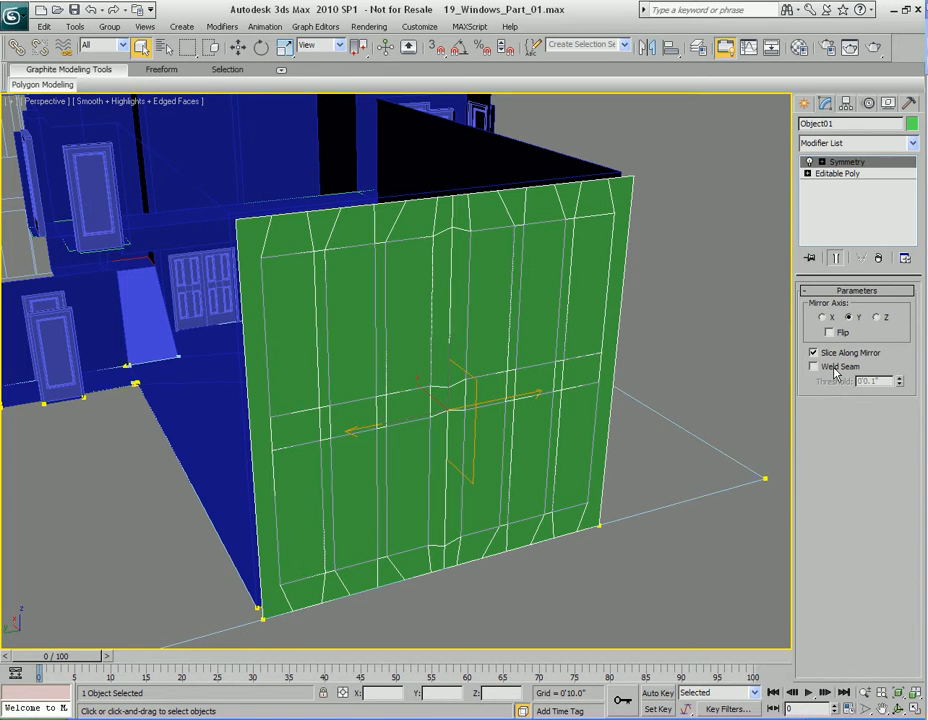
pyautogui.click(815, 367)
pyautogui.doubleClick(886, 381)
pyautogui.moveTo(536, 307); pyautogui.dragTo(534, 310, button='middle')
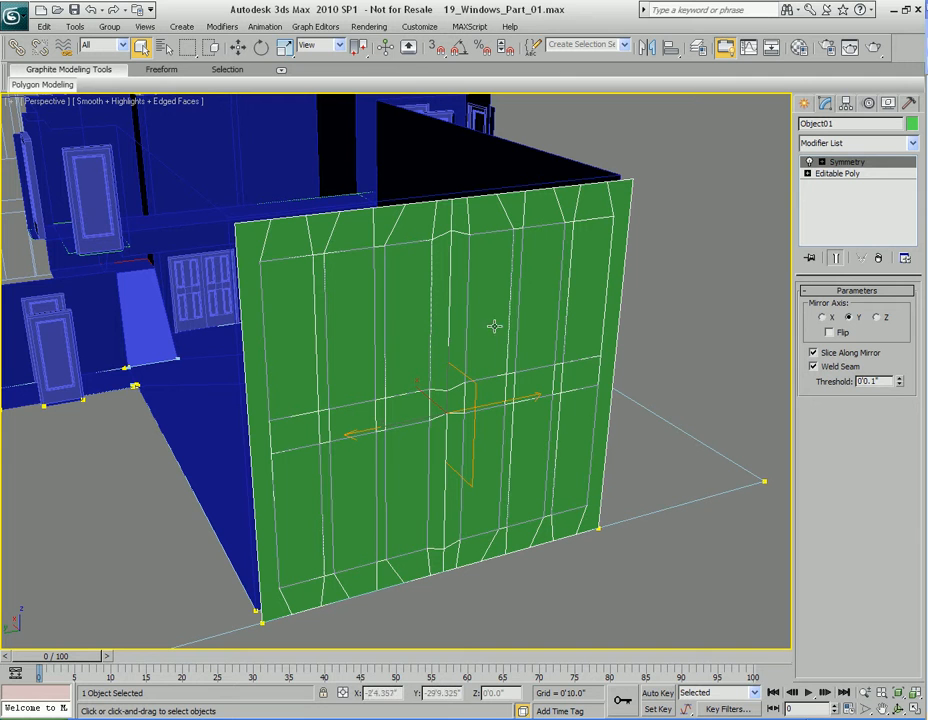
# Step: Collapse the end wall's entire modifier stack into an Editable Poly
pyautogui.keyDown('alt'); pyautogui.moveTo(466, 346); pyautogui.dragTo(462, 346, button='middle'); pyautogui.keyUp('alt')
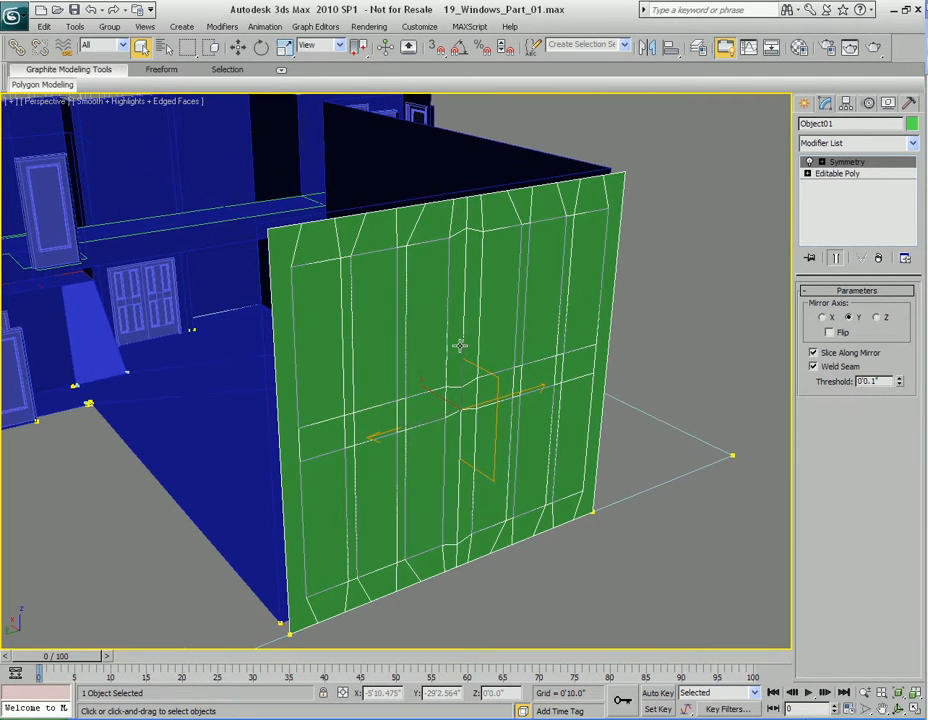
pyautogui.rightClick(845, 204)
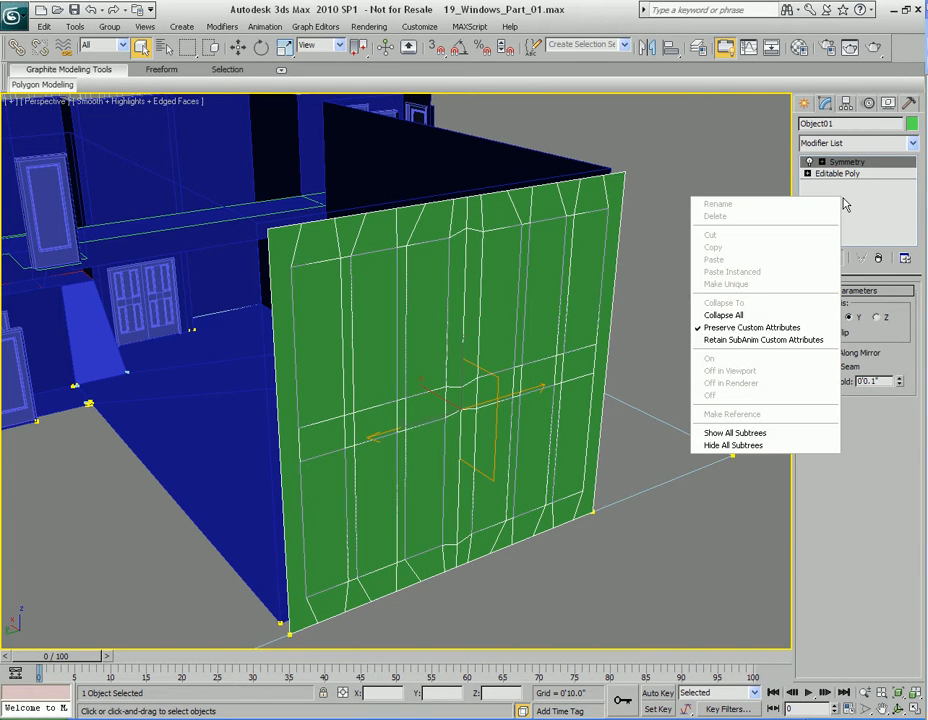
pyautogui.click(736, 318)
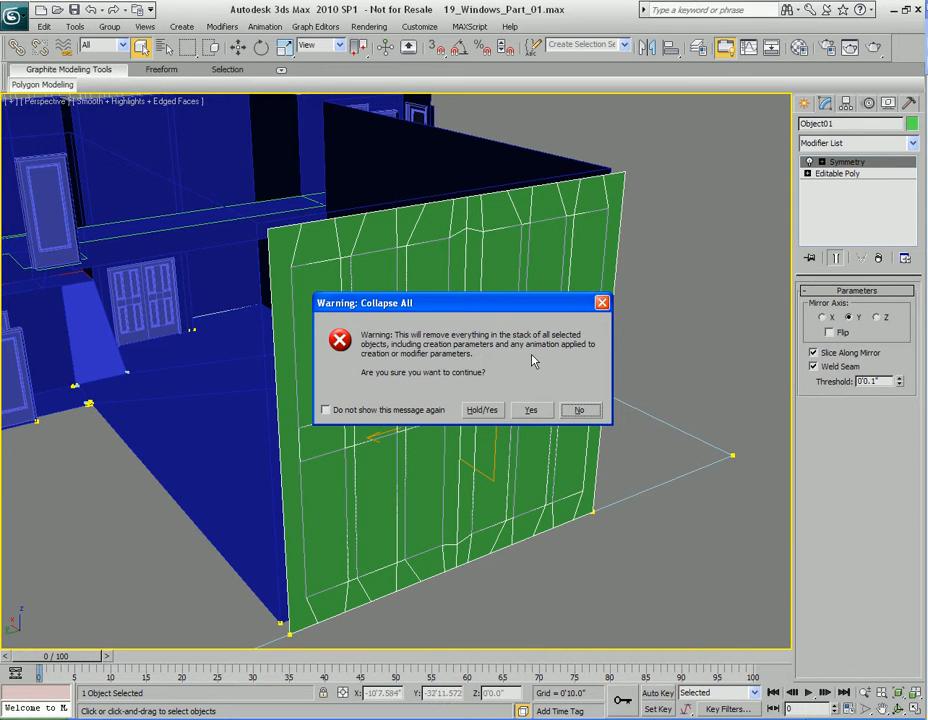
pyautogui.click(531, 411)
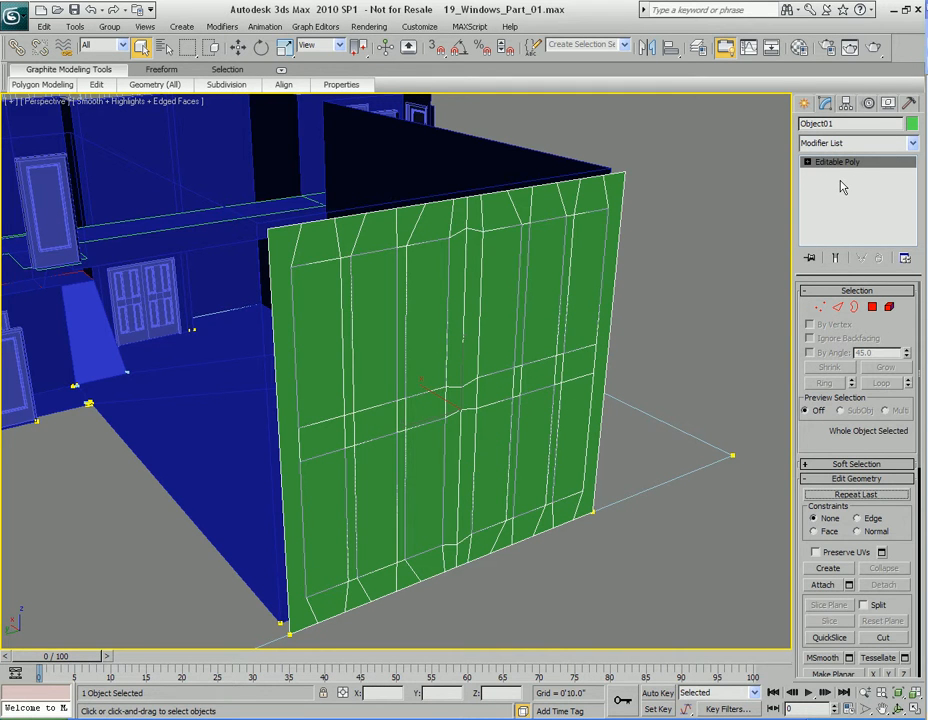
pyautogui.moveTo(537, 342)
pyautogui.keyDown('alt'); pyautogui.mouseDown(button='middle')
pyautogui.moveTo(563, 352)
pyautogui.moveTo(534, 342)
pyautogui.mouseUp(button='middle'); pyautogui.keyUp('alt')
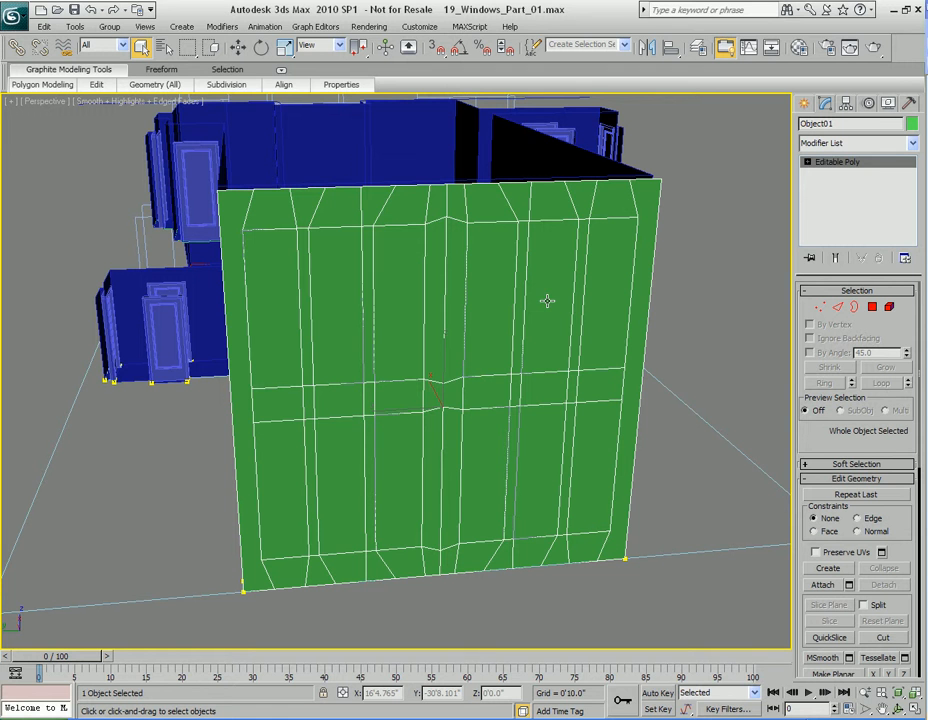
# Step: Select the building shell's flat end polygon behind the detached wall and check its absolute X position with the Move Transform Type-In
pyautogui.moveTo(545, 296)
pyautogui.keyDown('alt'); pyautogui.mouseDown(button='middle')
pyautogui.moveTo(528, 298)
pyautogui.moveTo(567, 310)
pyautogui.moveTo(534, 300)
pyautogui.moveTo(574, 302)
pyautogui.moveTo(576, 284)
pyautogui.moveTo(568, 307)
pyautogui.moveTo(512, 294)
pyautogui.moveTo(572, 297)
pyautogui.moveTo(560, 296)
pyautogui.mouseUp(button='middle'); pyautogui.keyUp('alt')
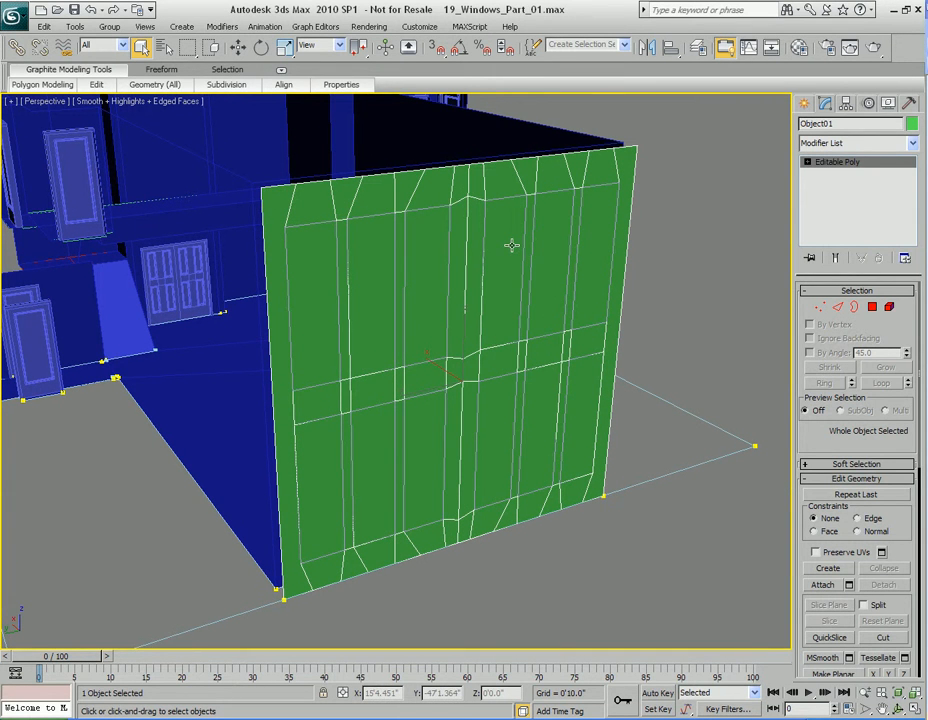
pyautogui.press('2')
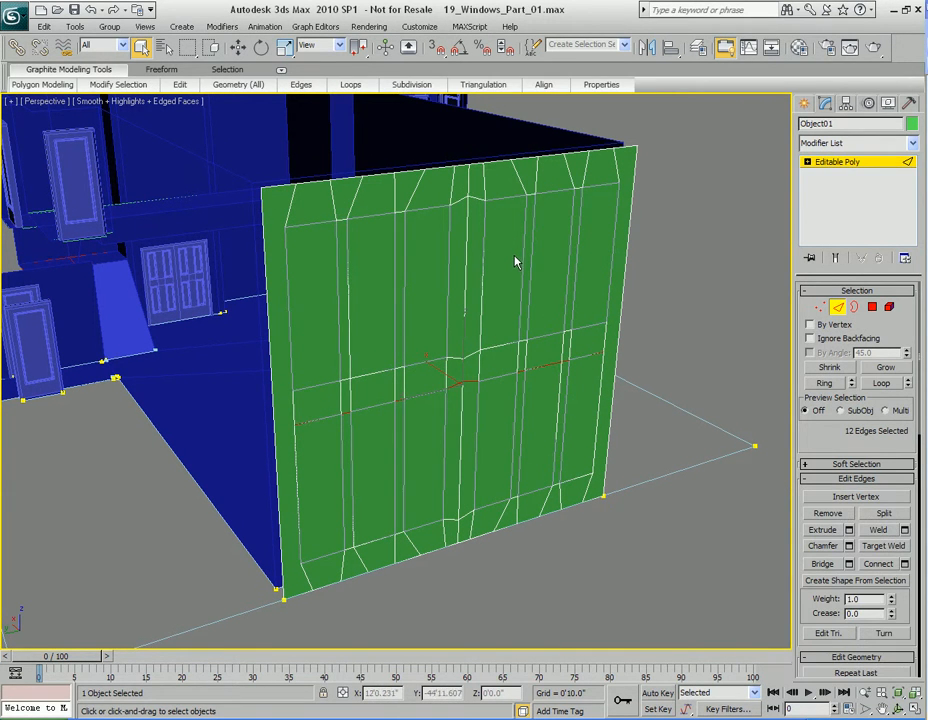
pyautogui.keyDown('alt'); pyautogui.moveTo(414, 228); pyautogui.dragTo(515, 312, button='middle'); pyautogui.keyUp('alt')
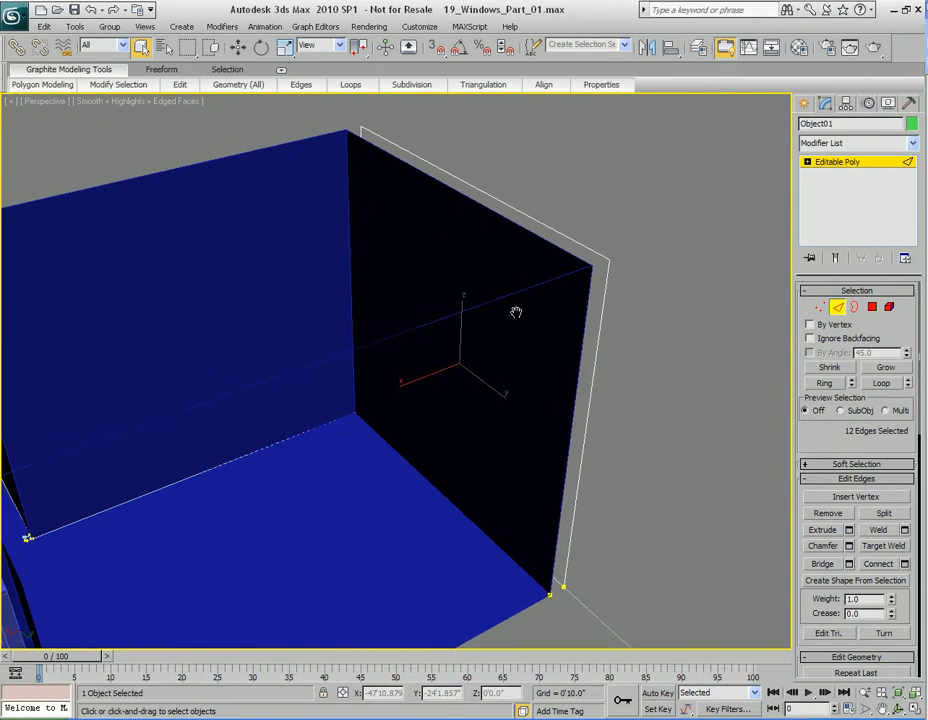
pyautogui.click(431, 273)
pyautogui.keyDown('alt'); pyautogui.moveTo(431, 273); pyautogui.dragTo(456, 287, button='middle'); pyautogui.keyUp('alt')
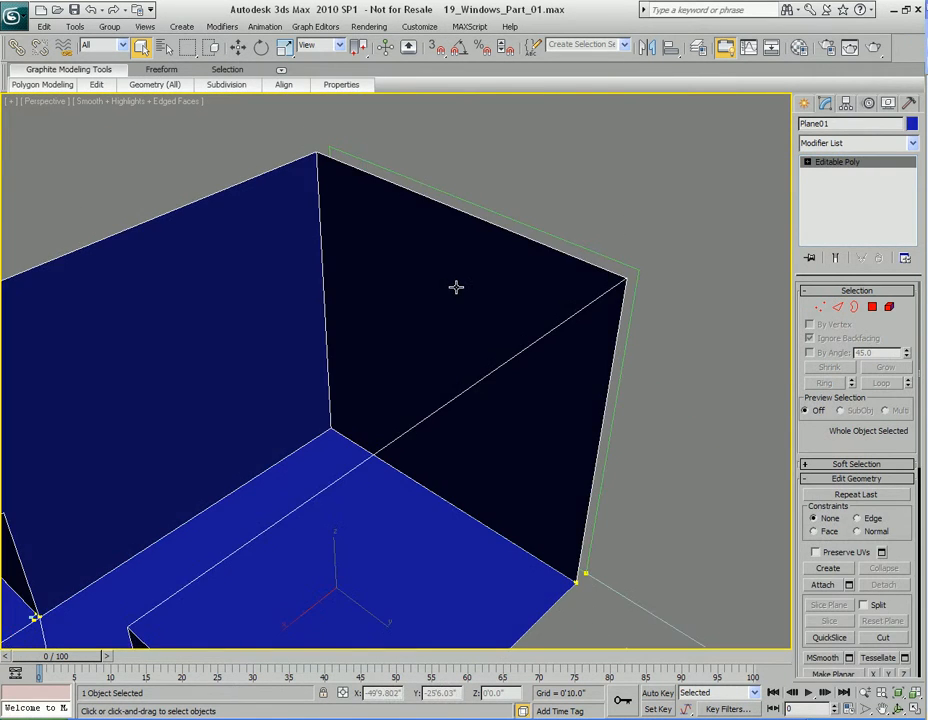
pyautogui.press('4')
pyautogui.click(445, 258)
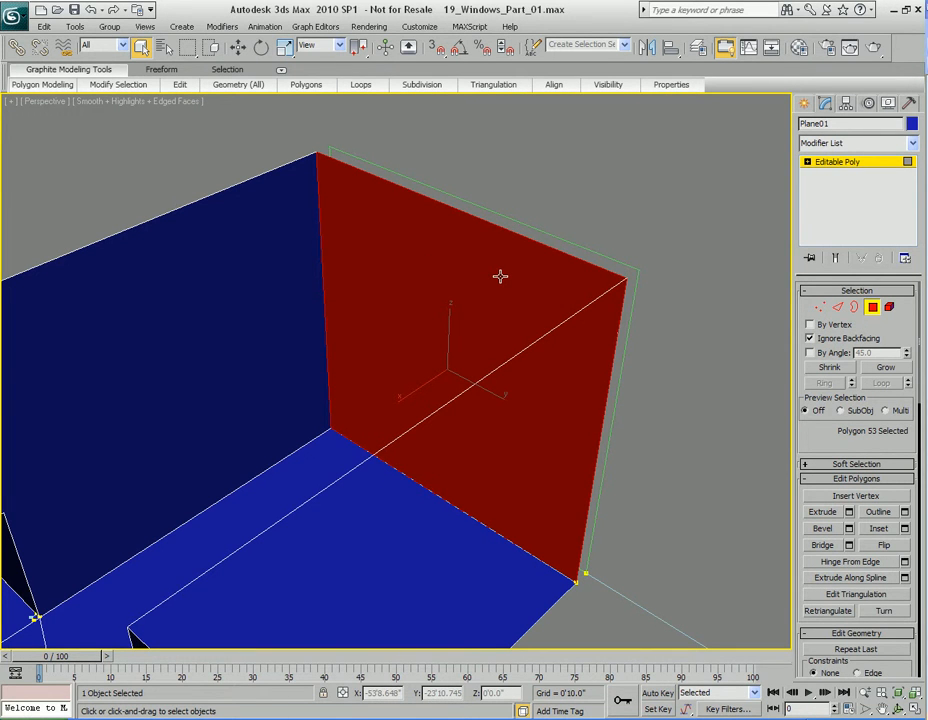
pyautogui.press('F12')
pyautogui.moveTo(466, 325); pyautogui.dragTo(673, 151)
pyautogui.press('w')
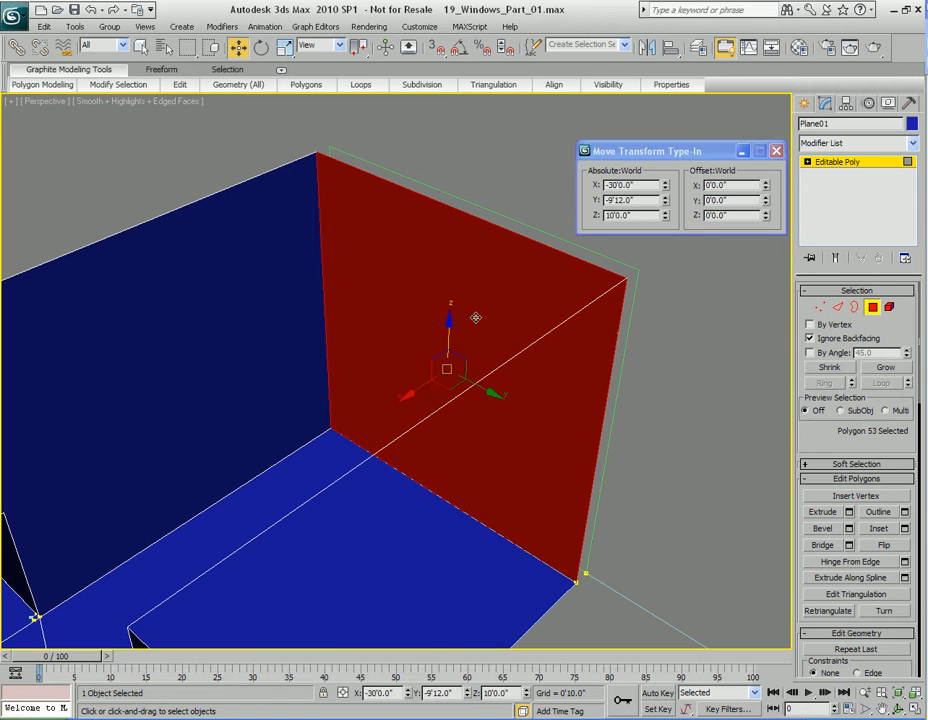
pyautogui.doubleClick(643, 185)
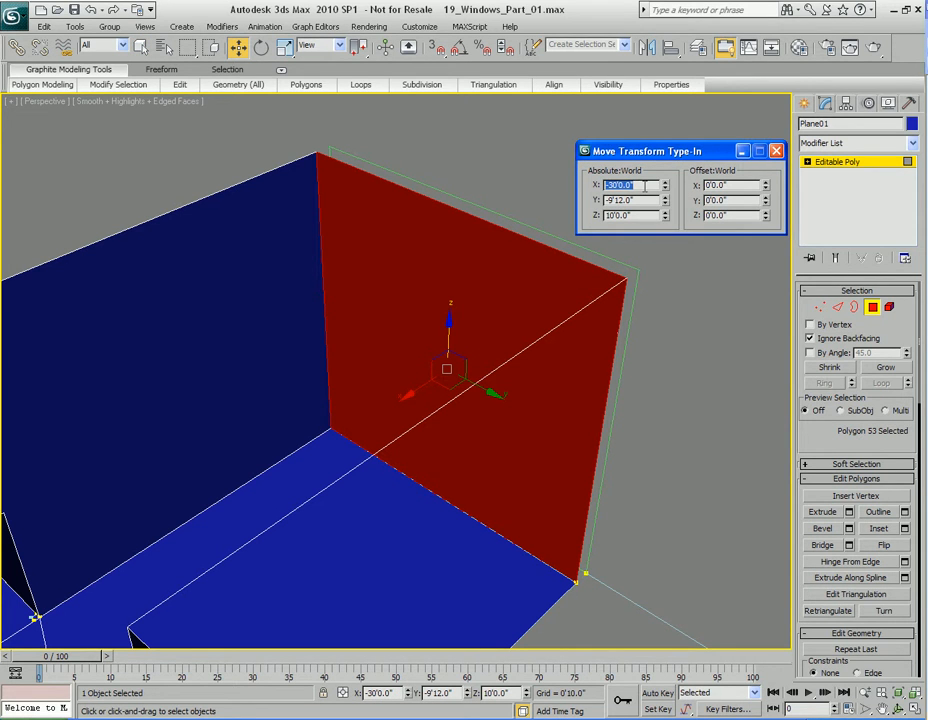
# Step: Delete the flat end wall polygon from the building shell
pyautogui.moveTo(501, 311); pyautogui.dragTo(495, 300, button='middle')
pyautogui.press('q')
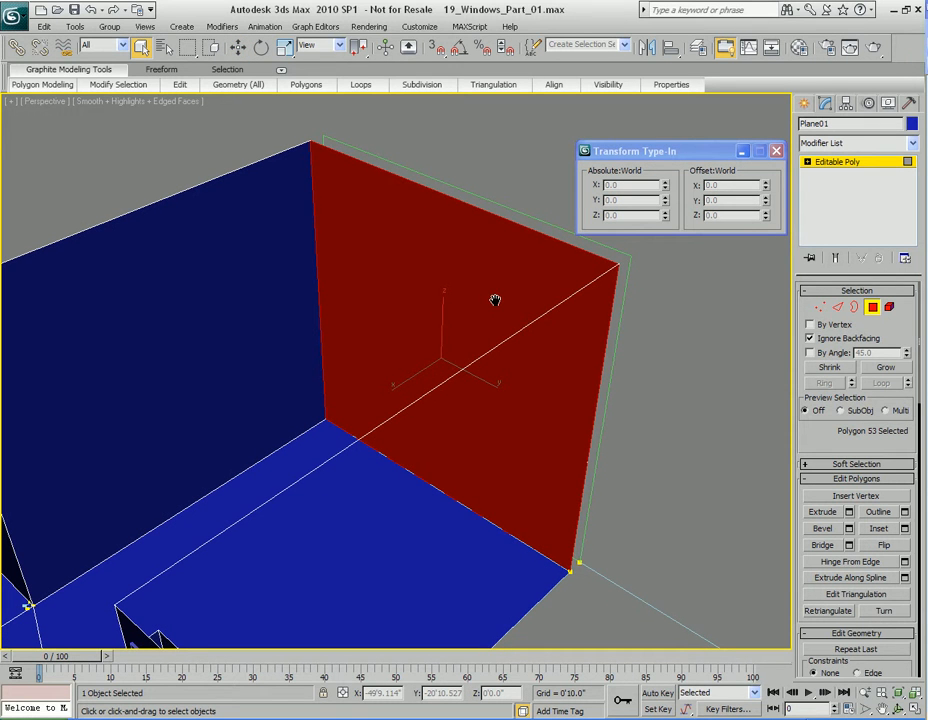
pyautogui.press('Delete')
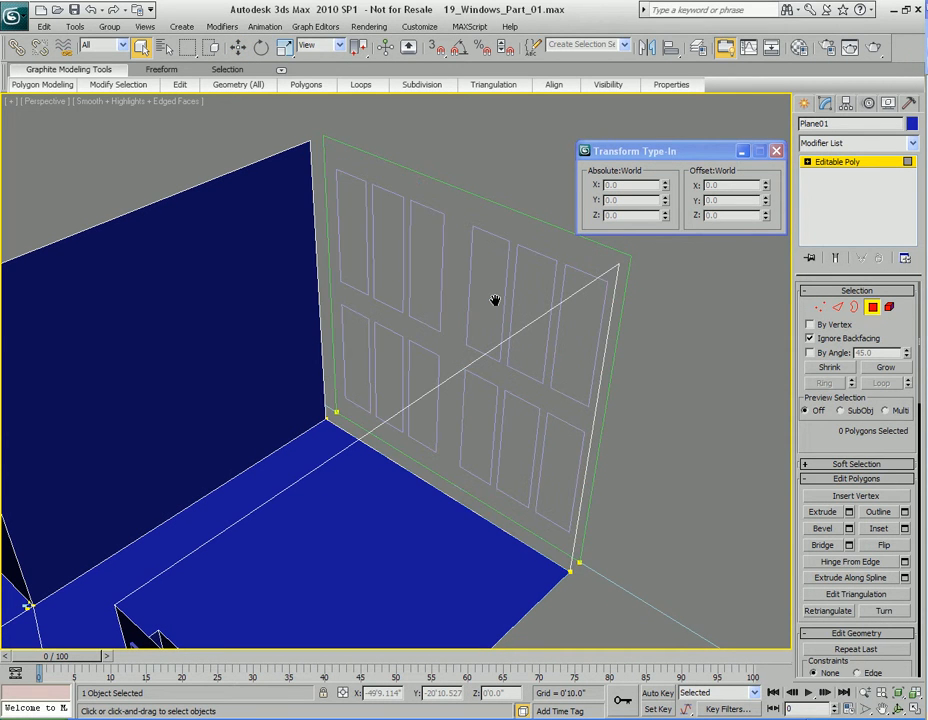
# Step: Clone all polygons of the detached end wall a short distance inward as an element of the same object
pyautogui.keyDown('alt'); pyautogui.moveTo(494, 300); pyautogui.dragTo(449, 313, button='middle'); pyautogui.keyUp('alt')
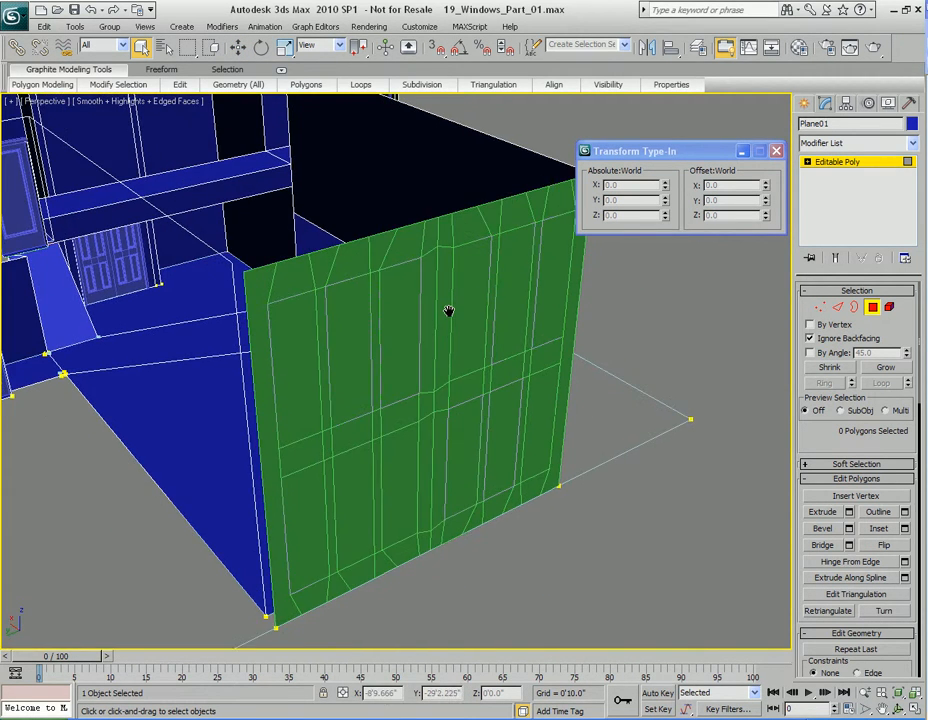
pyautogui.press('4')
pyautogui.click(465, 227)
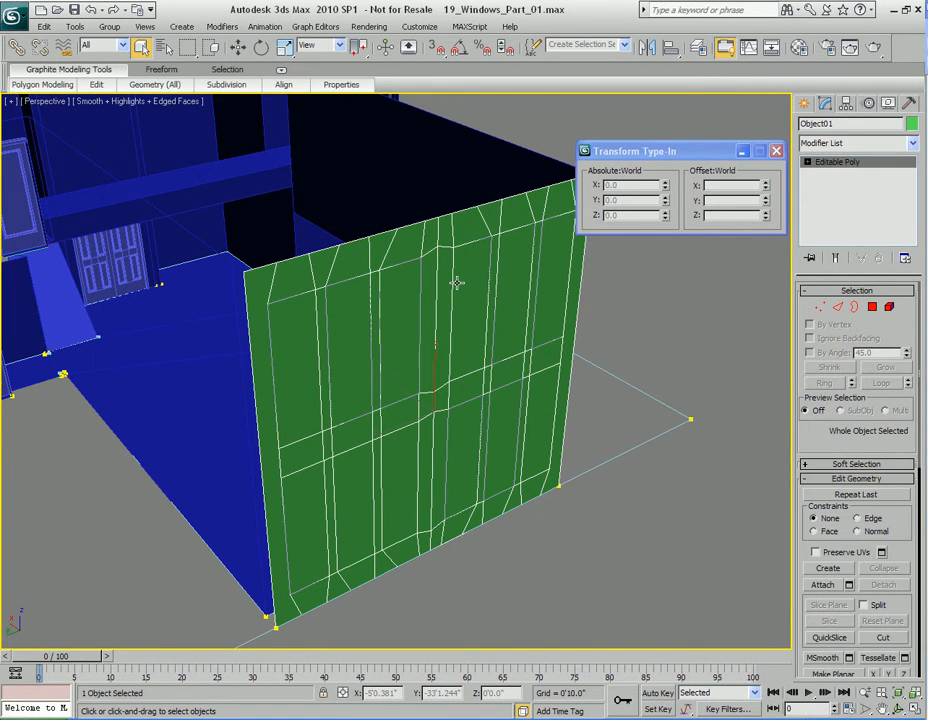
pyautogui.press('4')
pyautogui.hotkey('ctrl', 'a')
pyautogui.moveTo(456, 306)
pyautogui.mouseDown(button='middle')
pyautogui.moveTo(457, 323)
pyautogui.moveTo(458, 311)
pyautogui.mouseUp(button='middle')
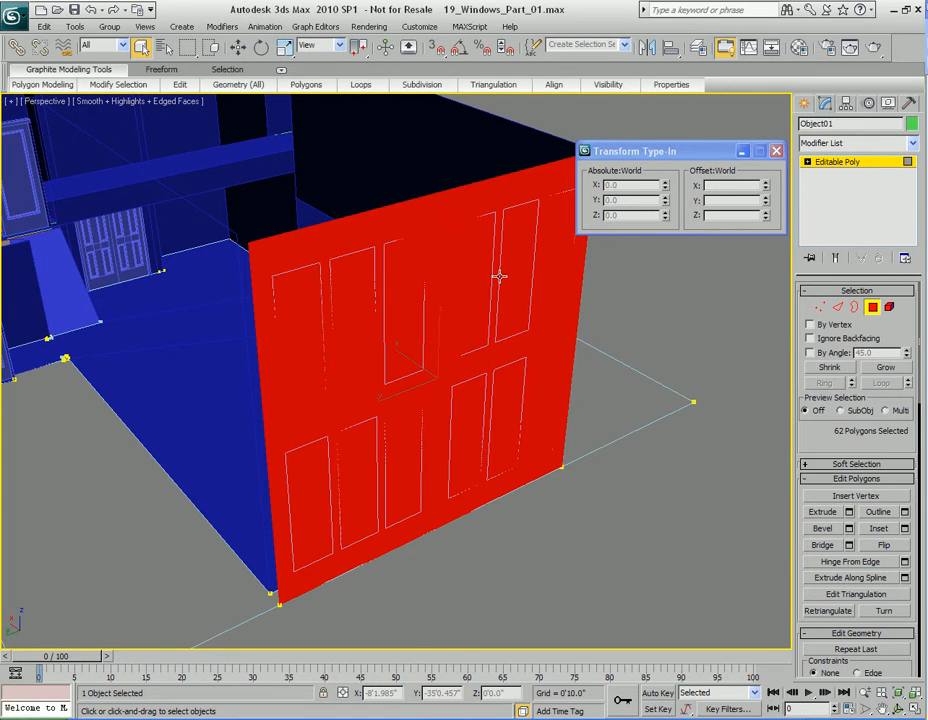
pyautogui.hotkey('ctrl', 'd')
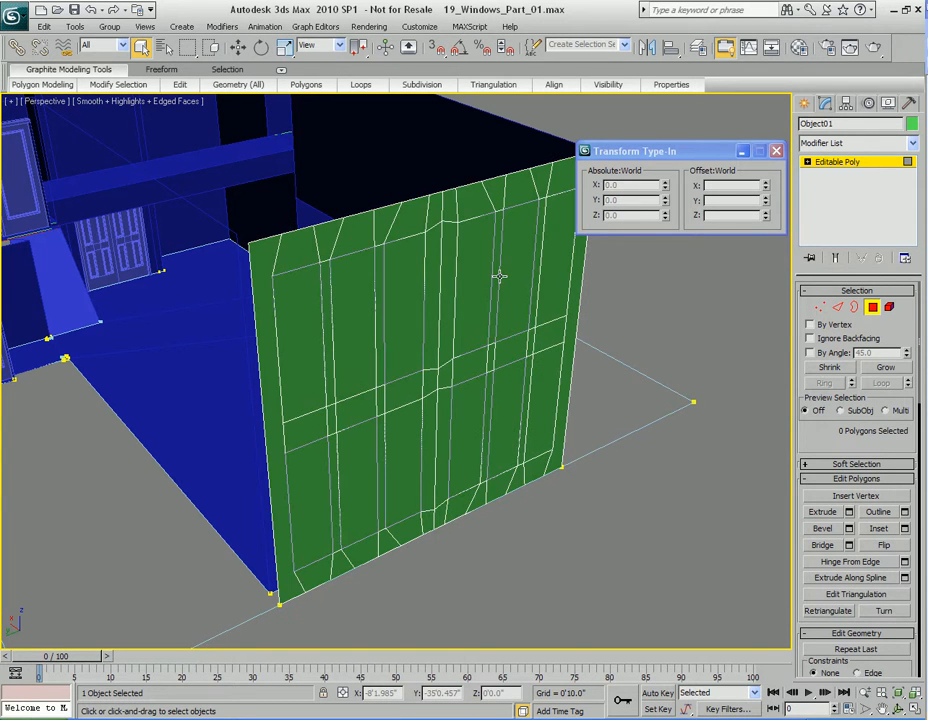
pyautogui.hotkey('ctrl', 'a')
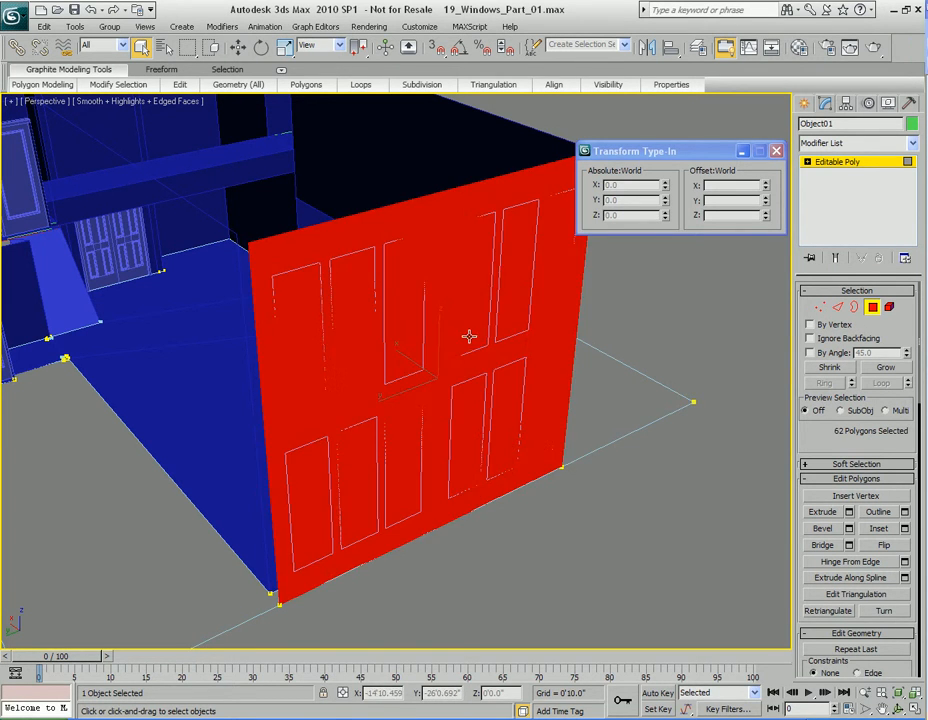
pyautogui.keyDown('alt'); pyautogui.moveTo(400, 312); pyautogui.dragTo(427, 352, button='middle'); pyautogui.keyUp('alt')
pyautogui.press('w')
pyautogui.keyDown('shift'); pyautogui.moveTo(427, 352); pyautogui.dragTo(403, 366); pyautogui.keyUp('shift')
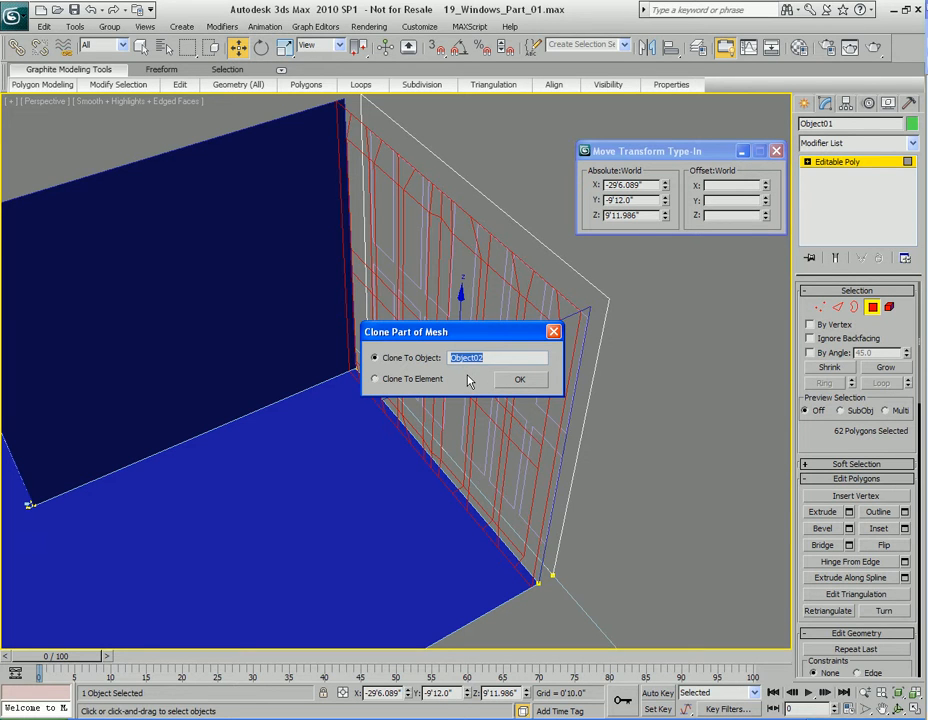
pyautogui.click(404, 383)
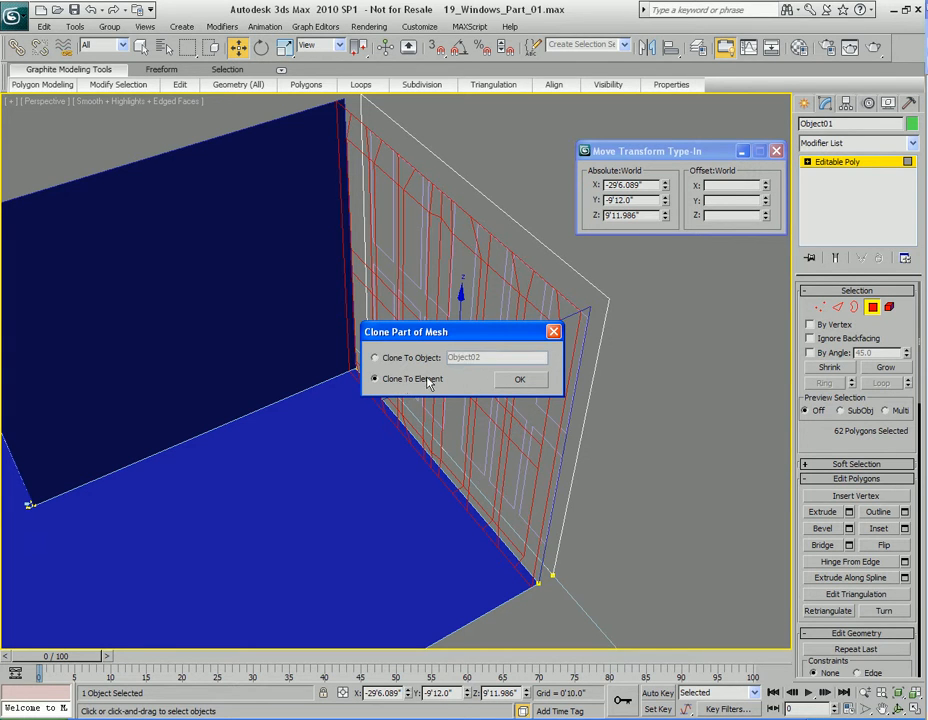
pyautogui.click(536, 380)
# Step: Flip the normals of the cloned inner wall polygons
pyautogui.moveTo(508, 375)
pyautogui.keyDown('alt'); pyautogui.mouseDown(button='middle')
pyautogui.moveTo(528, 345)
pyautogui.moveTo(417, 333)
pyautogui.moveTo(538, 338)
pyautogui.mouseUp(button='middle'); pyautogui.keyUp('alt')
pyautogui.press('q')
pyautogui.rightClick(480, 277)
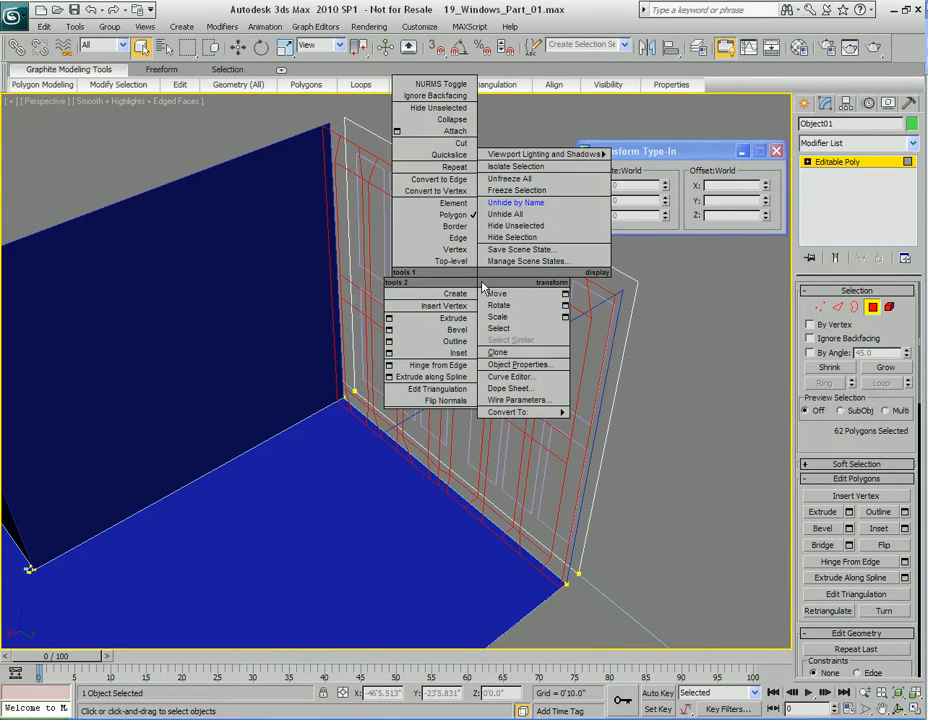
pyautogui.click(435, 399)
# Step: Set the cloned inner wall's absolute X position to -30'0.0"
pyautogui.moveTo(483, 273)
pyautogui.keyDown('alt'); pyautogui.mouseDown(button='middle')
pyautogui.moveTo(516, 282)
pyautogui.moveTo(455, 283)
pyautogui.moveTo(516, 281)
pyautogui.moveTo(499, 271)
pyautogui.moveTo(490, 292)
pyautogui.mouseUp(button='middle'); pyautogui.keyUp('alt')
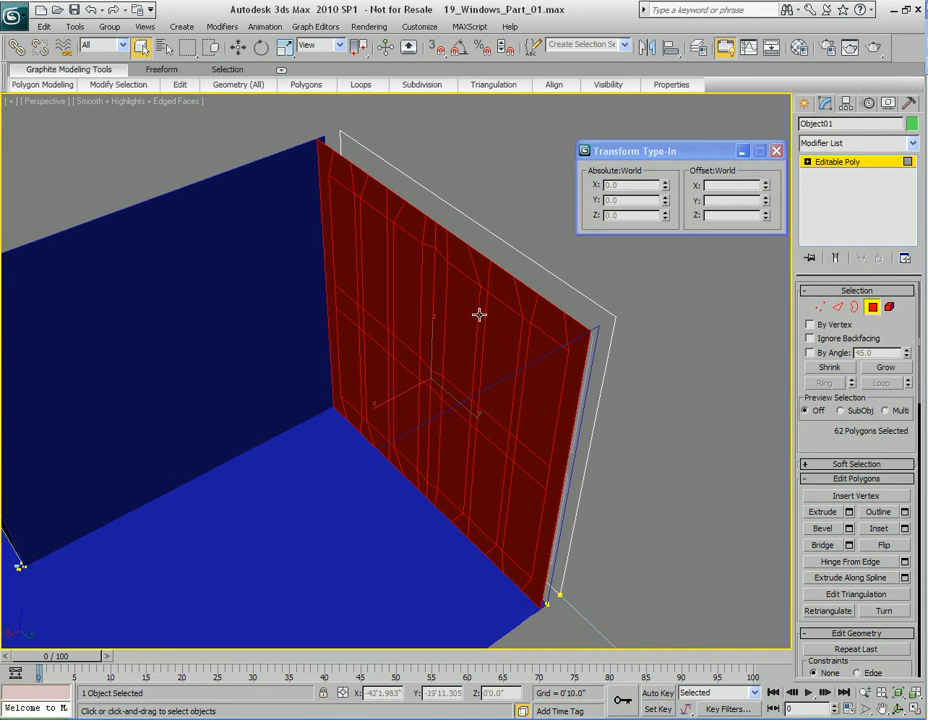
pyautogui.press('w')
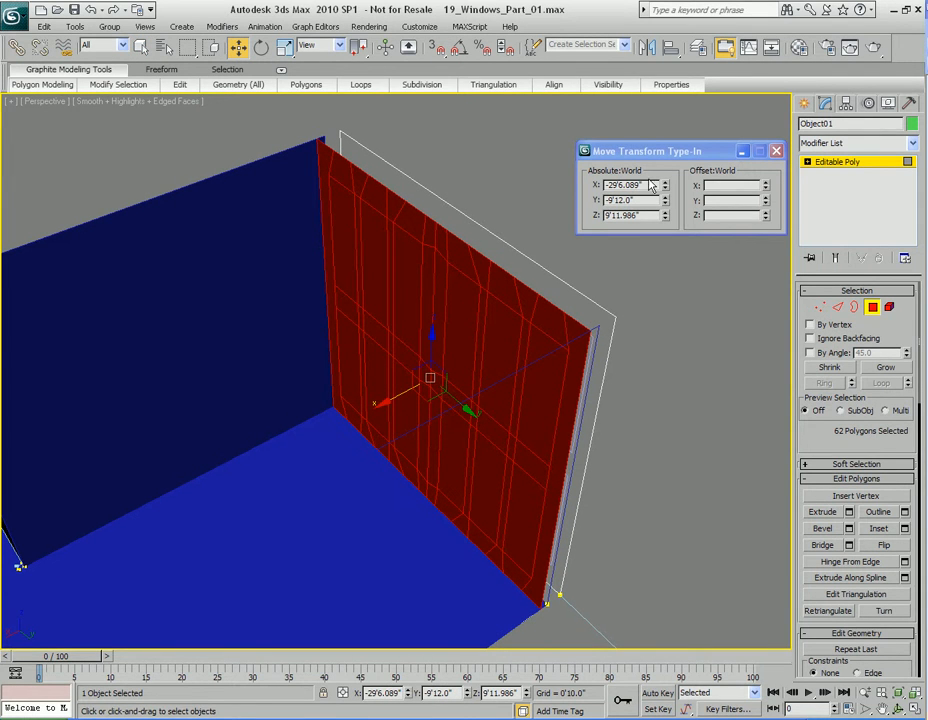
pyautogui.doubleClick(652, 185)
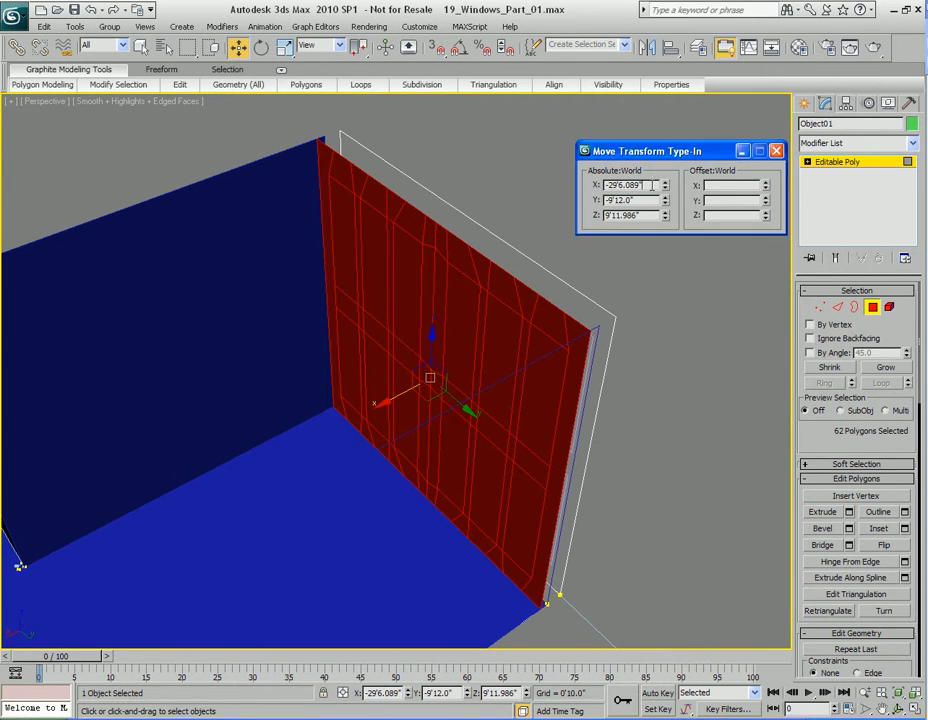
pyautogui.write('-30\'0.0"')
pyautogui.press('Return')
pyautogui.moveTo(443, 404); pyautogui.dragTo(472, 352, button='middle')
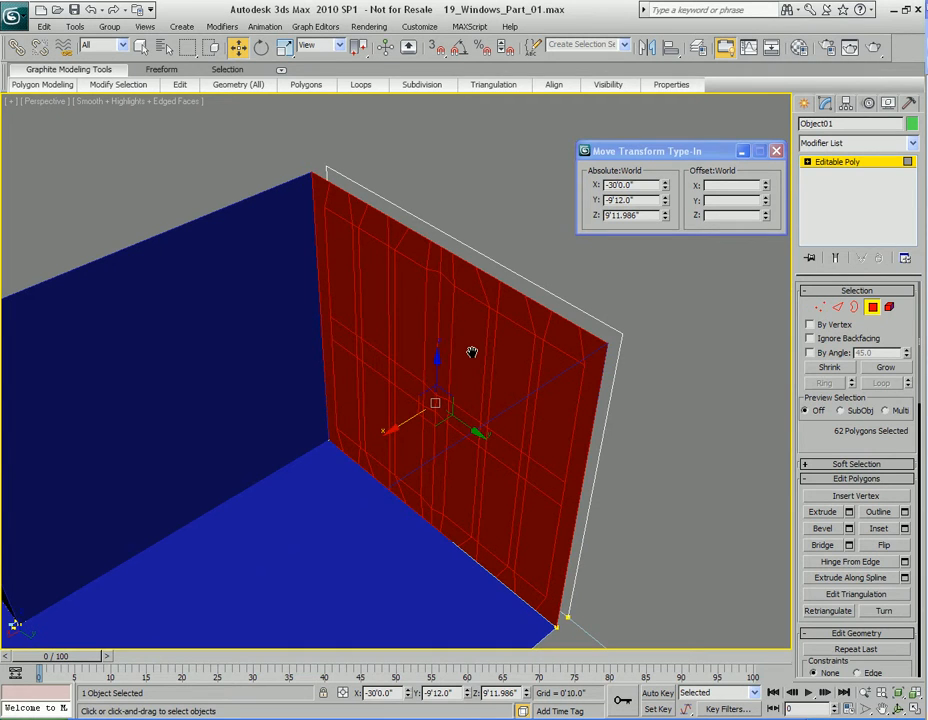
pyautogui.press('q')
# Step: Turn on Ignore Backfacing and select the twelve window polygons on the end wall's outer face
pyautogui.keyDown('alt'); pyautogui.moveTo(470, 408); pyautogui.dragTo(406, 366, button='middle'); pyautogui.keyUp('alt')
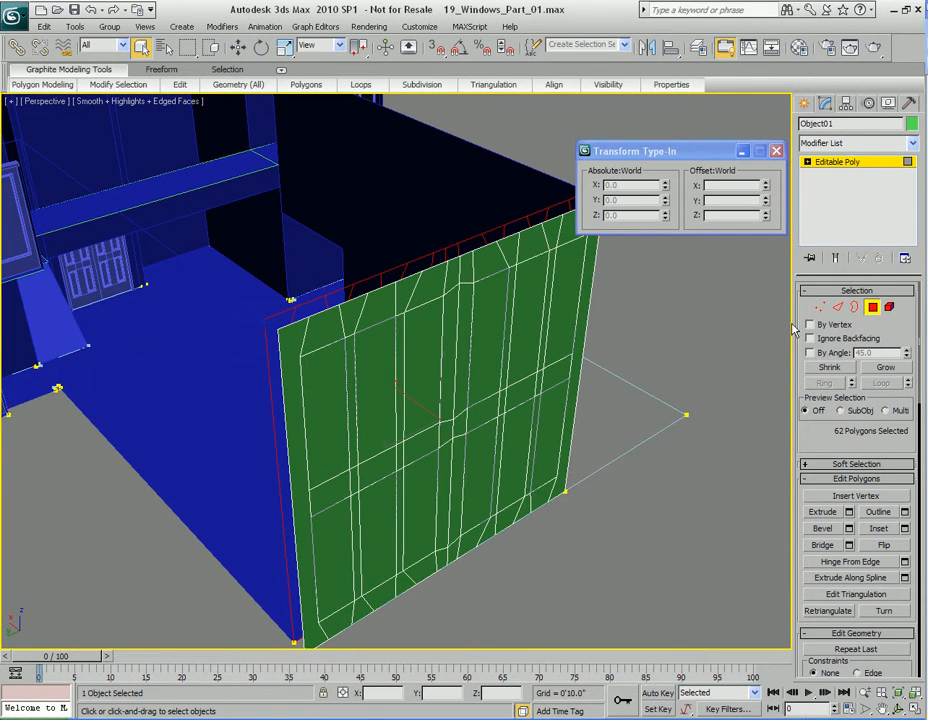
pyautogui.keyDown('alt'); pyautogui.moveTo(420, 432); pyautogui.dragTo(404, 388, button='middle'); pyautogui.keyUp('alt')
pyautogui.click(321, 275)
pyautogui.keyDown('alt'); pyautogui.moveTo(321, 275); pyautogui.dragTo(348, 311, button='middle'); pyautogui.keyUp('alt')
pyautogui.keyDown('ctrl'); pyautogui.click(355, 280); pyautogui.keyUp('ctrl')
pyautogui.keyDown('ctrl'); pyautogui.click(405, 278); pyautogui.keyUp('ctrl')
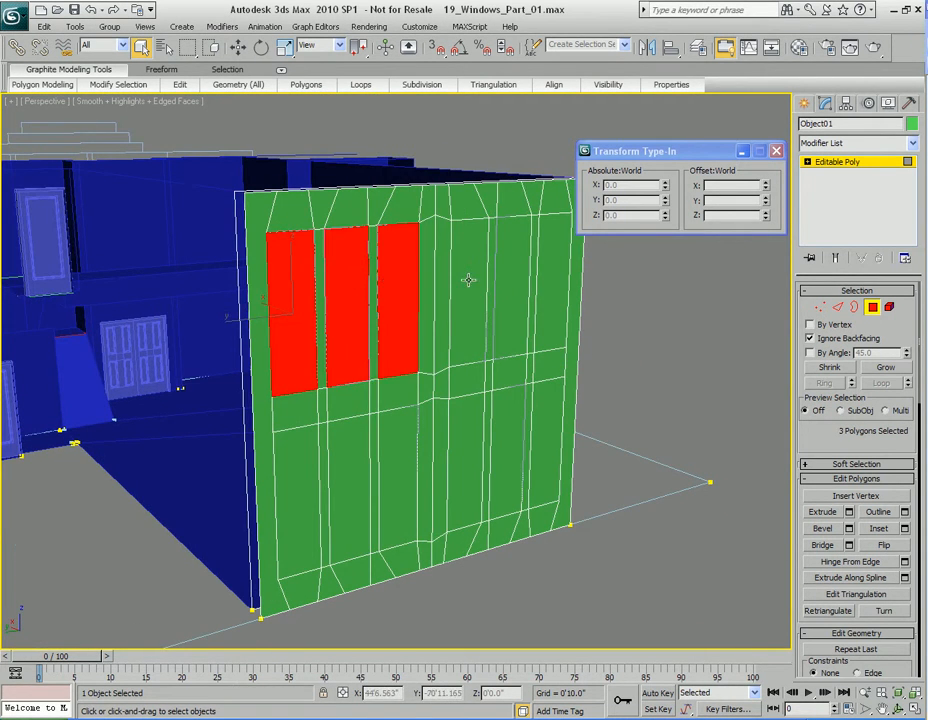
pyautogui.keyDown('ctrl'); pyautogui.click(470, 278); pyautogui.keyUp('ctrl')
pyautogui.keyDown('ctrl'); pyautogui.click(515, 280); pyautogui.keyUp('ctrl')
pyautogui.keyDown('ctrl'); pyautogui.click(553, 282); pyautogui.keyUp('ctrl')
pyautogui.keyDown('ctrl'); pyautogui.click(545, 432); pyautogui.keyUp('ctrl')
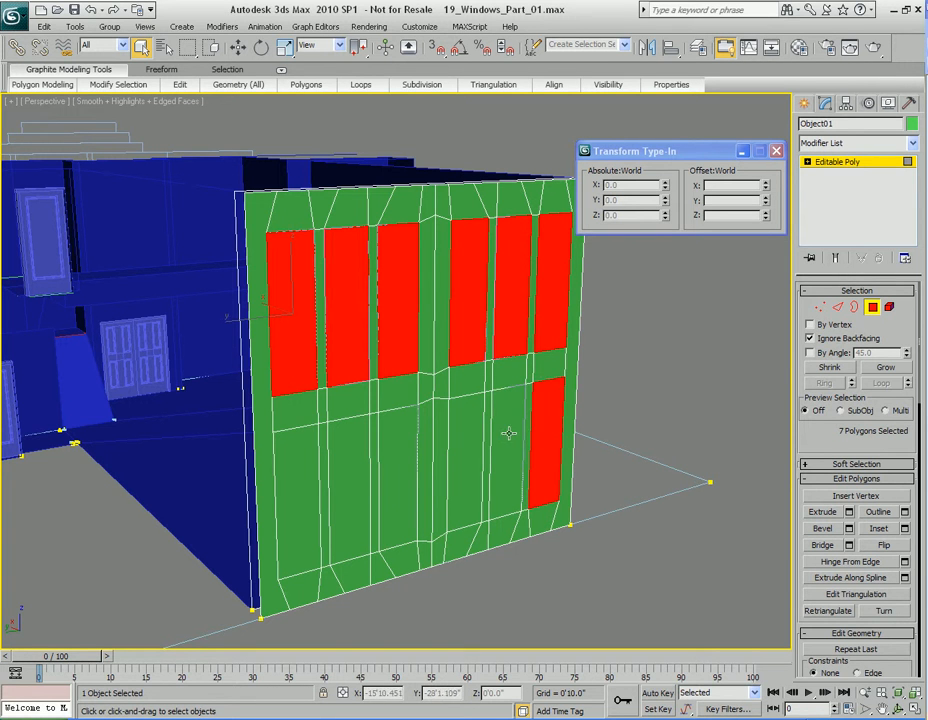
pyautogui.keyDown('ctrl'); pyautogui.click(503, 432); pyautogui.keyUp('ctrl')
pyautogui.keyDown('ctrl'); pyautogui.click(461, 432); pyautogui.keyUp('ctrl')
pyautogui.keyDown('ctrl'); pyautogui.click(394, 441); pyautogui.keyUp('ctrl')
pyautogui.keyDown('ctrl'); pyautogui.click(344, 449); pyautogui.keyUp('ctrl')
pyautogui.keyDown('ctrl'); pyautogui.click(295, 450); pyautogui.keyUp('ctrl')
# Step: Add the twelve matching window polygons on the end wall's inner face to the selection
pyautogui.keyDown('alt'); pyautogui.moveTo(336, 449); pyautogui.dragTo(530, 422, button='middle'); pyautogui.keyUp('alt')
pyautogui.keyDown('ctrl'); pyautogui.click(257, 381); pyautogui.keyUp('ctrl')
pyautogui.keyDown('ctrl'); pyautogui.click(307, 384); pyautogui.keyUp('ctrl')
pyautogui.keyDown('ctrl'); pyautogui.click(362, 390); pyautogui.keyUp('ctrl')
pyautogui.keyDown('ctrl'); pyautogui.click(438, 388); pyautogui.keyUp('ctrl')
pyautogui.keyDown('ctrl'); pyautogui.click(487, 388); pyautogui.keyUp('ctrl')
pyautogui.keyDown('ctrl'); pyautogui.click(532, 387); pyautogui.keyUp('ctrl')
pyautogui.keyDown('ctrl'); pyautogui.click(533, 295); pyautogui.keyUp('ctrl')
pyautogui.keyDown('ctrl'); pyautogui.click(494, 285); pyautogui.keyUp('ctrl')
pyautogui.keyDown('ctrl'); pyautogui.click(438, 290); pyautogui.keyUp('ctrl')
pyautogui.keyDown('ctrl'); pyautogui.click(364, 288); pyautogui.keyUp('ctrl')
pyautogui.keyDown('ctrl'); pyautogui.click(310, 285); pyautogui.keyUp('ctrl')
pyautogui.keyDown('ctrl'); pyautogui.click(271, 280); pyautogui.keyUp('ctrl')
# Step: Bridge the selected outer and inner window polygons to cut the window openings through the wall
pyautogui.keyDown('alt'); pyautogui.moveTo(398, 328); pyautogui.dragTo(342, 338, button='middle'); pyautogui.keyUp('alt')
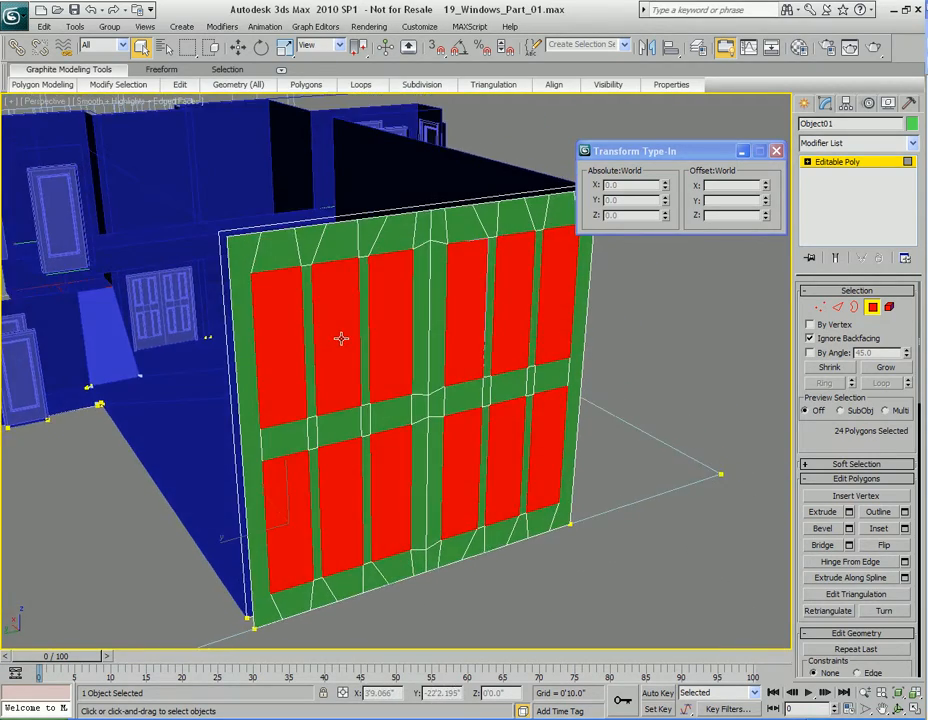
pyautogui.moveTo(405, 317); pyautogui.dragTo(410, 310, button='middle')
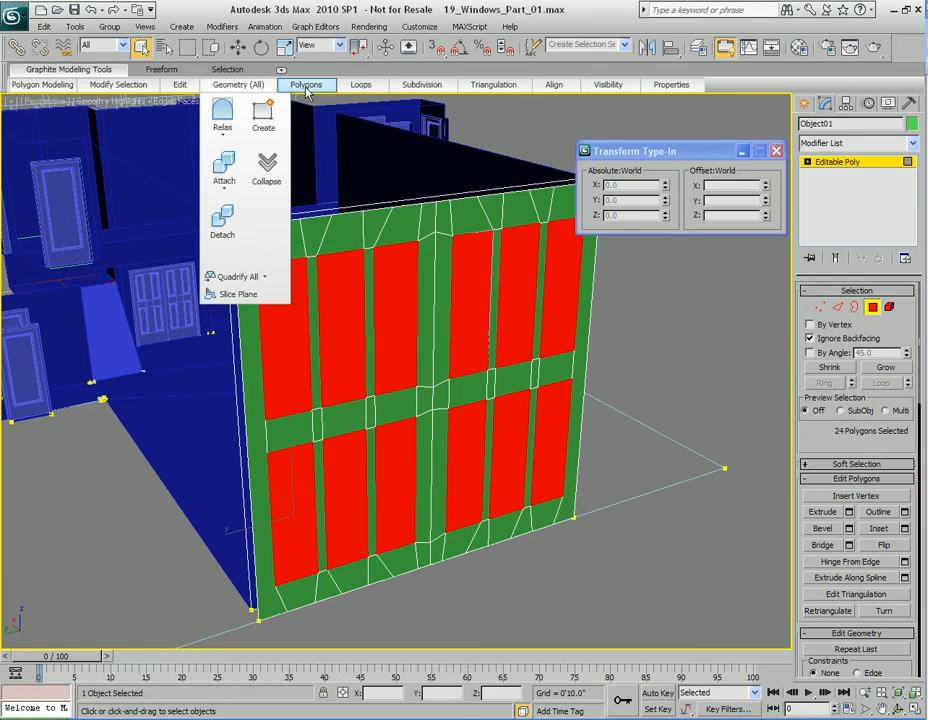
pyautogui.moveTo(309, 90)
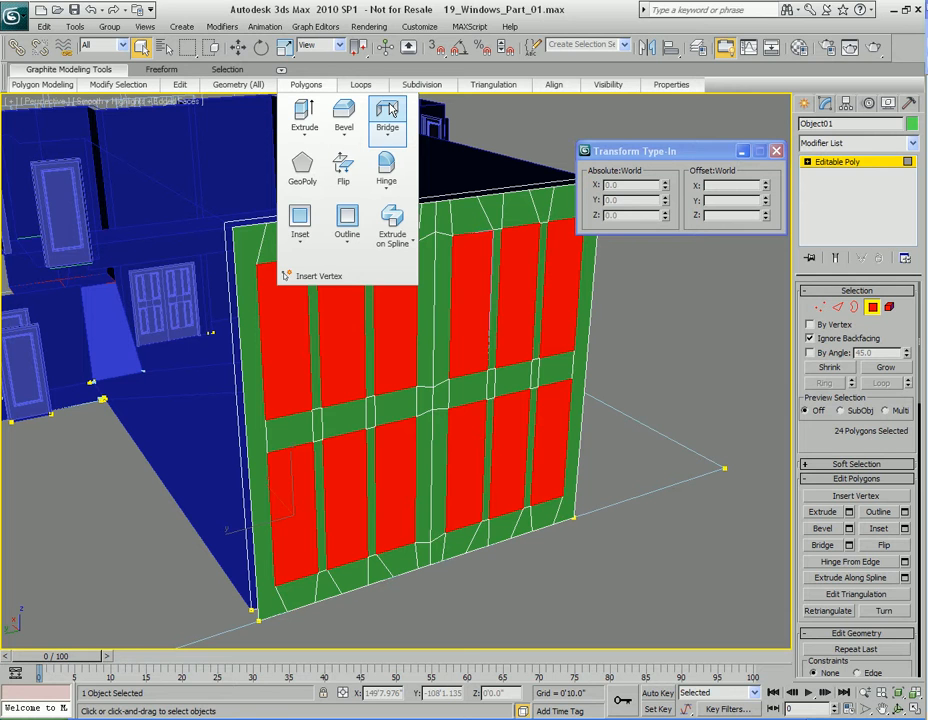
pyautogui.click(389, 110)
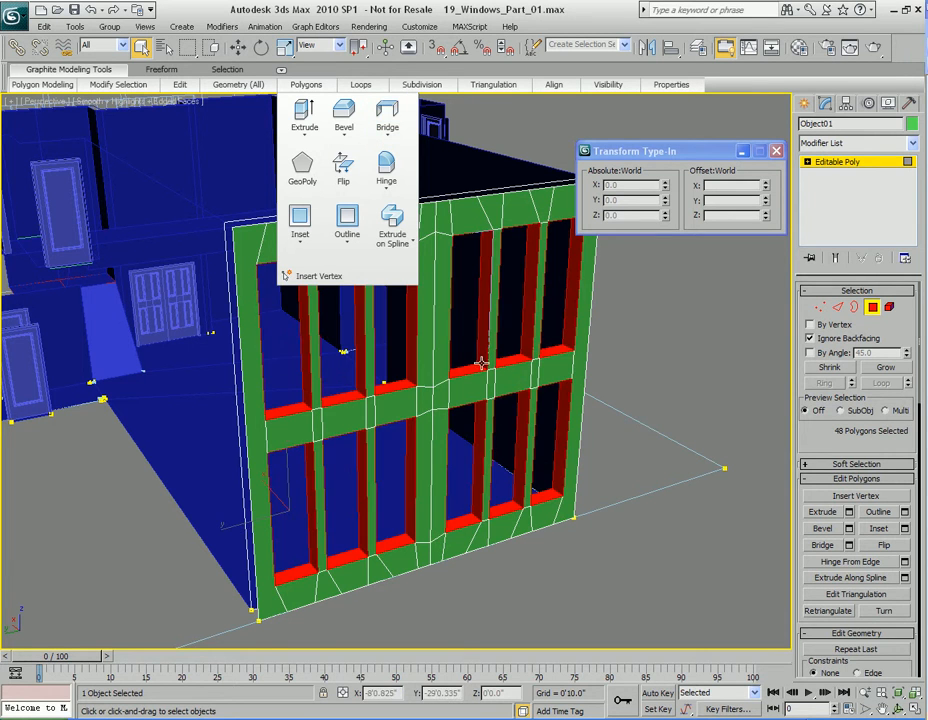
# Step: Remove the vertical edge loops running down the wall's centre on both the outer and inner faces
pyautogui.moveTo(489, 356); pyautogui.dragTo(414, 327, button='middle')
pyautogui.press('2')
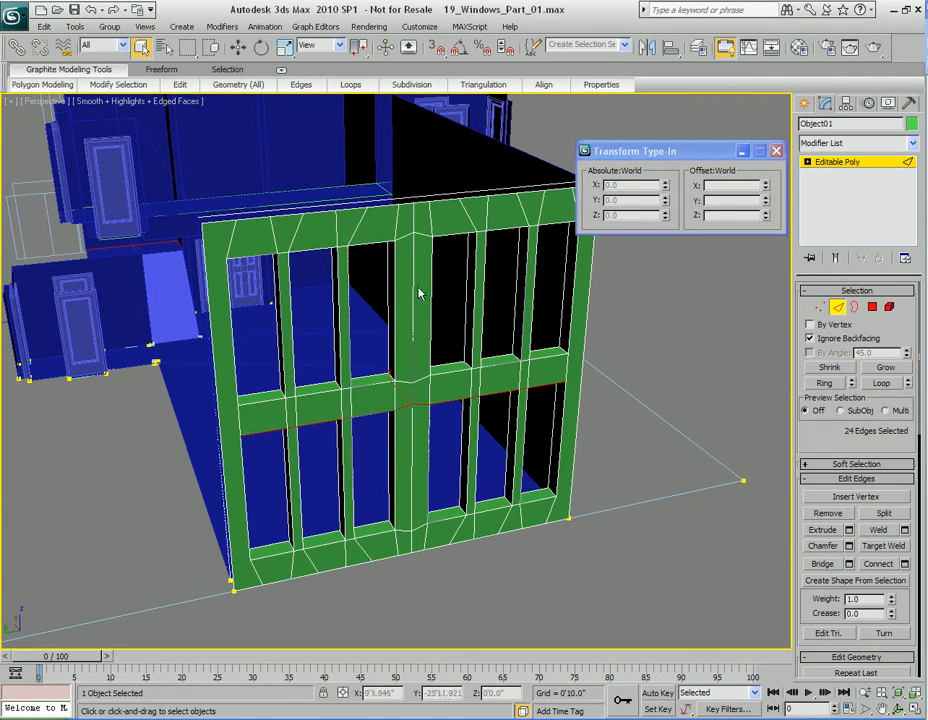
pyautogui.click(413, 287)
pyautogui.keyDown('alt'); pyautogui.moveTo(416, 290); pyautogui.dragTo(518, 304, button='middle'); pyautogui.keyUp('alt')
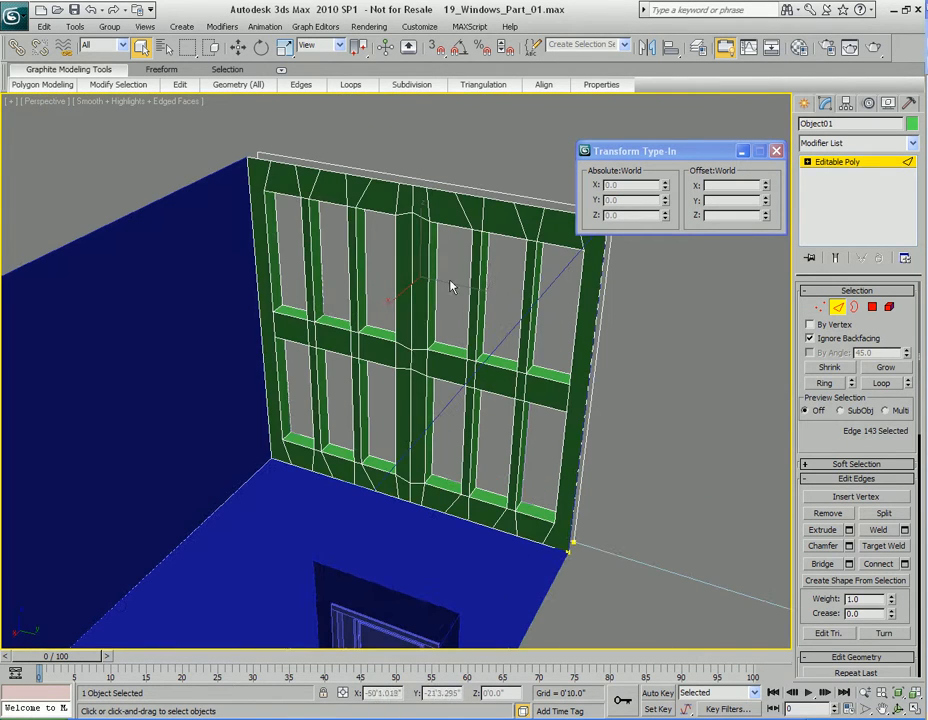
pyautogui.keyDown('ctrl'); pyautogui.click(413, 266); pyautogui.keyUp('ctrl')
pyautogui.keyDown('alt'); pyautogui.moveTo(414, 265); pyautogui.dragTo(400, 292, button='middle'); pyautogui.keyUp('alt')
pyautogui.click(881, 382)
pyautogui.keyDown('alt'); pyautogui.moveTo(528, 362); pyautogui.dragTo(491, 344, button='middle'); pyautogui.keyUp('alt')
pyautogui.click(491, 344)
# Step: Select the rings of short edges crossing the wall's top and bottom strips on both faces and remove them
pyautogui.keyDown('alt'); pyautogui.moveTo(483, 294); pyautogui.dragTo(453, 317, button='middle'); pyautogui.keyUp('alt')
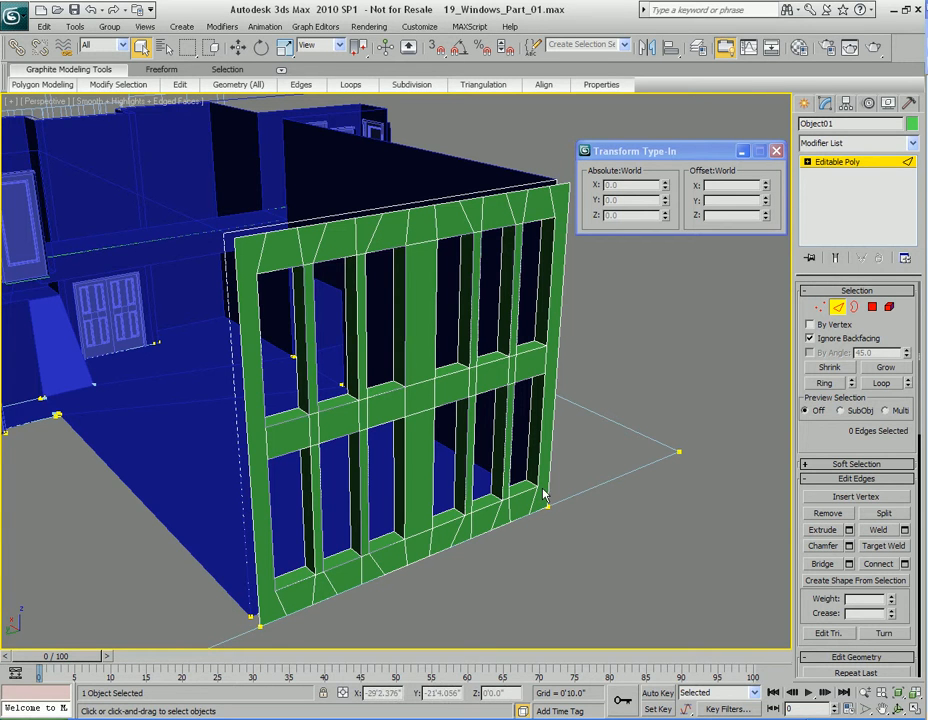
pyautogui.click(252, 250)
pyautogui.keyDown('ctrl'); pyautogui.click(283, 605); pyautogui.keyUp('ctrl')
pyautogui.keyDown('alt'); pyautogui.moveTo(285, 413); pyautogui.dragTo(227, 247, button='middle'); pyautogui.keyUp('alt')
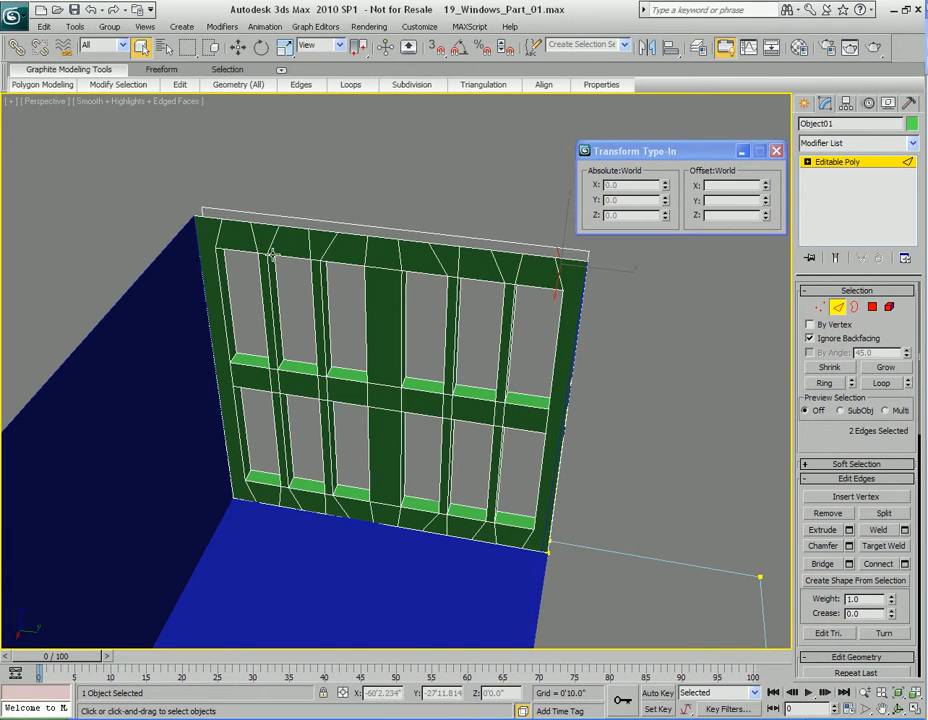
pyautogui.keyDown('ctrl'); pyautogui.click(217, 229); pyautogui.keyUp('ctrl')
pyautogui.click(824, 383)
pyautogui.keyDown('alt'); pyautogui.moveTo(405, 392); pyautogui.dragTo(432, 390, button='middle'); pyautogui.keyUp('alt')
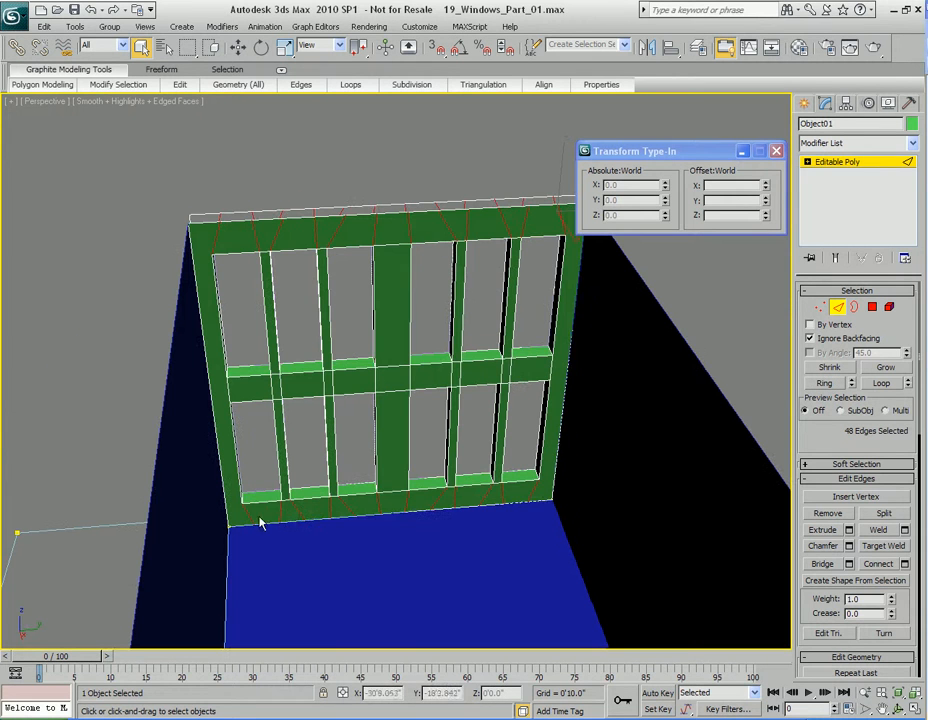
pyautogui.keyDown('alt'); pyautogui.moveTo(549, 352); pyautogui.dragTo(364, 357, button='middle'); pyautogui.keyUp('alt')
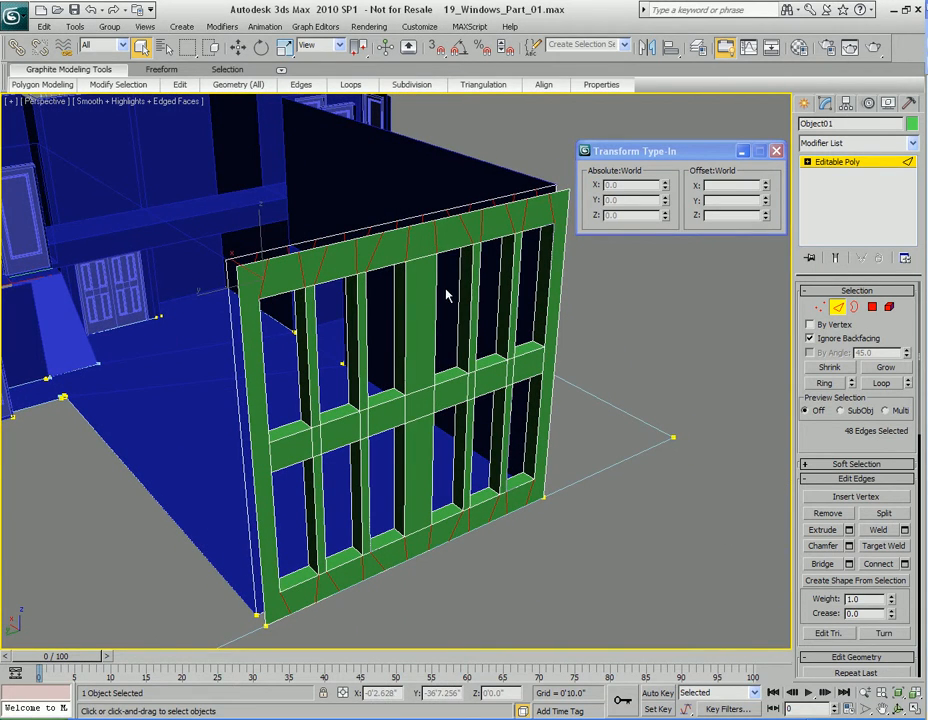
pyautogui.hotkey('ctrl', 'z')
# Step: Clear the edge selection and examine the end wall's top and bottom strips for leftover edges
pyautogui.keyDown('alt'); pyautogui.moveTo(456, 358); pyautogui.dragTo(439, 346, button='middle'); pyautogui.keyUp('alt')
pyautogui.moveTo(455, 286); pyautogui.dragTo(451, 385, button='middle')
pyautogui.scroll(3, 451, 385)
pyautogui.scroll(2, 465, 395)
pyautogui.click(533, 211)
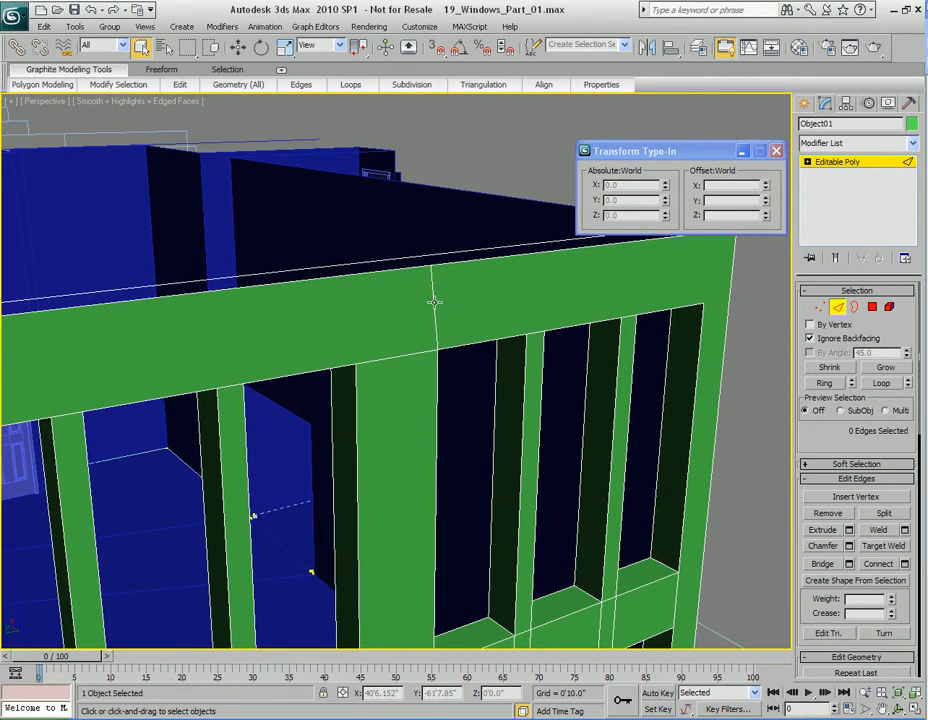
pyautogui.keyDown('alt'); pyautogui.moveTo(348, 325); pyautogui.dragTo(379, 304, button='middle'); pyautogui.keyUp('alt')
pyautogui.scroll(-3, 364, 306)
pyautogui.moveTo(390, 411); pyautogui.dragTo(381, 286, button='middle')
pyautogui.moveTo(430, 314)
pyautogui.keyDown('alt'); pyautogui.mouseDown(button='middle')
pyautogui.moveTo(344, 321)
pyautogui.moveTo(572, 342)
pyautogui.moveTo(350, 321)
pyautogui.moveTo(377, 311)
pyautogui.moveTo(429, 340)
pyautogui.moveTo(419, 322)
pyautogui.mouseUp(button='middle'); pyautogui.keyUp('alt')
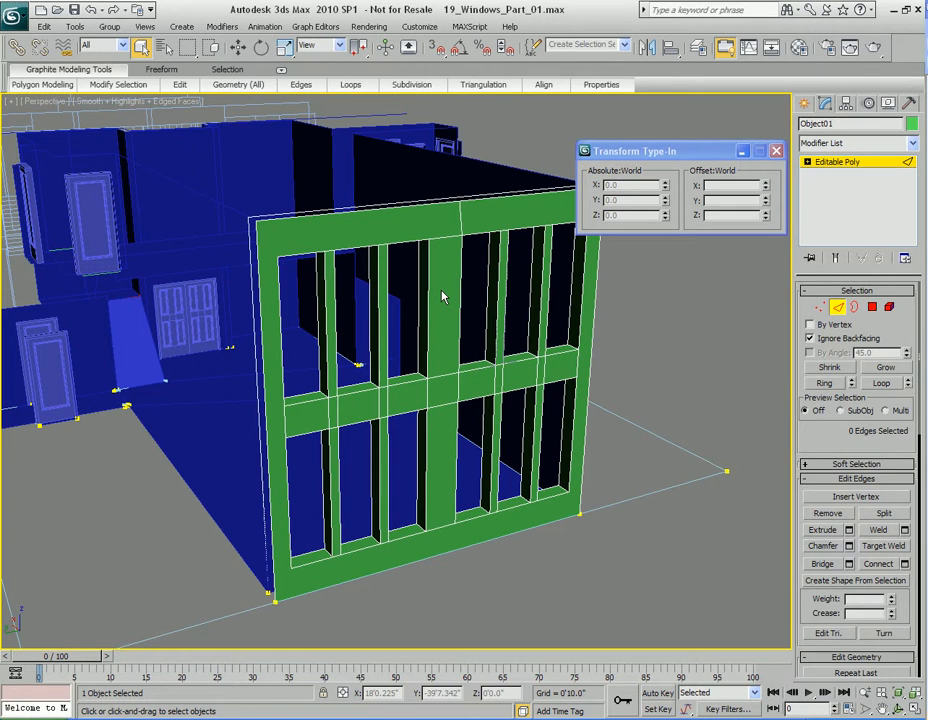
# Step: Leave edge-level editing and attach the green end wall with its window openings to the main building mesh
pyautogui.press('2')
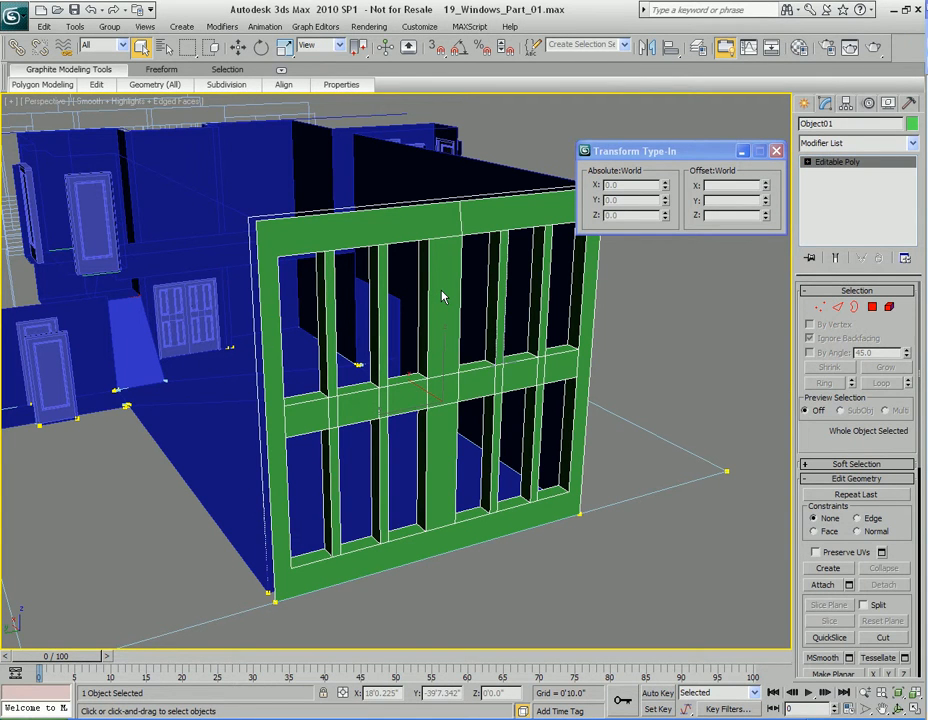
pyautogui.keyDown('alt'); pyautogui.moveTo(443, 296); pyautogui.dragTo(474, 325, button='middle'); pyautogui.keyUp('alt')
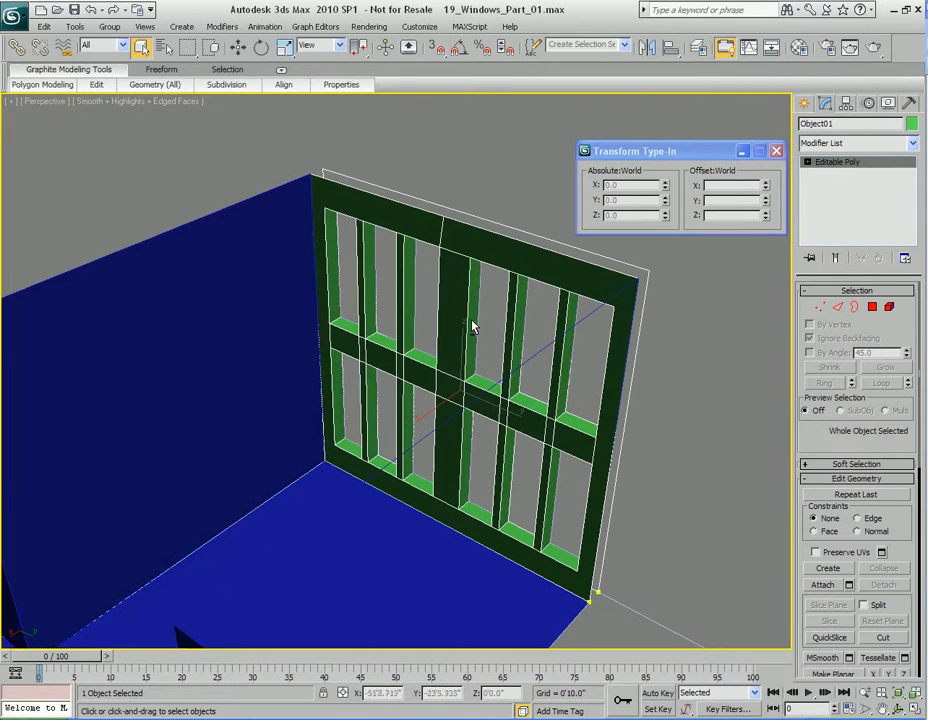
pyautogui.click(249, 237)
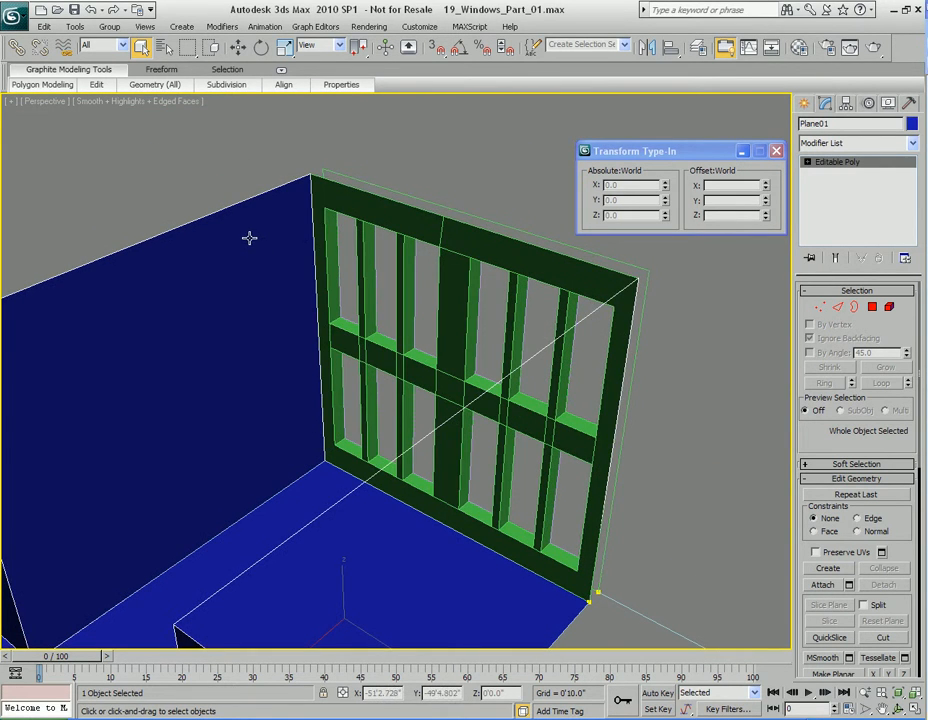
pyautogui.rightClick(284, 279)
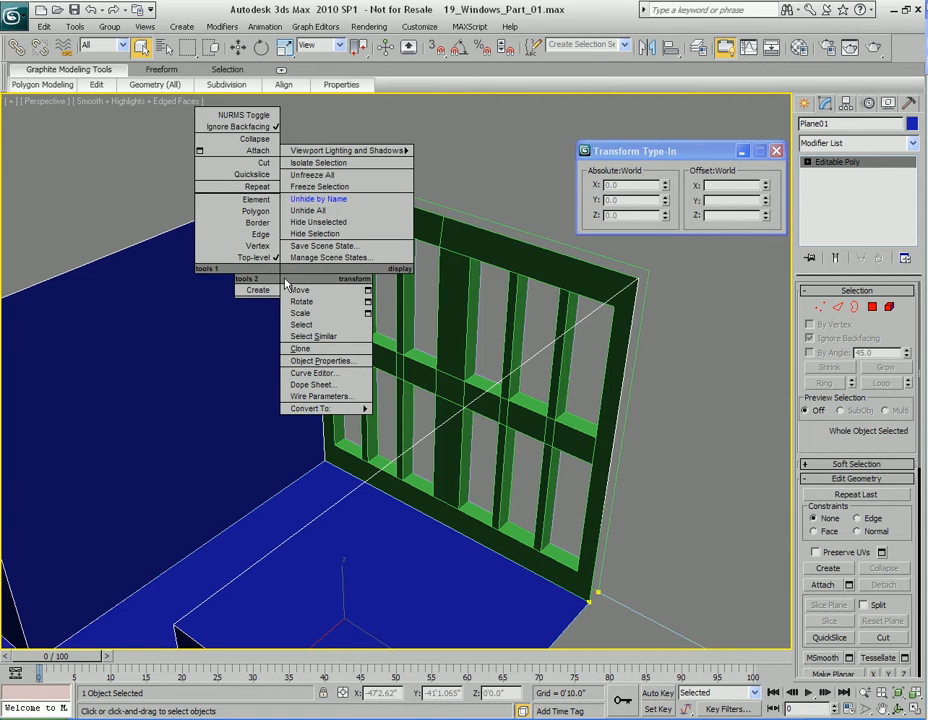
pyautogui.click(258, 152)
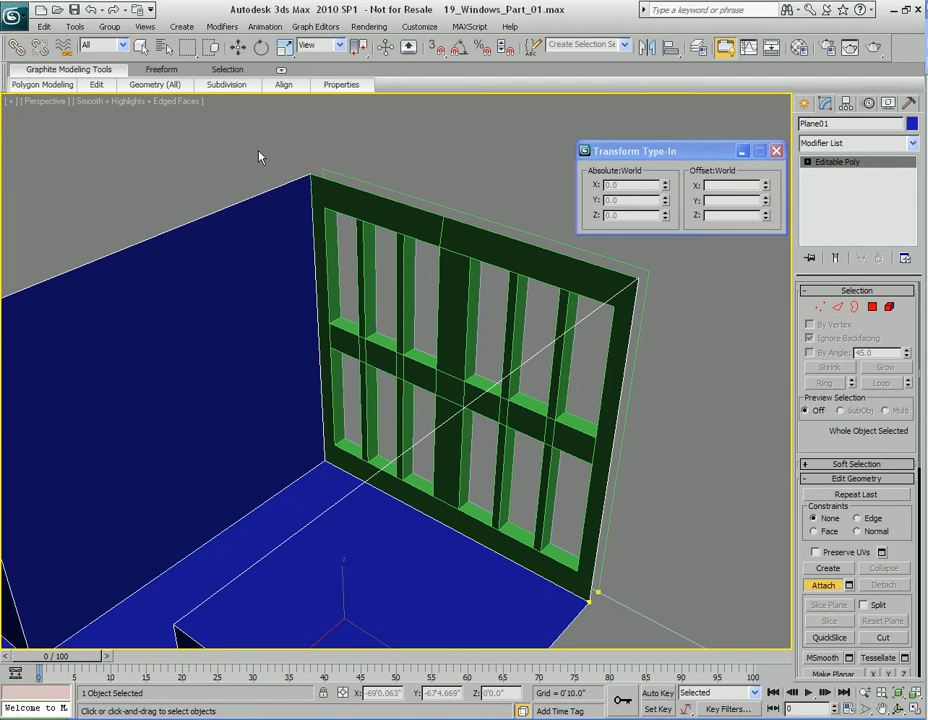
pyautogui.click(460, 242)
pyautogui.press('w')
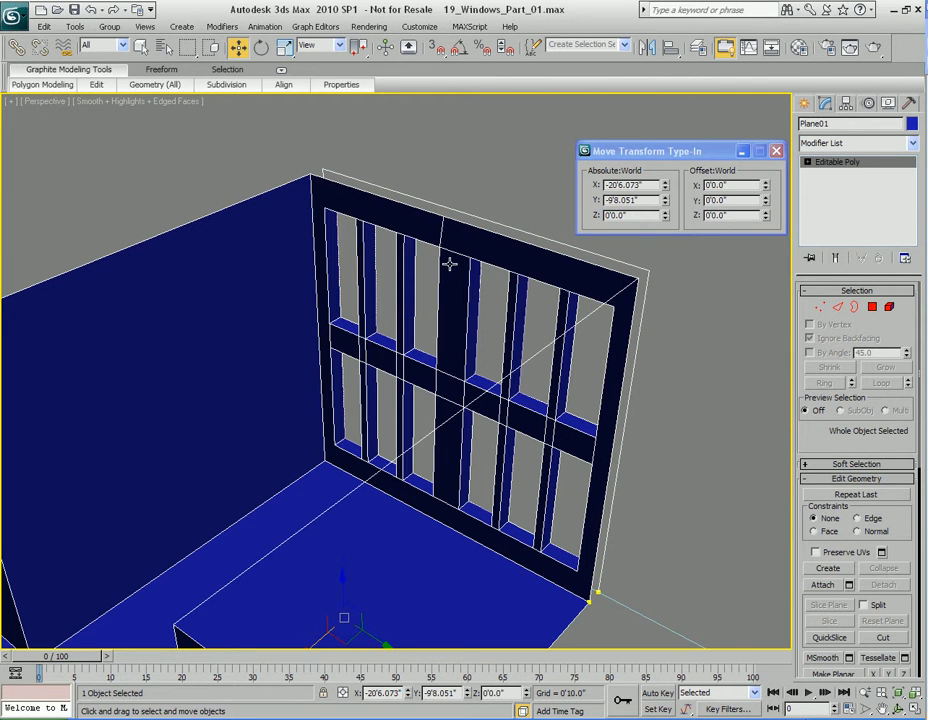
# Step: Return to the Select tool, close the Transform Type-In window and inspect the building from the end wall round to the opposite facade
pyautogui.keyDown('alt'); pyautogui.moveTo(449, 263); pyautogui.dragTo(383, 279, button='middle'); pyautogui.keyUp('alt')
pyautogui.press('q')
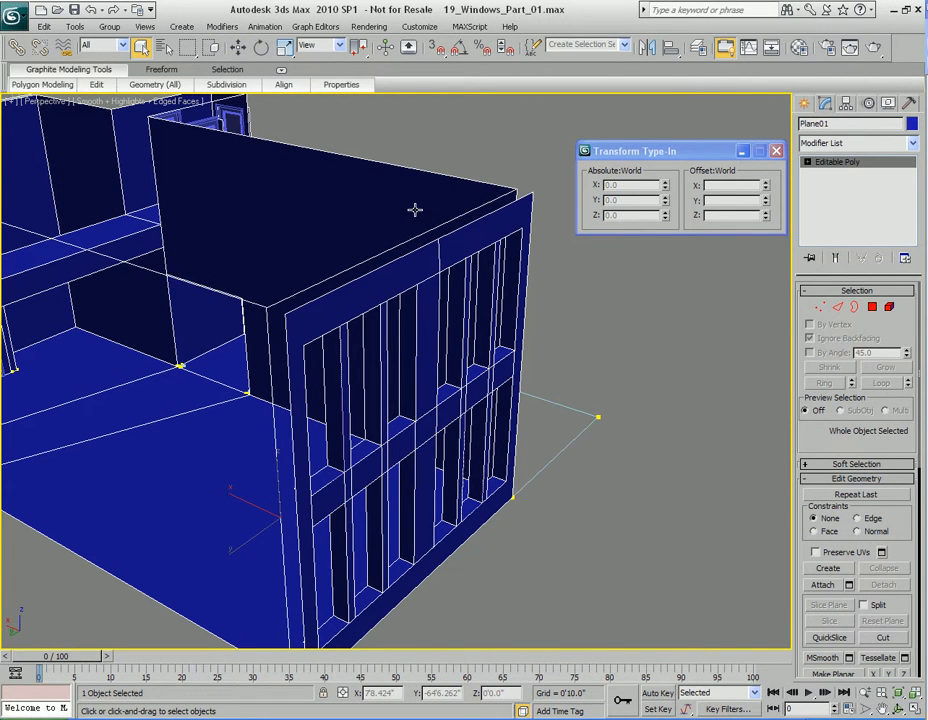
pyautogui.keyDown('alt'); pyautogui.moveTo(415, 209); pyautogui.dragTo(443, 316, button='middle'); pyautogui.keyUp('alt')
pyautogui.scroll(-3, 349, 319)
pyautogui.moveTo(443, 316)
pyautogui.keyDown('alt'); pyautogui.mouseDown(button='middle')
pyautogui.moveTo(395, 297)
pyautogui.moveTo(325, 290)
pyautogui.moveTo(443, 292)
pyautogui.moveTo(305, 290)
pyautogui.moveTo(455, 306)
pyautogui.mouseUp(button='middle'); pyautogui.keyUp('alt')
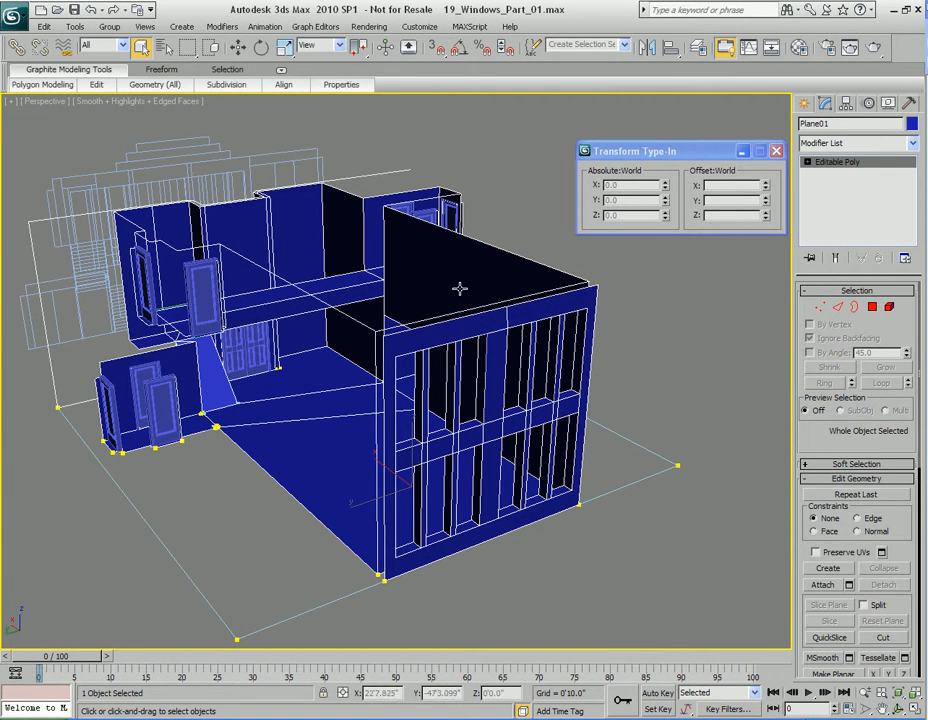
pyautogui.moveTo(452, 285)
pyautogui.mouseDown(button='middle')
pyautogui.moveTo(447, 317)
pyautogui.moveTo(449, 302)
pyautogui.mouseUp(button='middle')
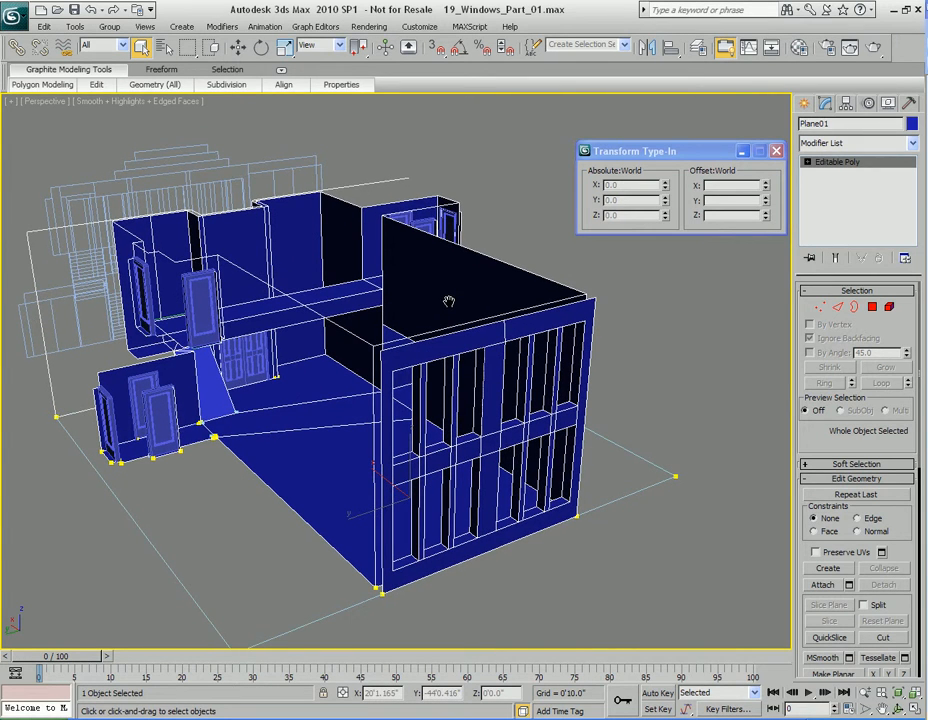
pyautogui.click(776, 151)
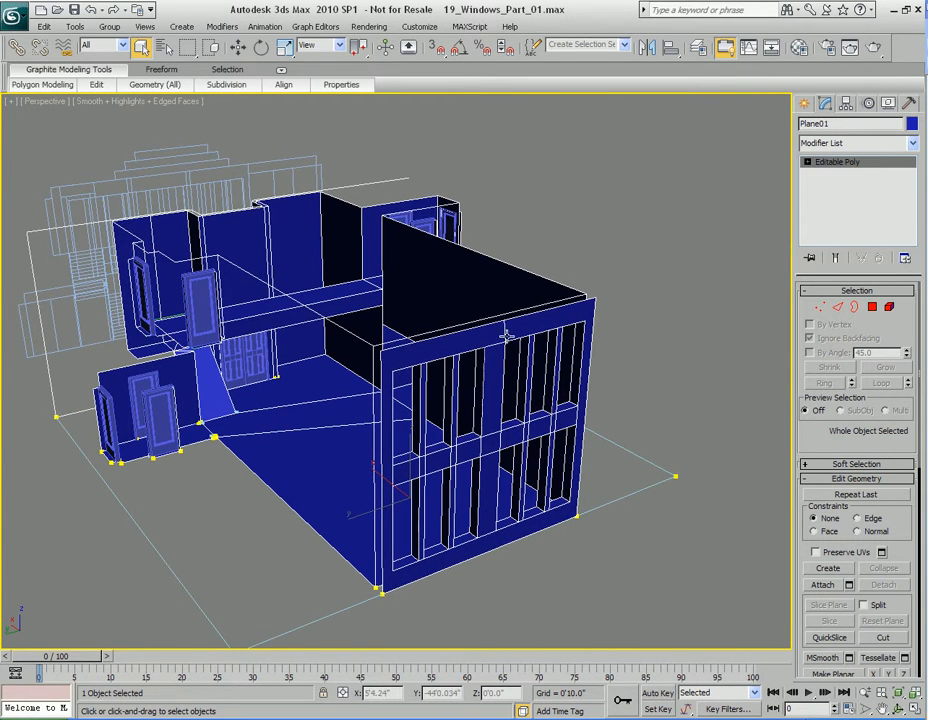
pyautogui.keyDown('alt'); pyautogui.moveTo(443, 358); pyautogui.dragTo(424, 329, button='middle'); pyautogui.keyUp('alt')
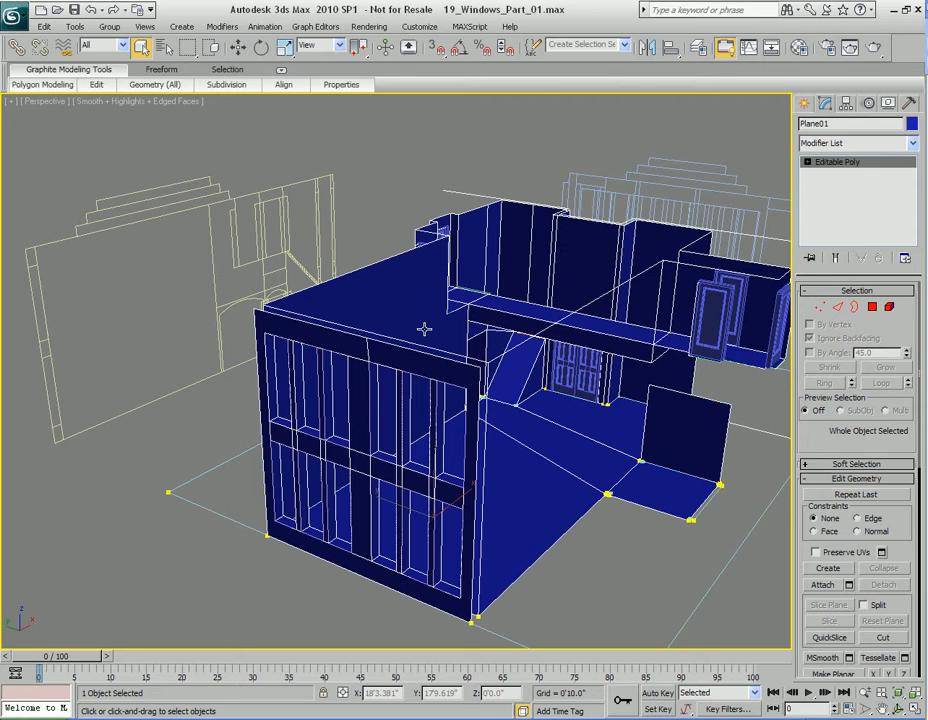
pyautogui.keyDown('alt'); pyautogui.moveTo(490, 299); pyautogui.dragTo(316, 275, button='middle'); pyautogui.keyUp('alt')
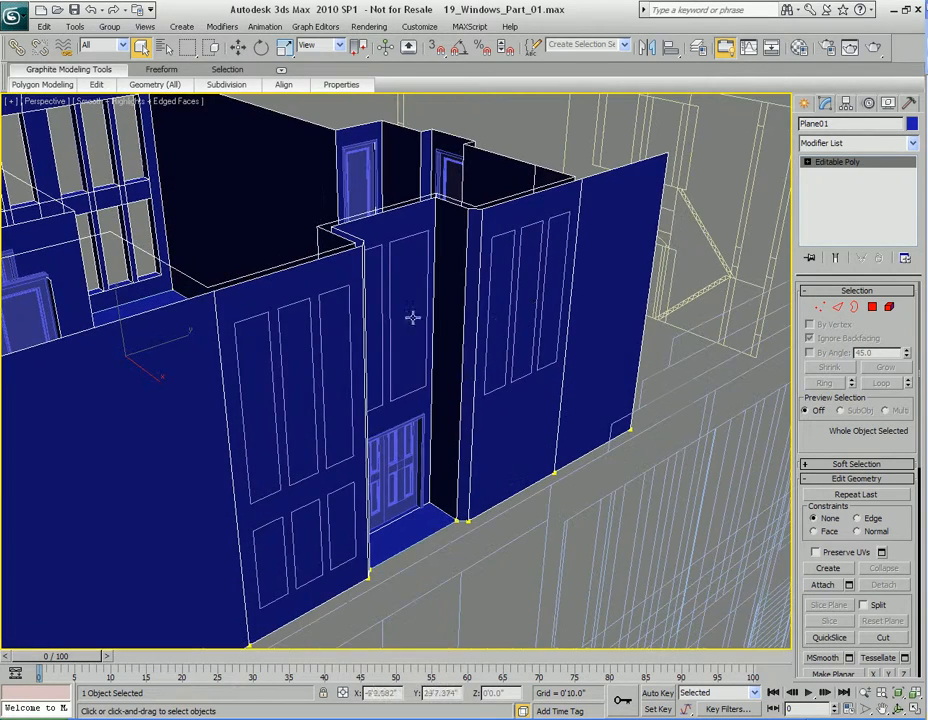